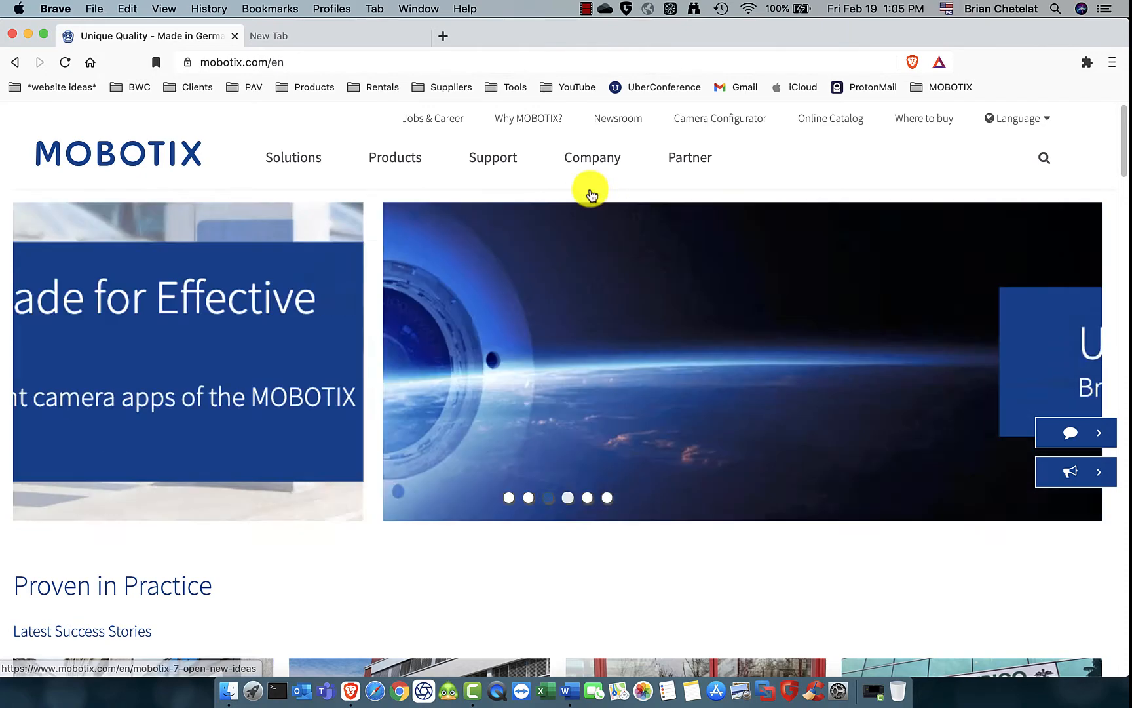
- Close the MOBOTIX website and open the camera's web interface at 192.168.1.171
mouse_move(586, 190)
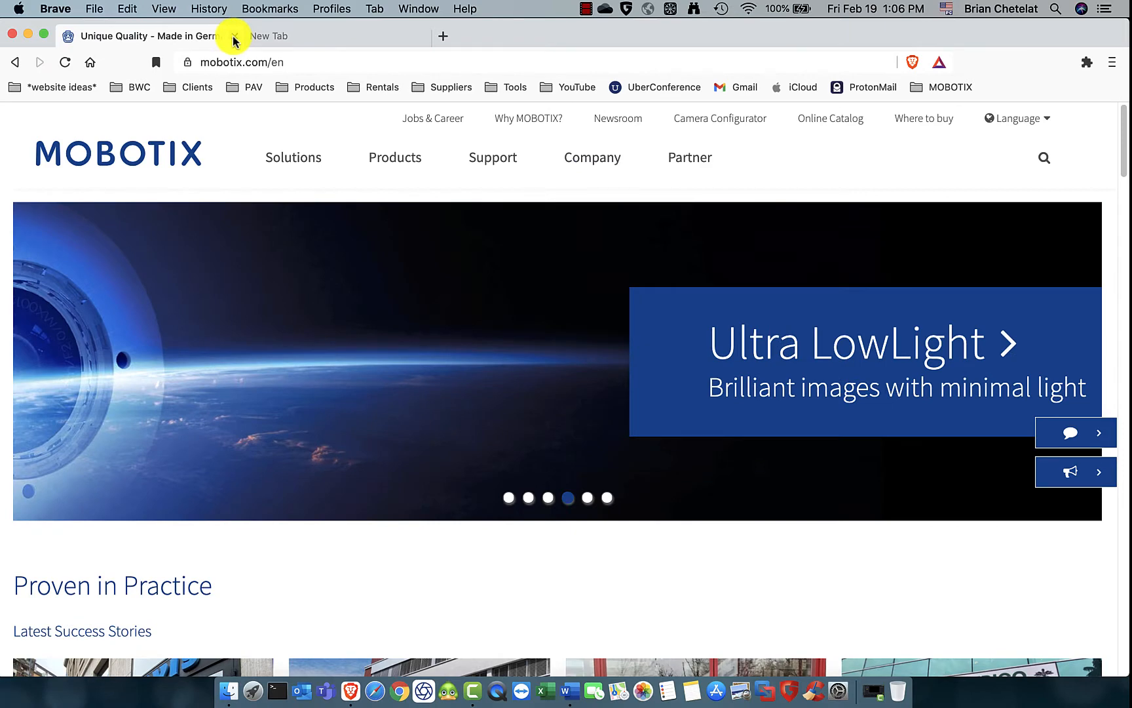
left_click(234, 36)
type("192.16")
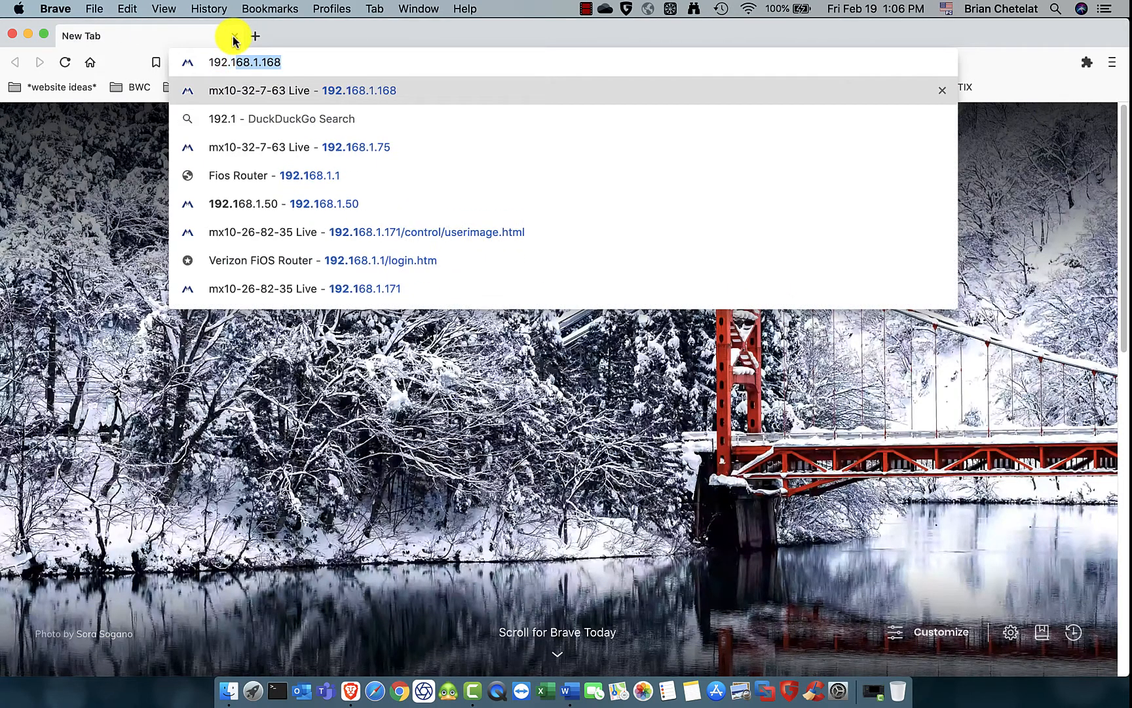
type("8.1.171")
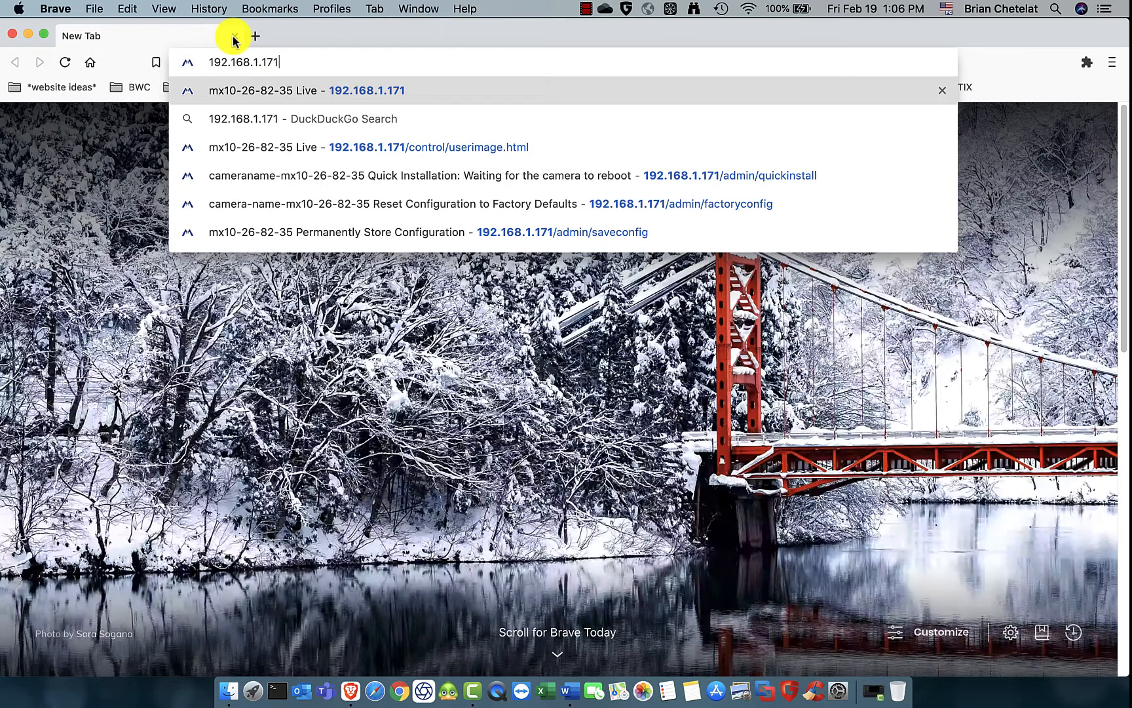
key("Return")
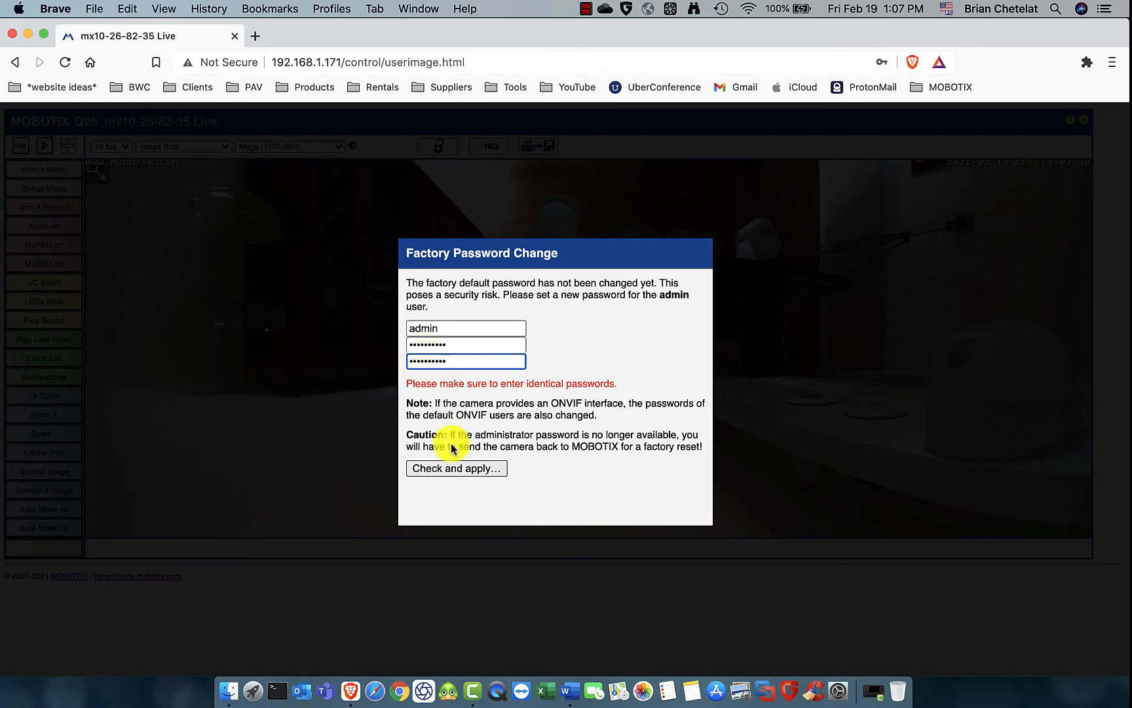
- Apply the admin user's factory password change and open the camera's administration to reach the Quick Installation wizard
left_click(458, 470)
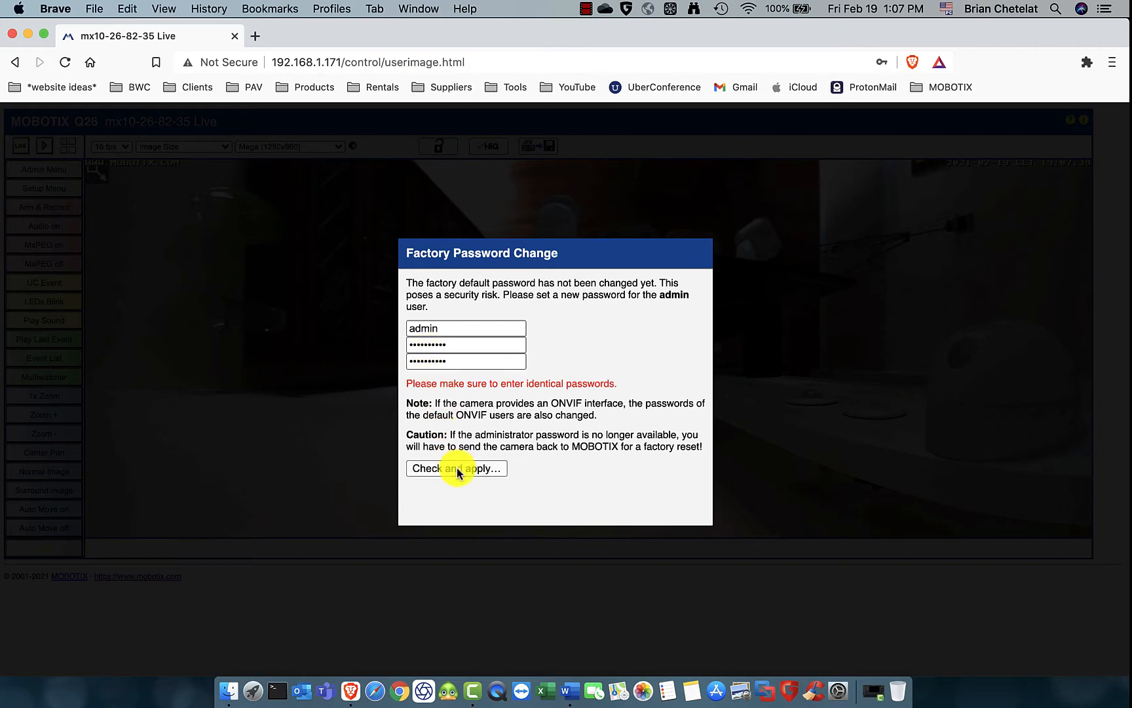
left_click(420, 316)
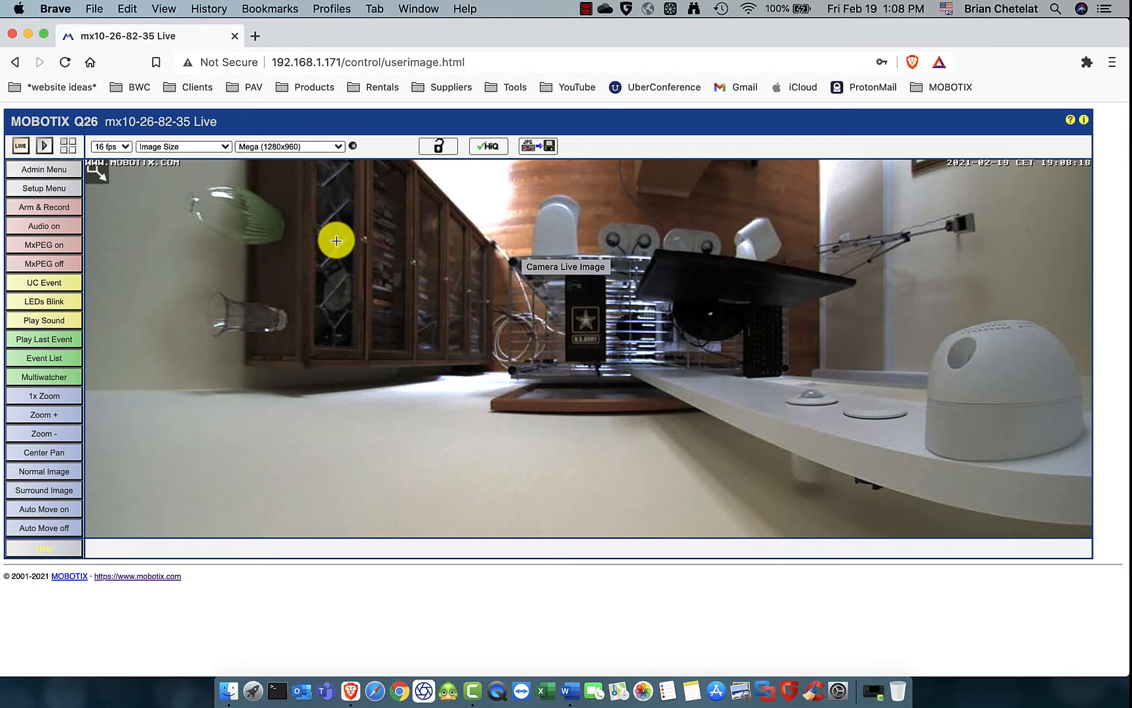
left_click(40, 170)
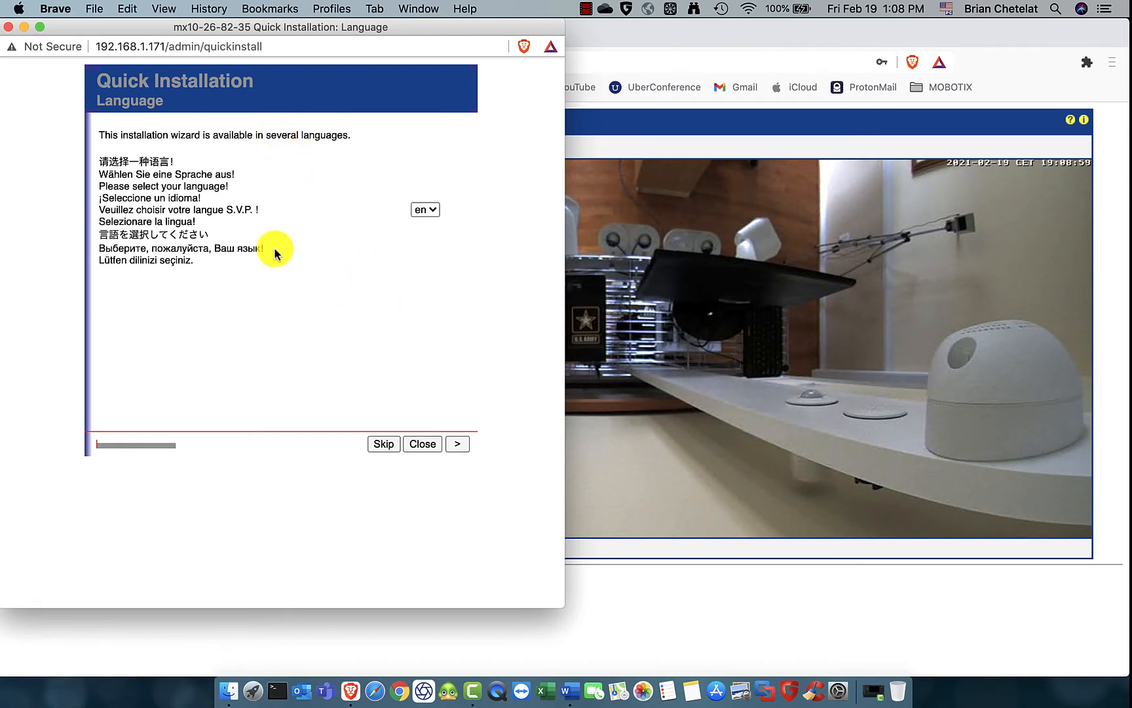
- Keep en as the Quick Installation language and choose to dismiss the current configuration and continue with factory defaults
left_click(457, 444)
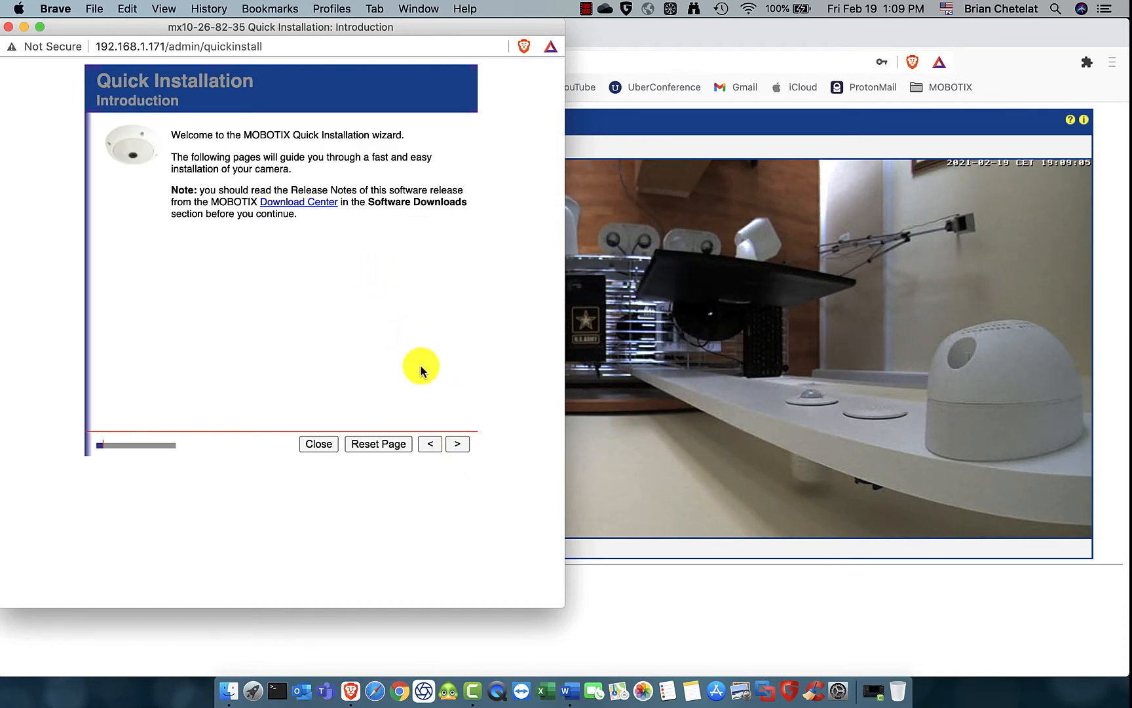
left_click(458, 445)
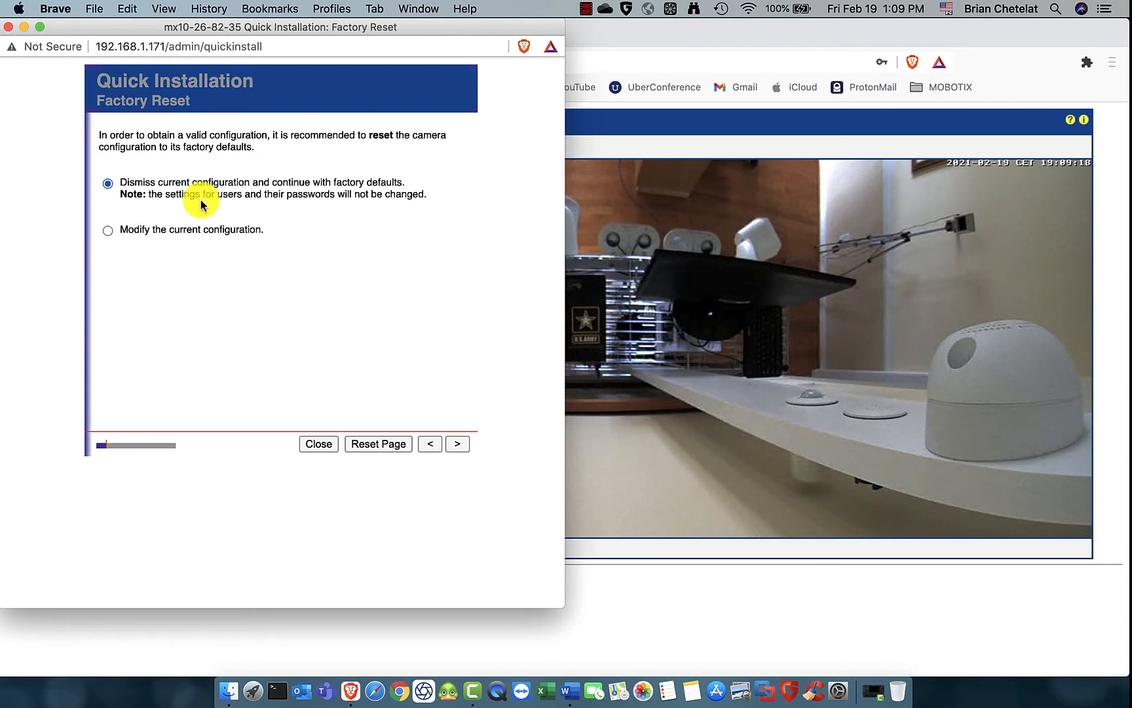
left_click(457, 446)
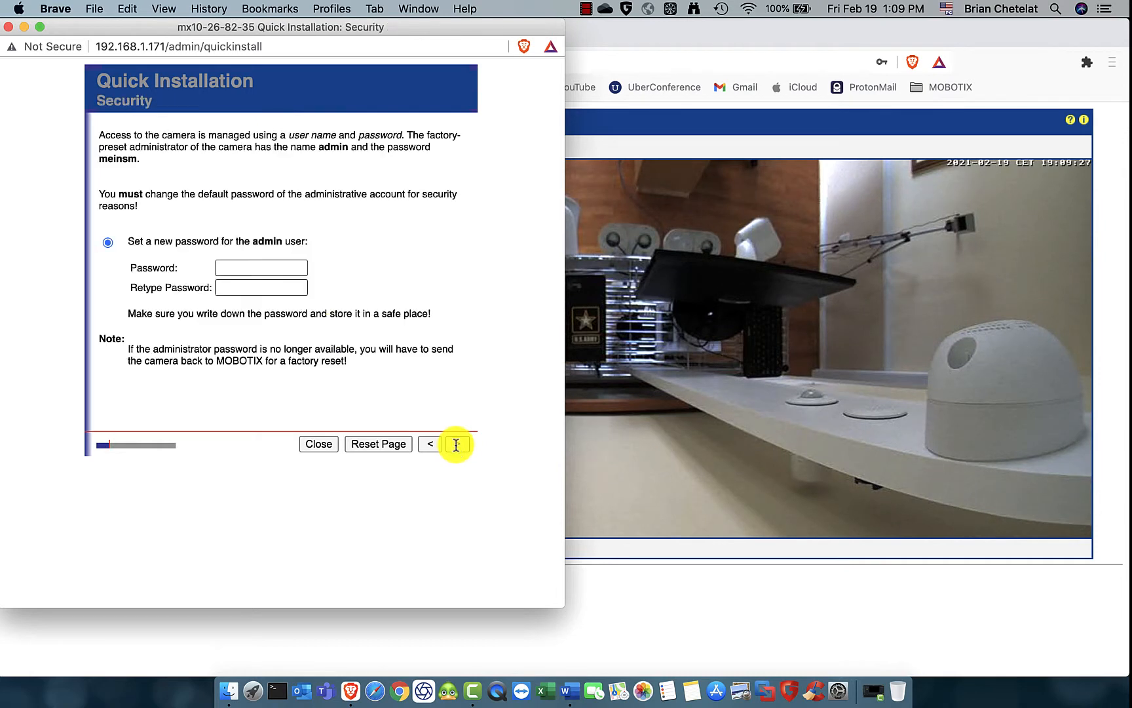
- Enter and retype the new admin password on the Security page, and continue to the public access settings
left_click(261, 267)
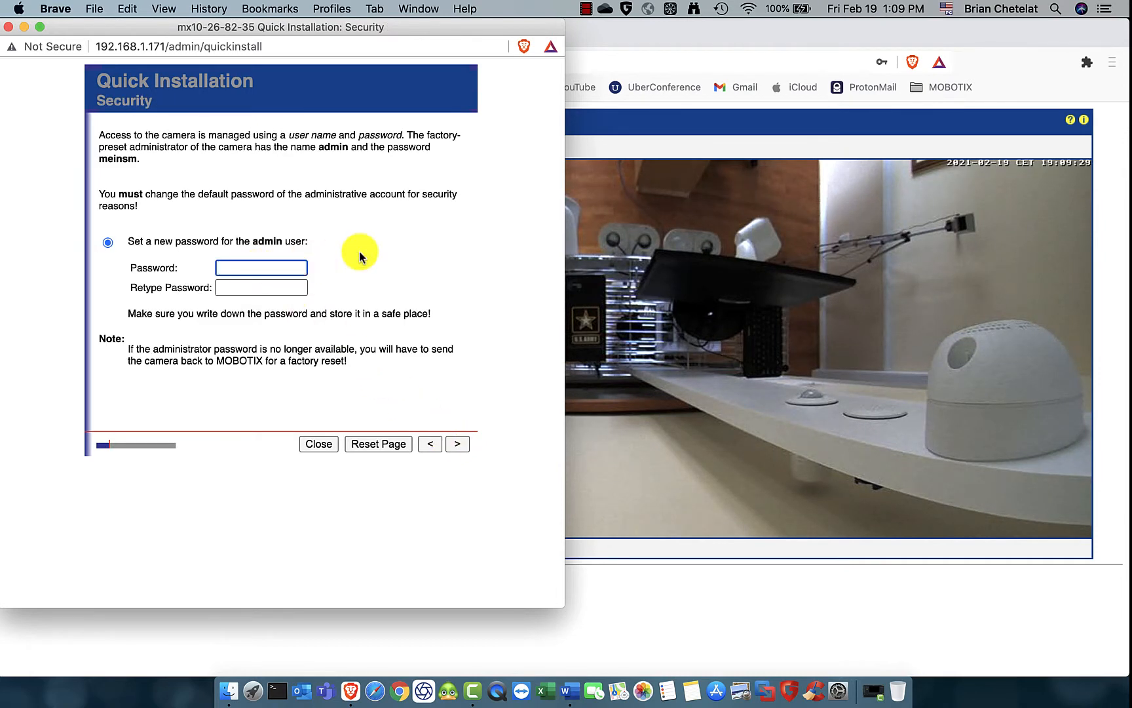
key("super+v")
key("Tab")
type("••••••")
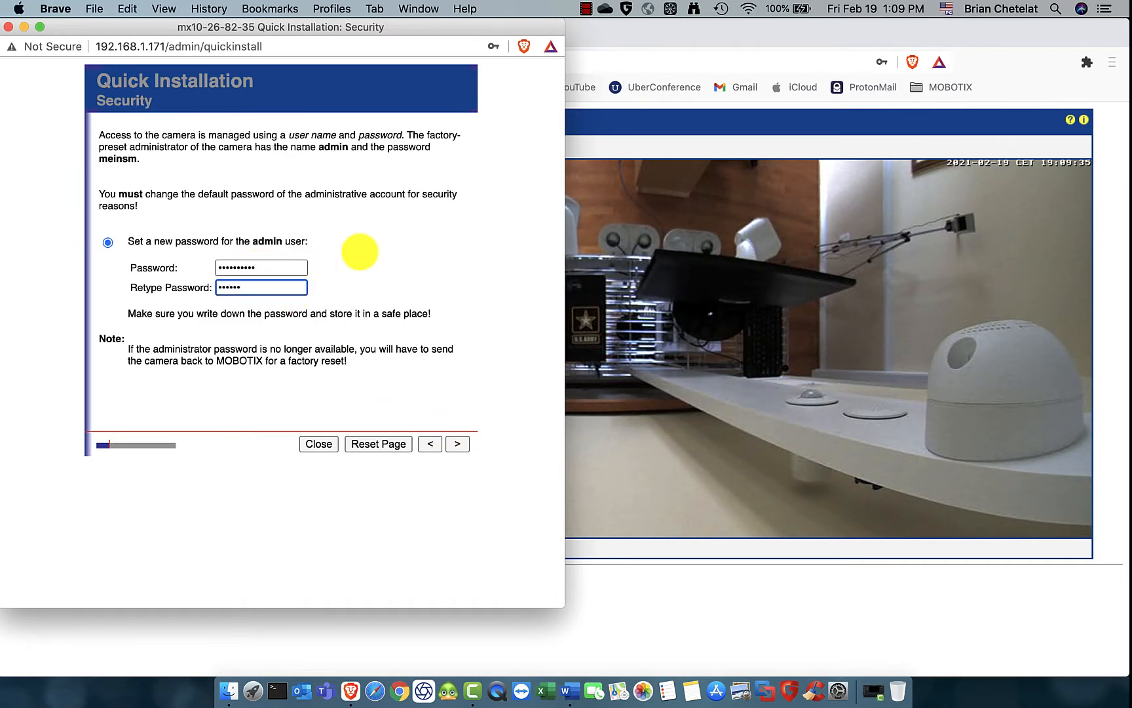
type("••••")
left_click(457, 445)
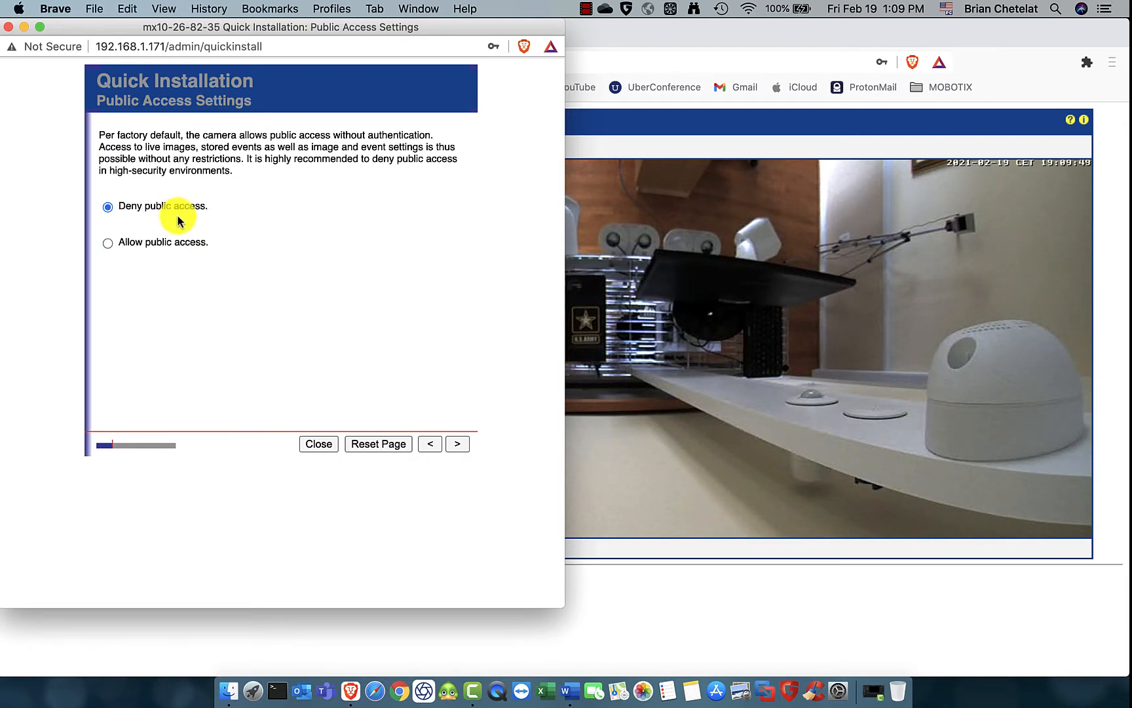
- Accept denying public access and leave the active integration mode set to Off
left_click(452, 445)
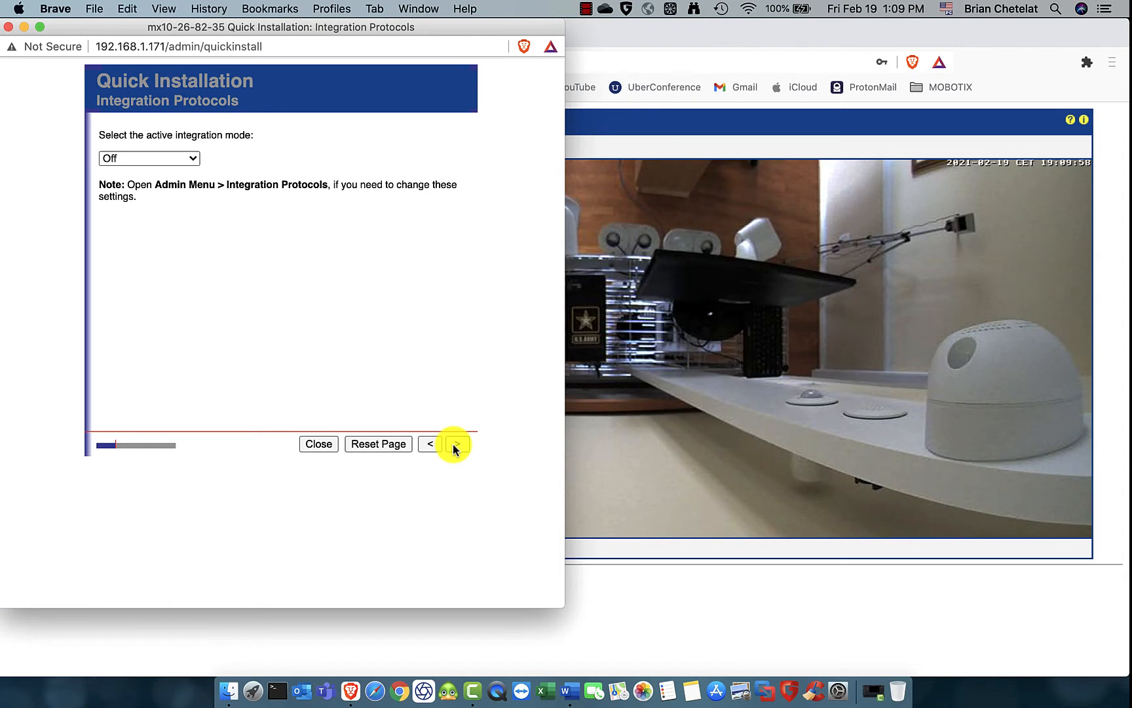
left_click(193, 162)
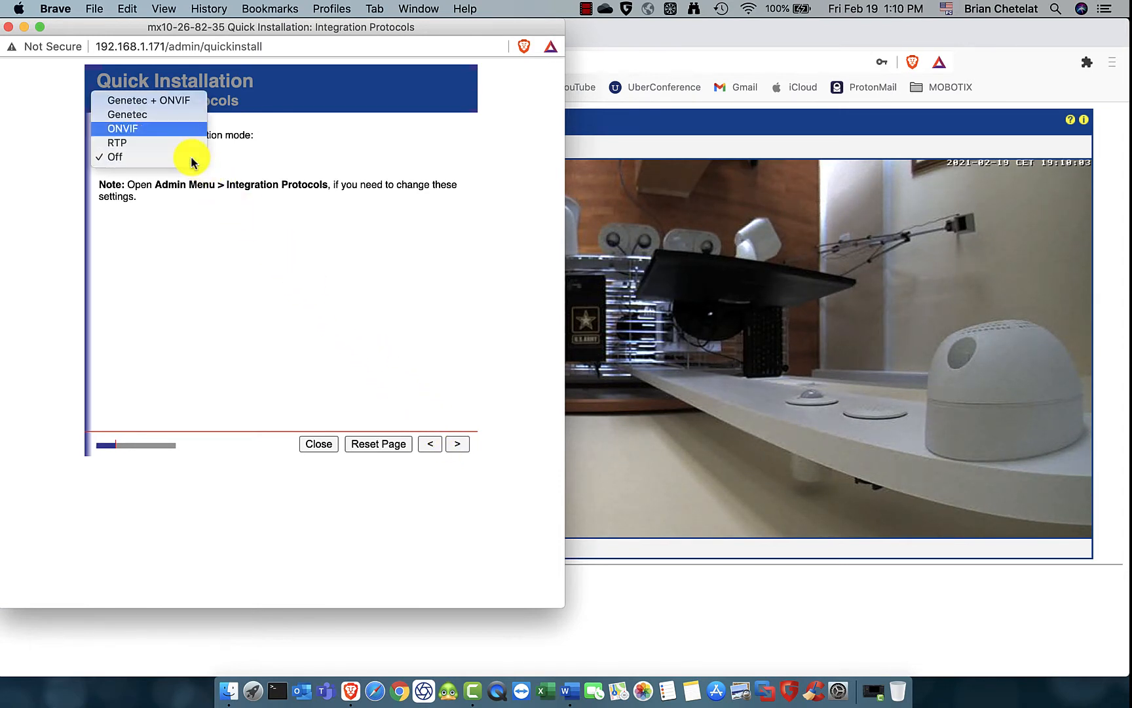
key("Down")
key("Down")
key("Down")
key("Down")
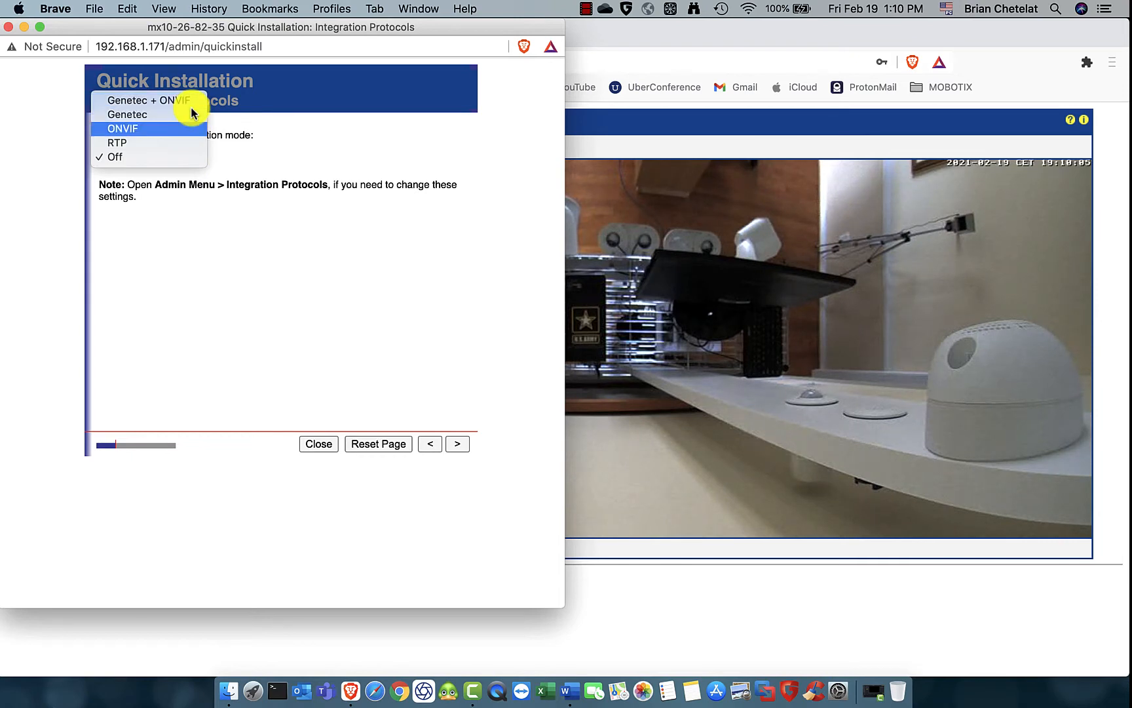
key("Up")
key("Up")
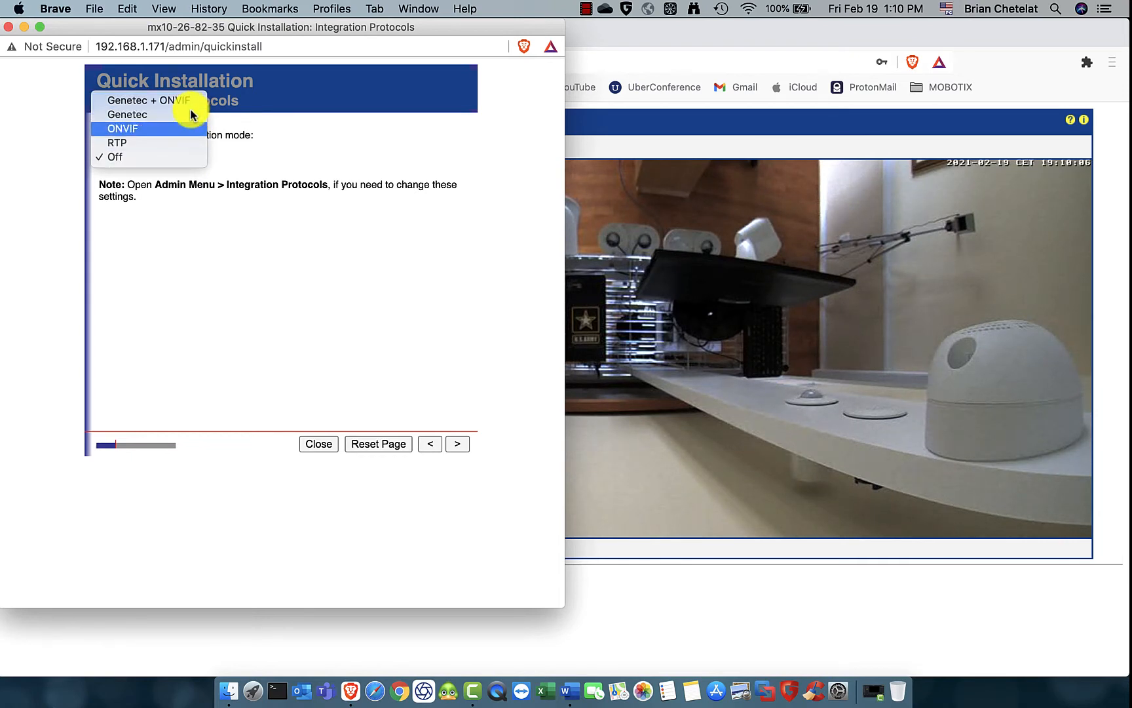
left_click(172, 159)
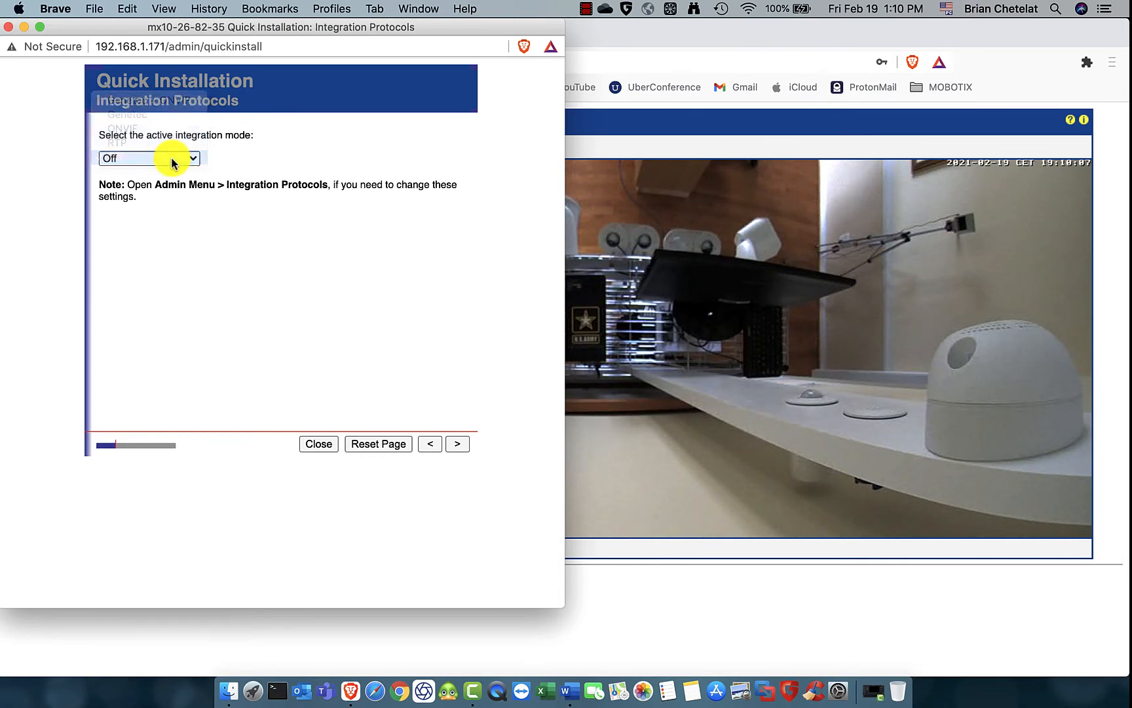
left_click(457, 445)
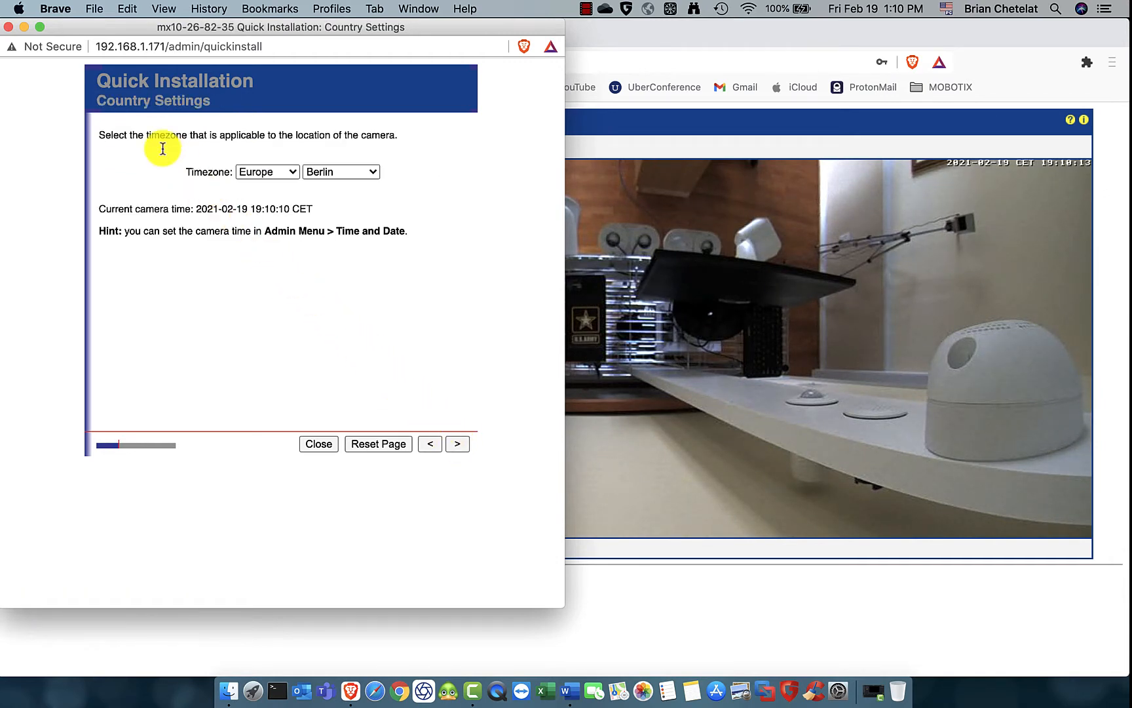
- Set the camera's timezone to US, Eastern and continue to the audio settings
left_click(292, 172)
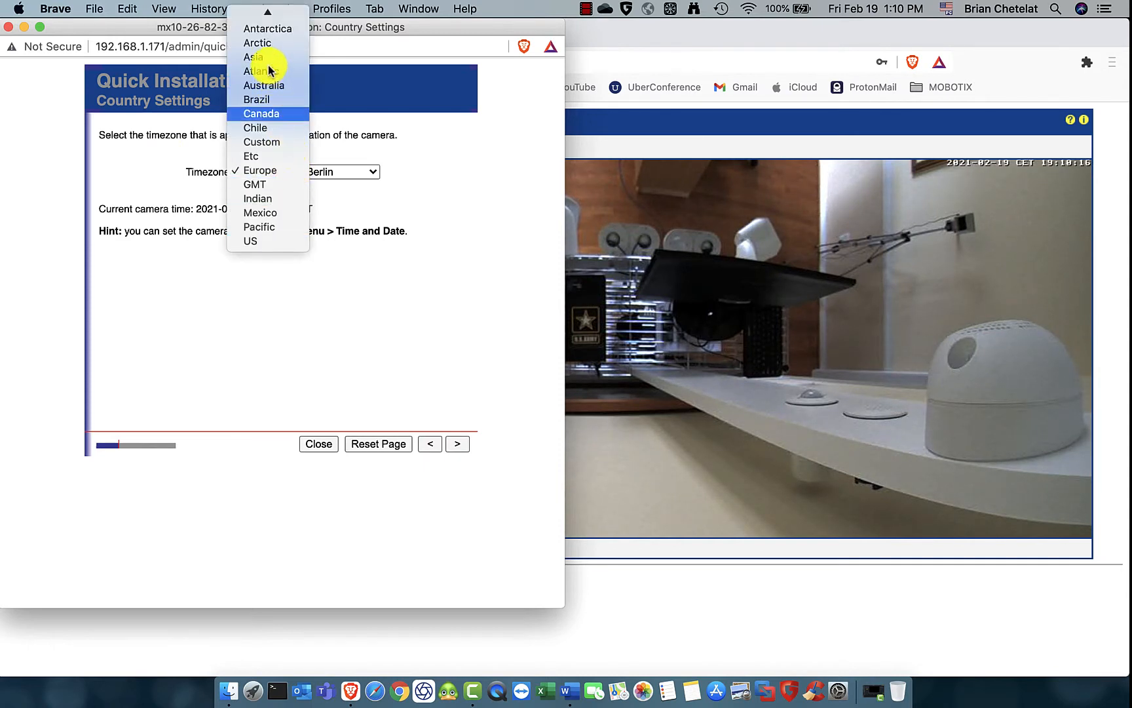
mouse_move(268, 12)
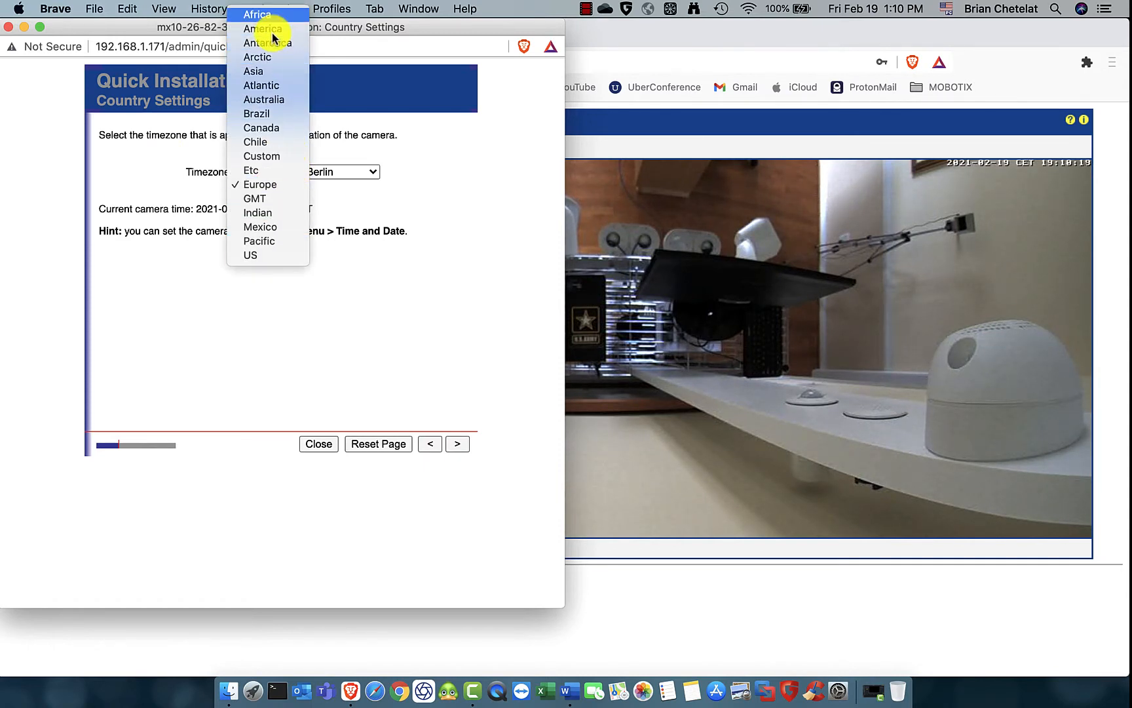
left_click(265, 257)
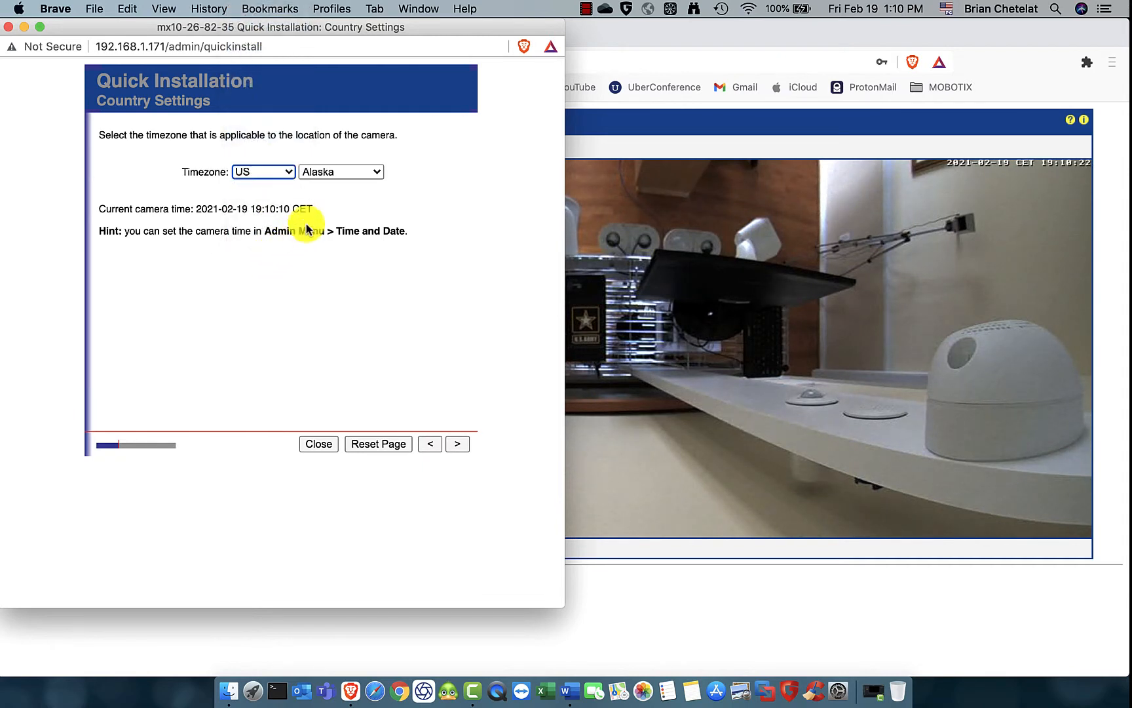
left_click(376, 173)
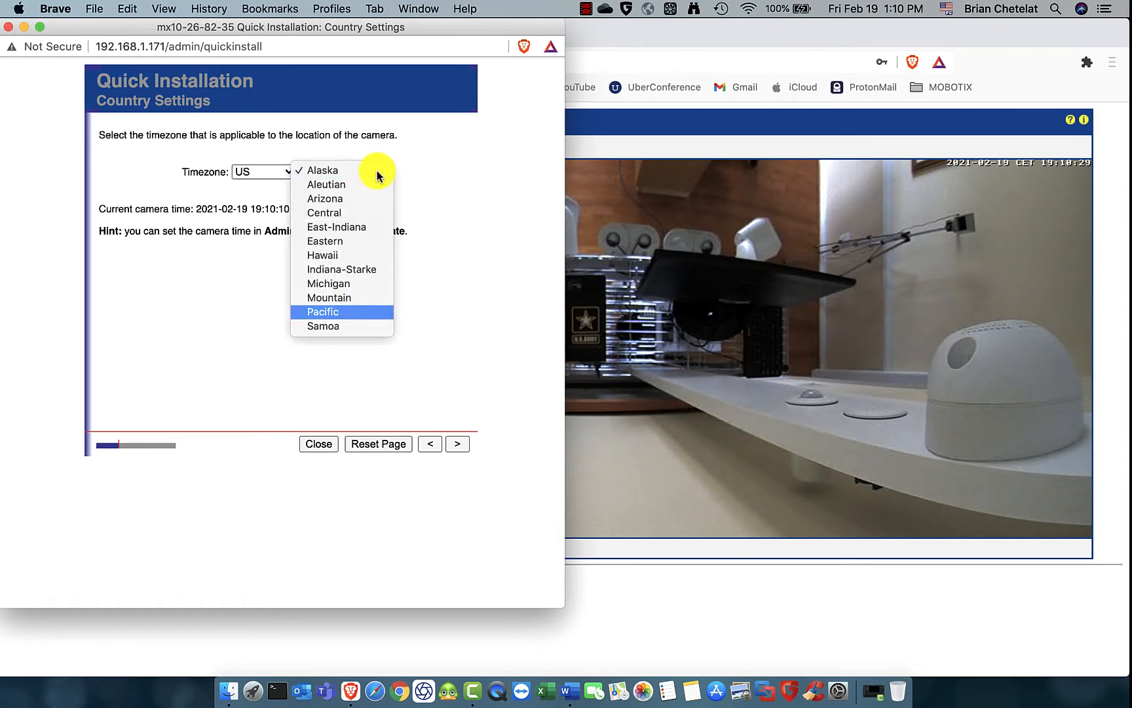
left_click(339, 242)
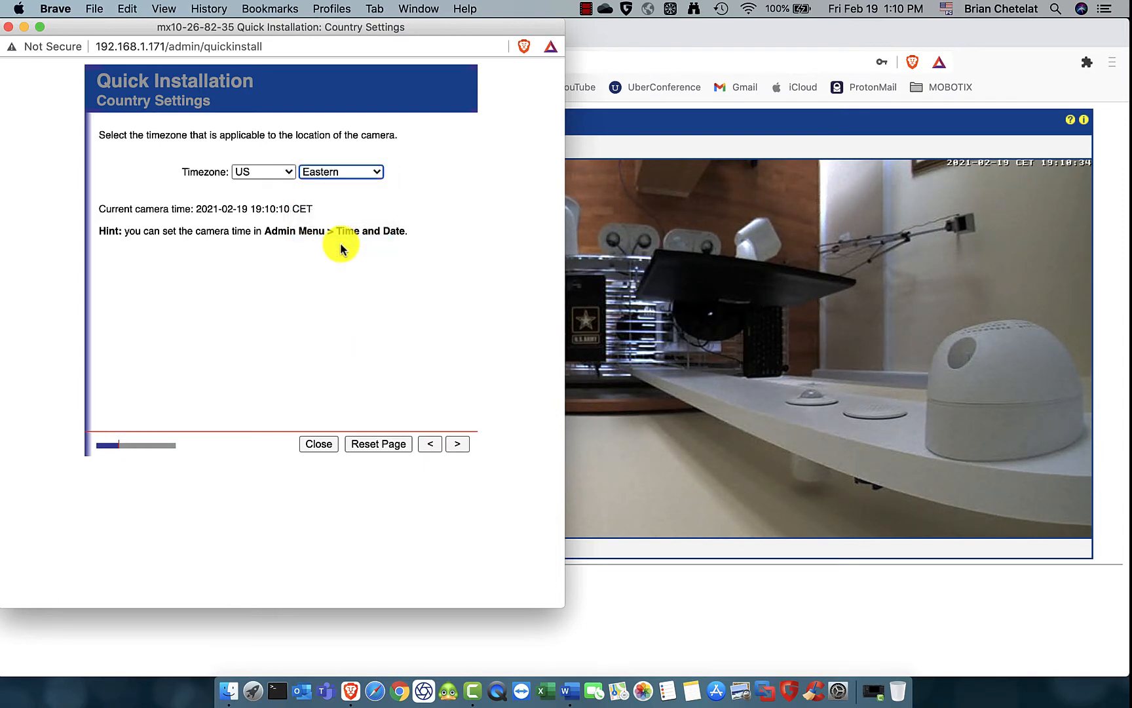
left_click(457, 446)
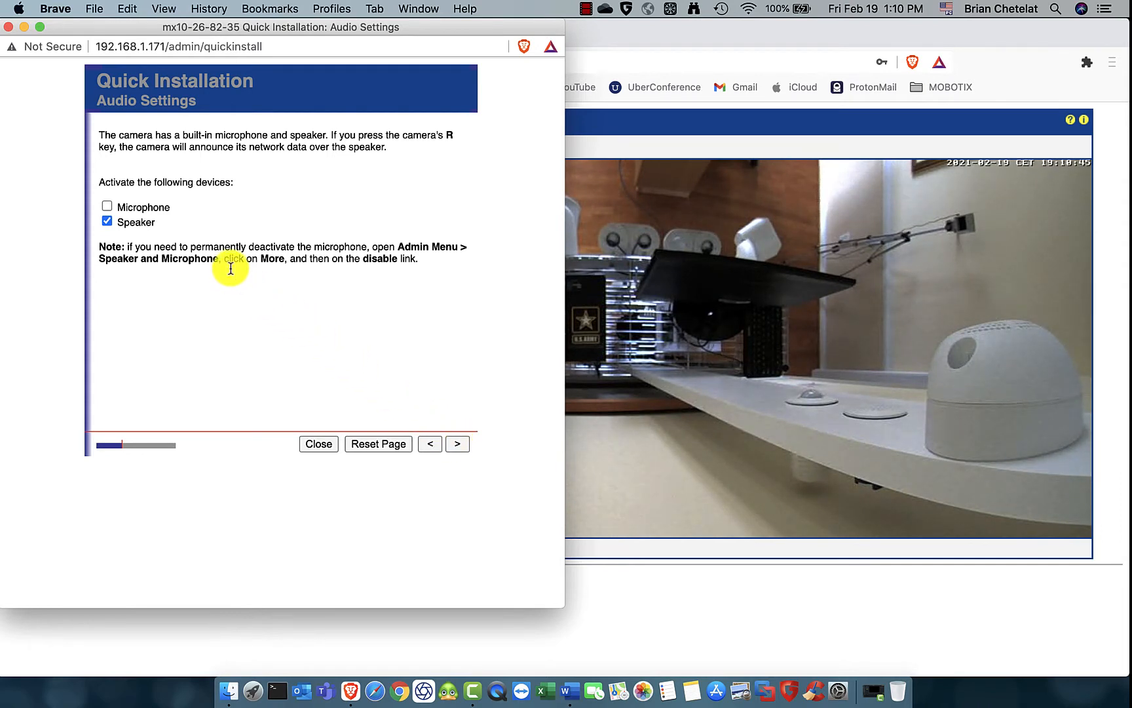
- Activate the camera's built-in microphone and continue to the camera name settings
left_click(107, 207)
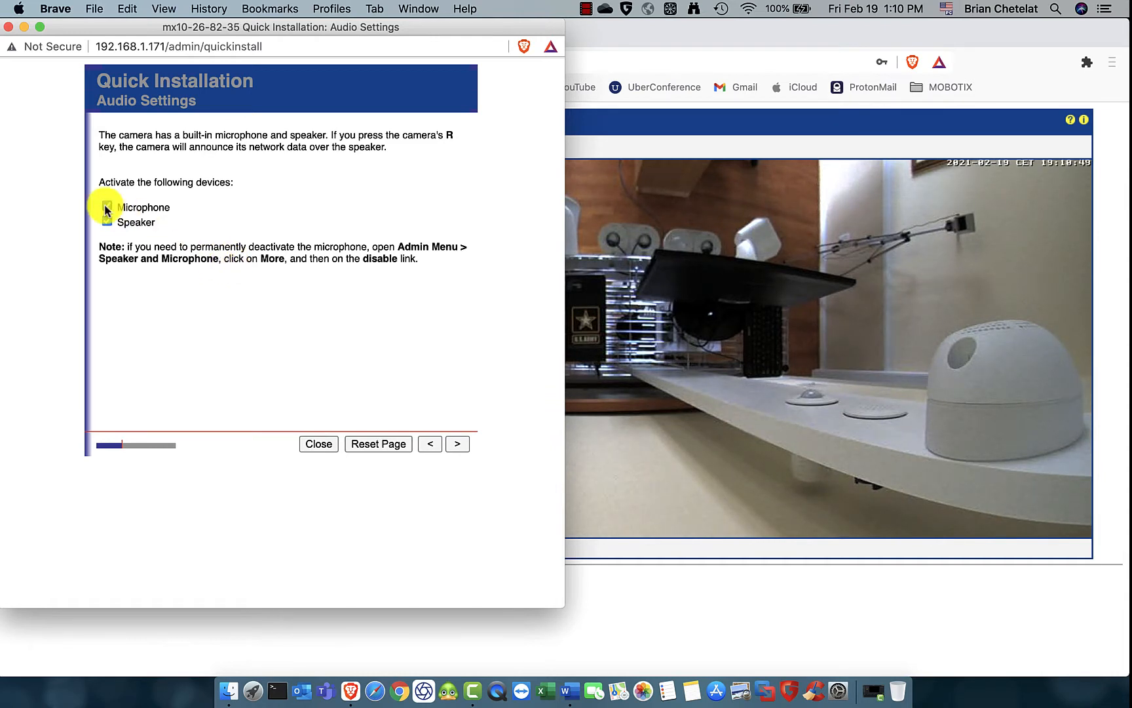
left_click(106, 209)
left_click(106, 208)
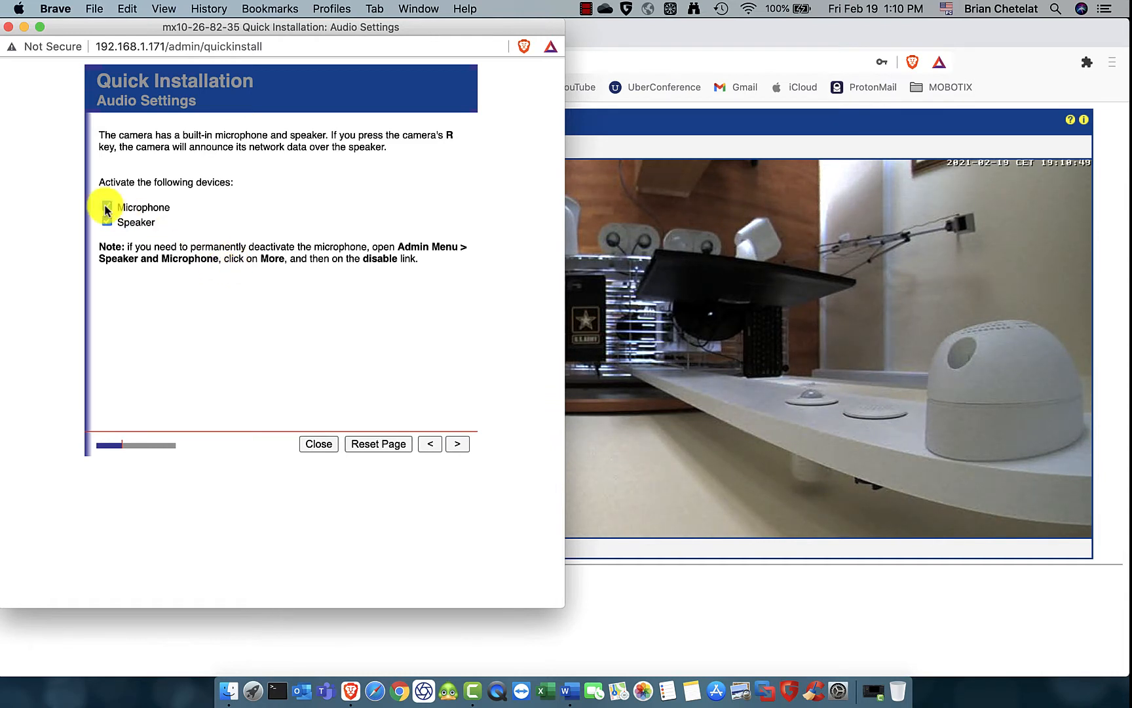
left_click(458, 445)
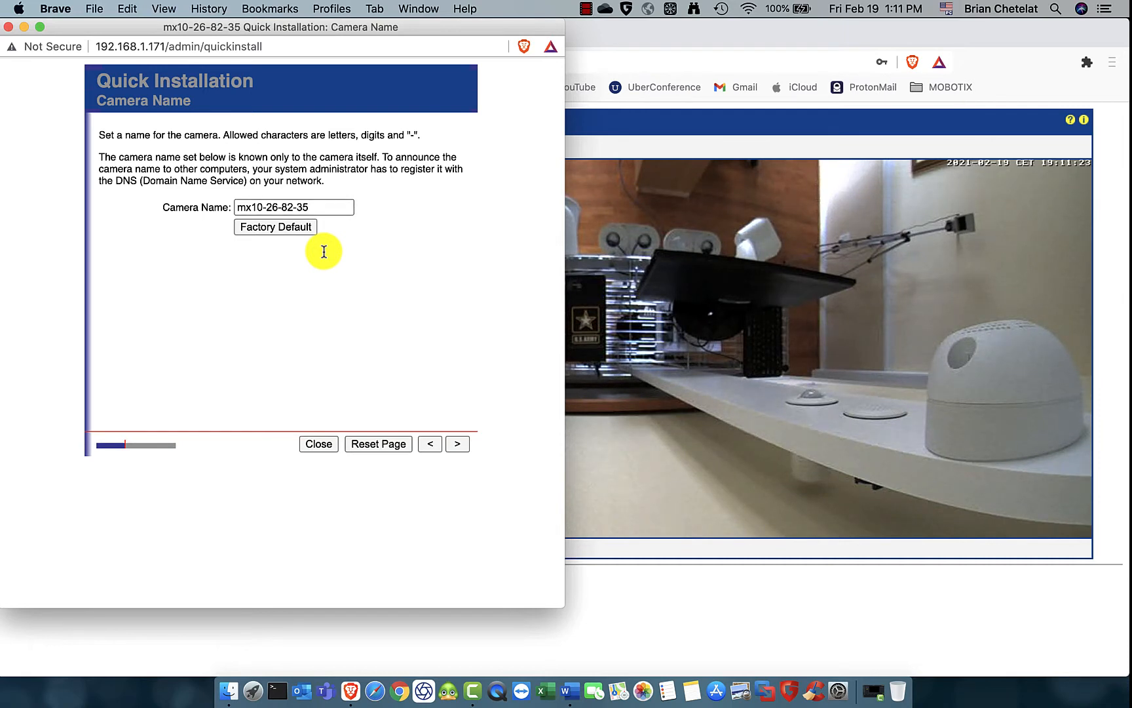
- Keep the default camera name and automatic network configuration using DHCP, and proceed through the wizard to the Store Configuration page
left_click(457, 445)
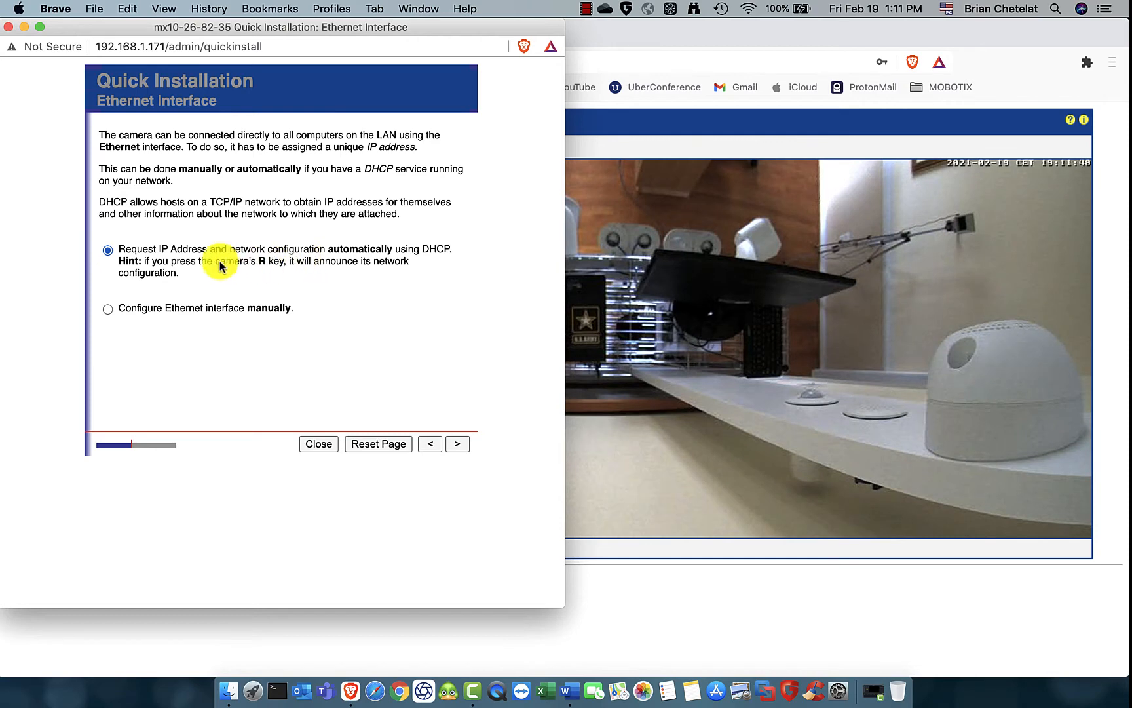
left_click(457, 446)
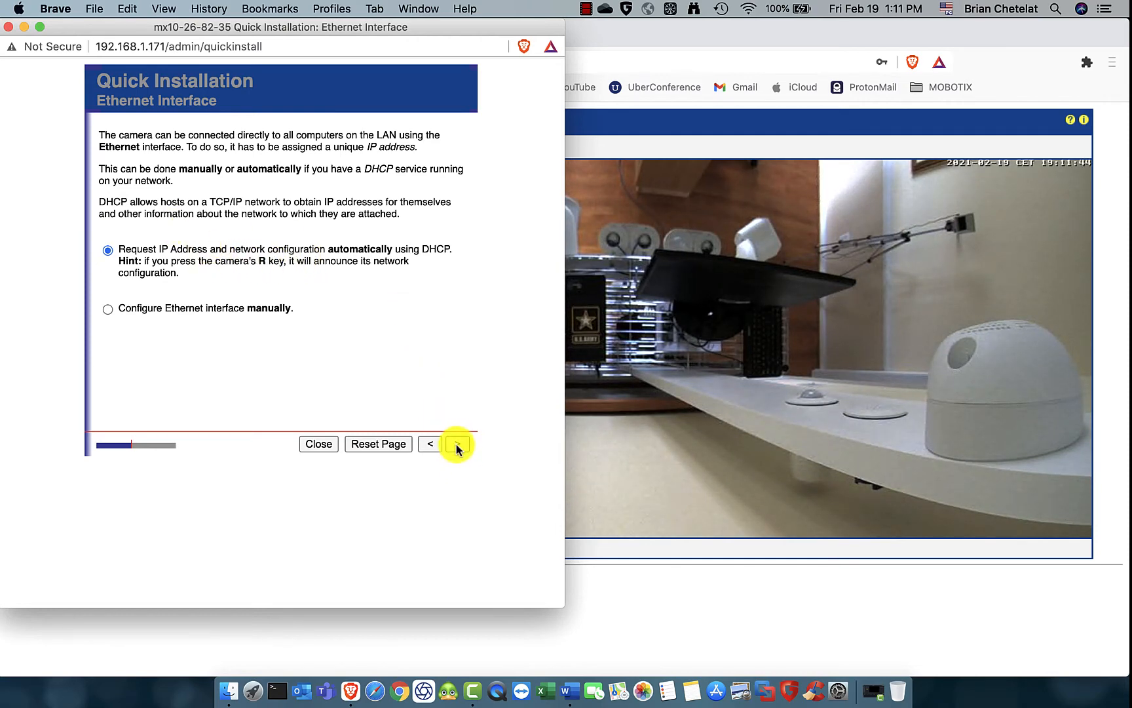
left_click(457, 445)
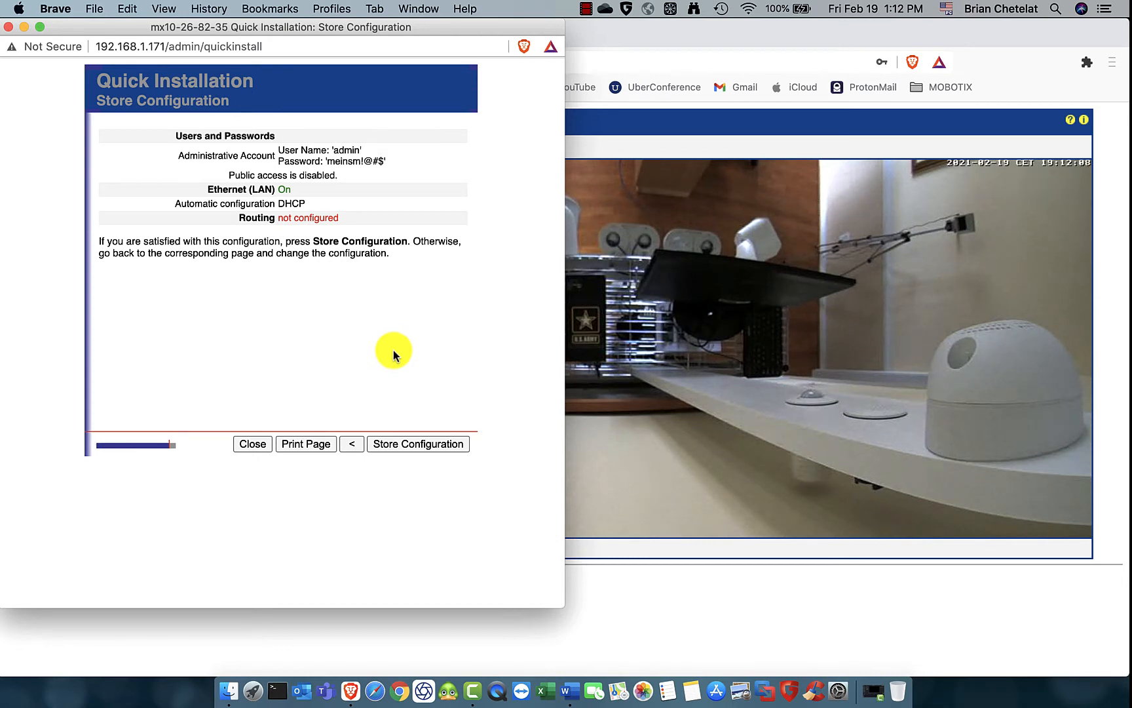
- Review the administrative account's user name and password in the Store Configuration summary by highlighting them
left_click(421, 450)
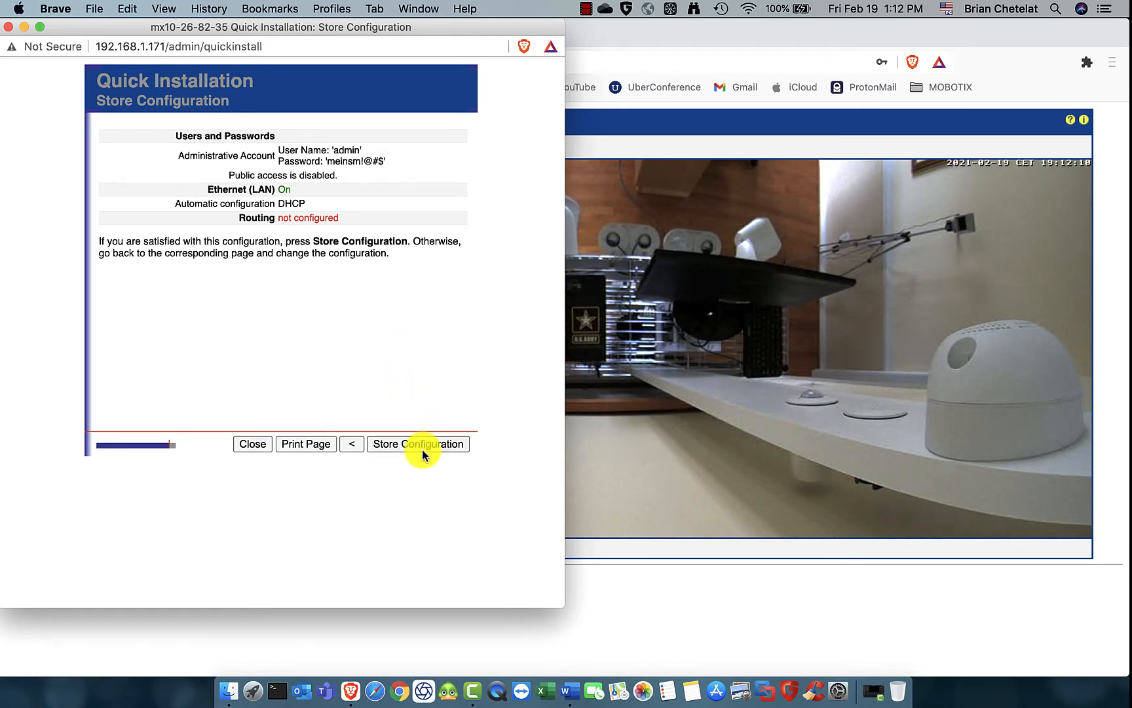
left_click(422, 452)
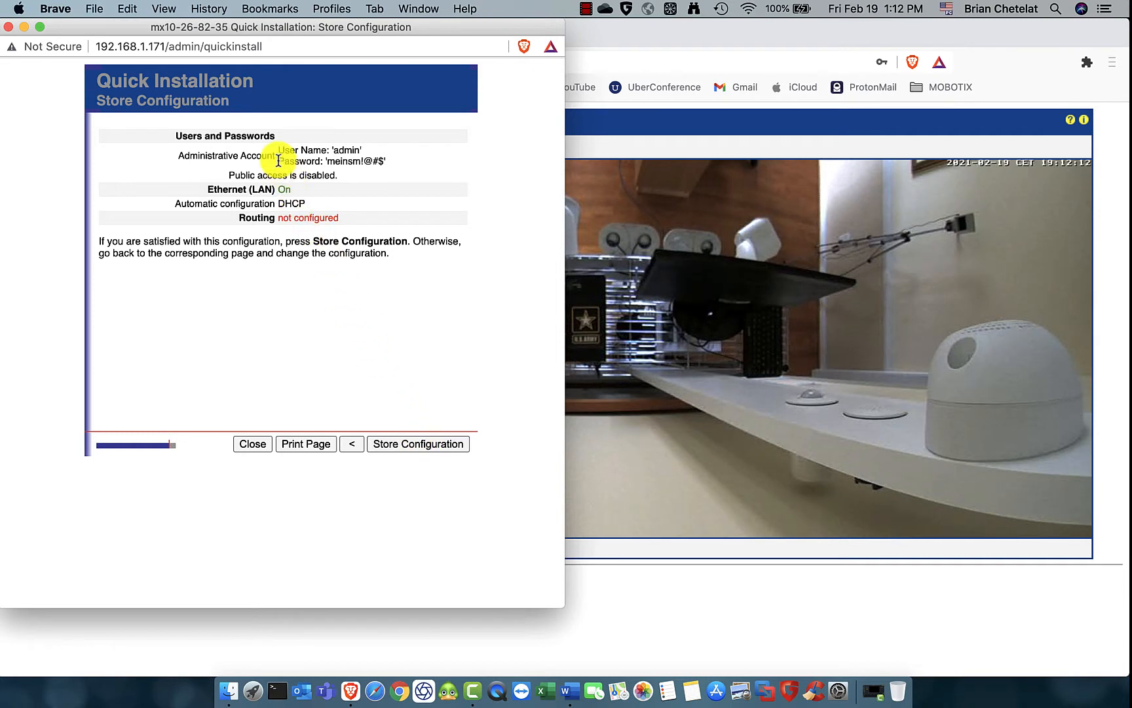
left_click_drag(279, 161, 386, 165)
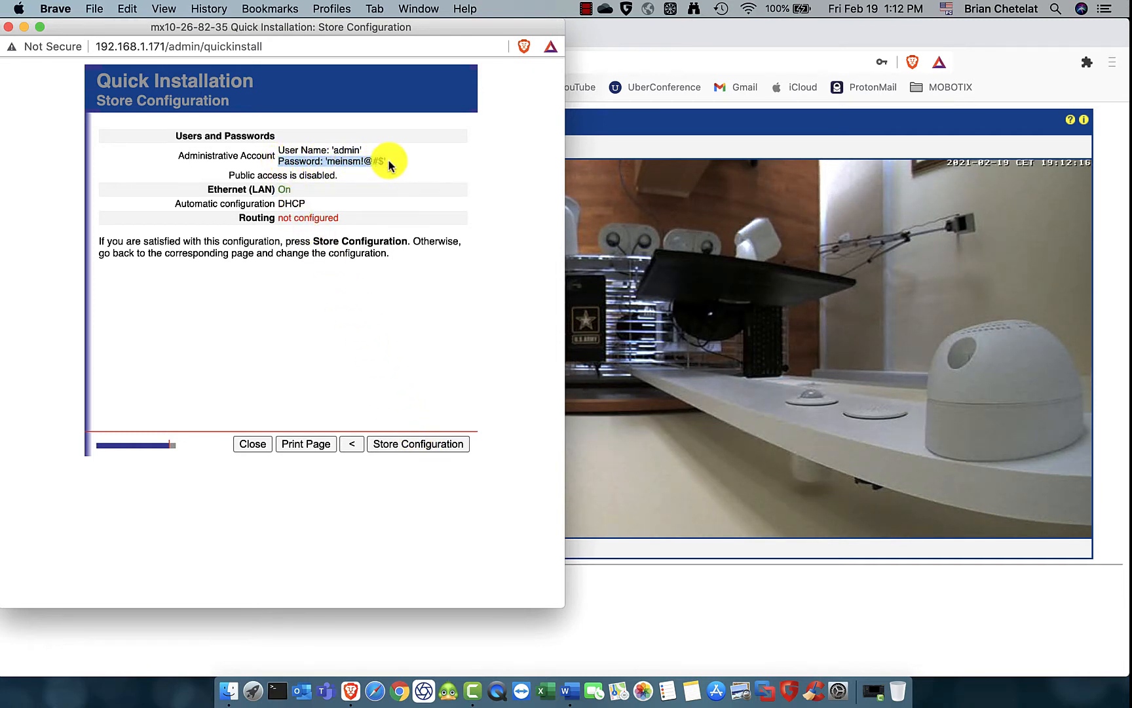
left_click_drag(280, 151, 369, 152)
left_click_drag(279, 161, 392, 163)
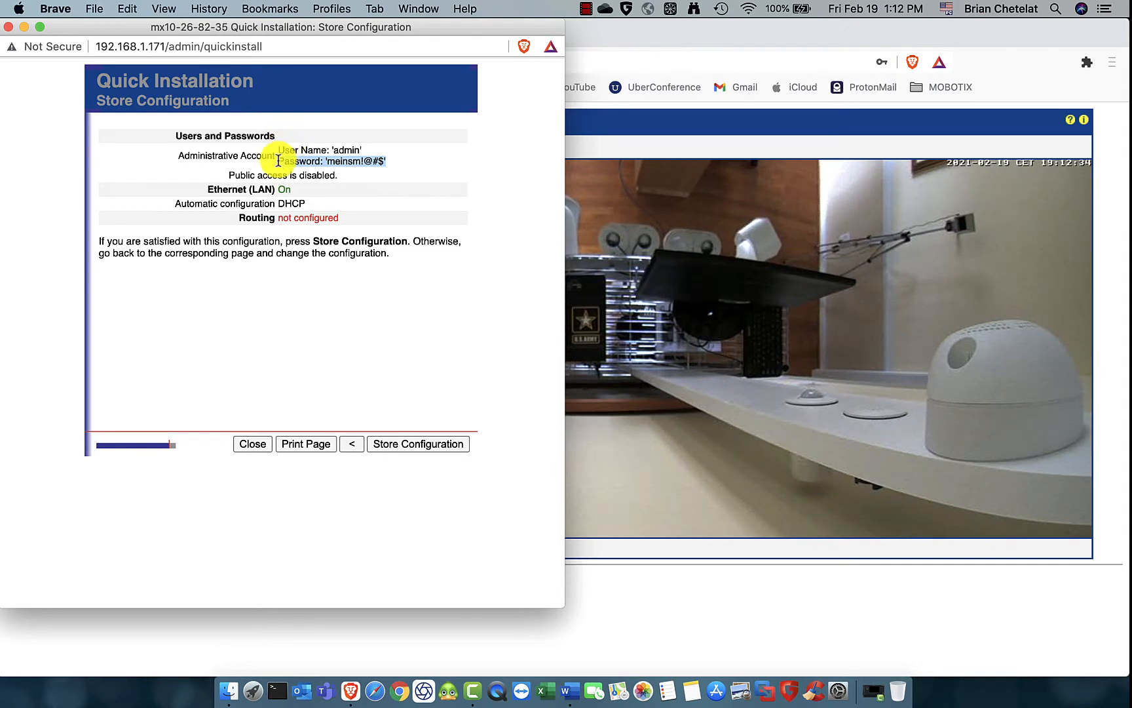
- Check the administrative password in the summary and store the camera configuration, signing in with the saved admin credentials
left_click_drag(277, 160, 385, 165)
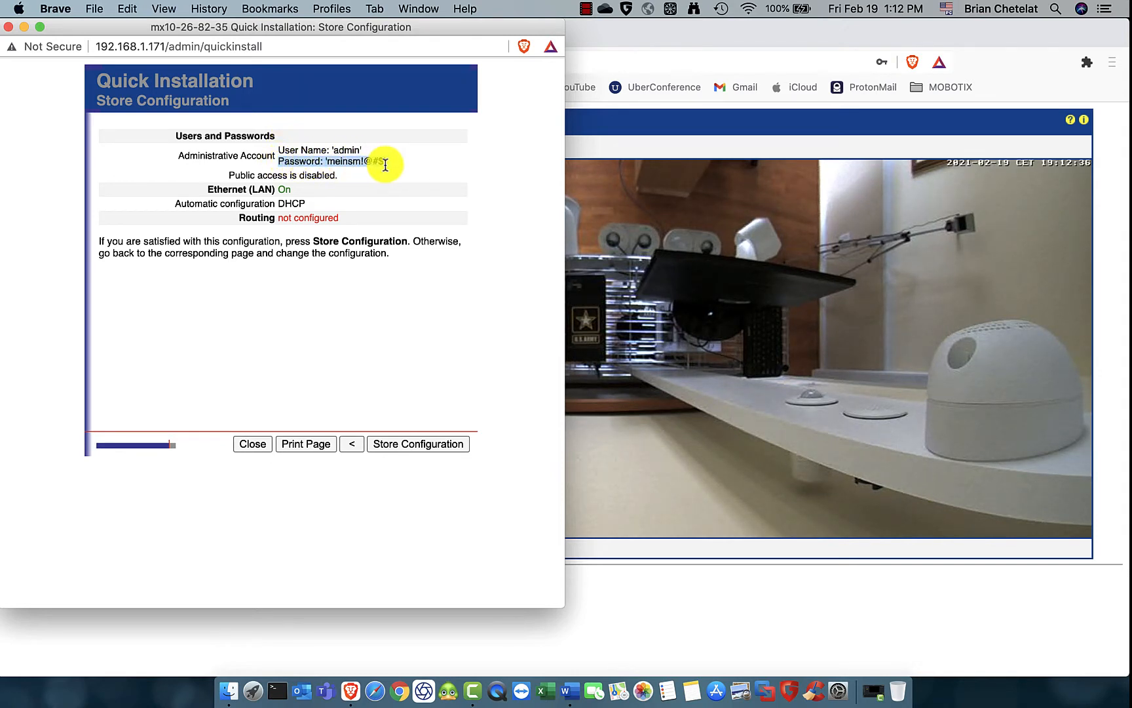
left_click(385, 165)
left_click_drag(278, 161, 391, 165)
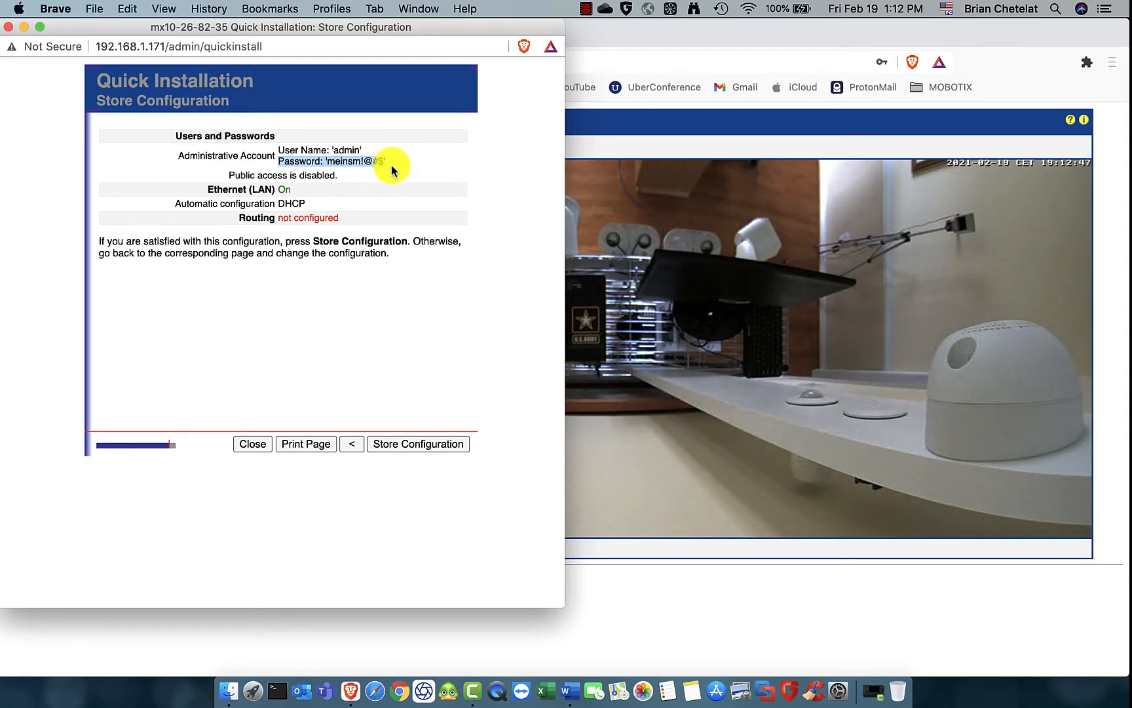
left_click(414, 444)
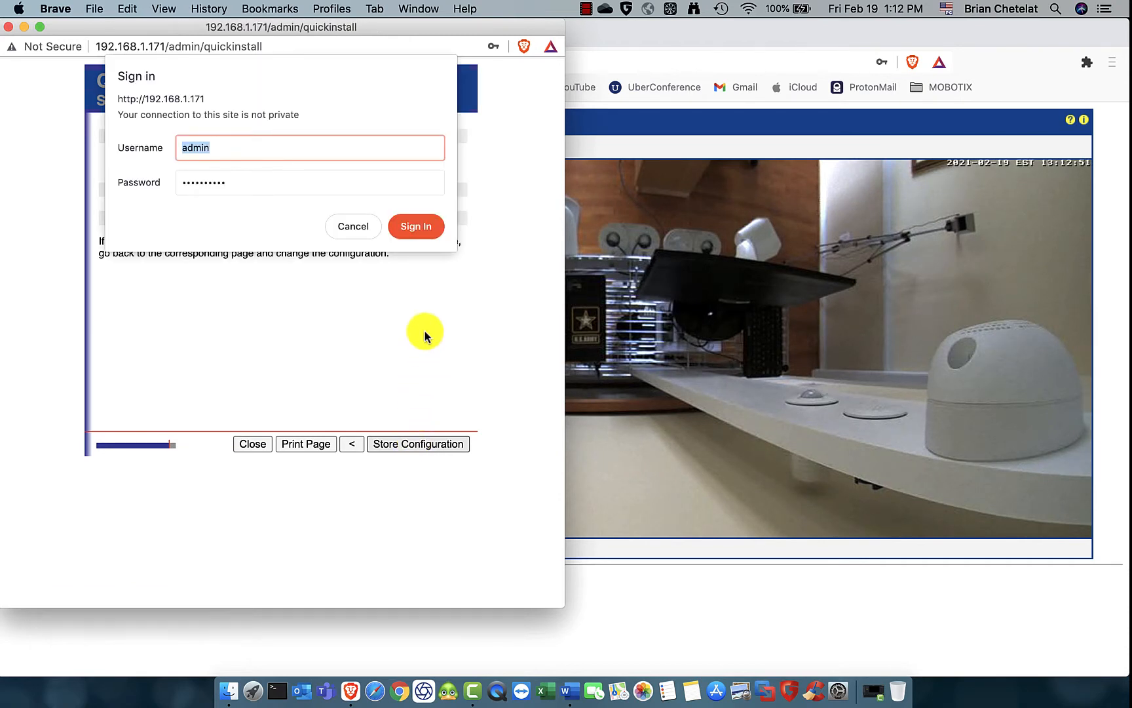
left_click(435, 224)
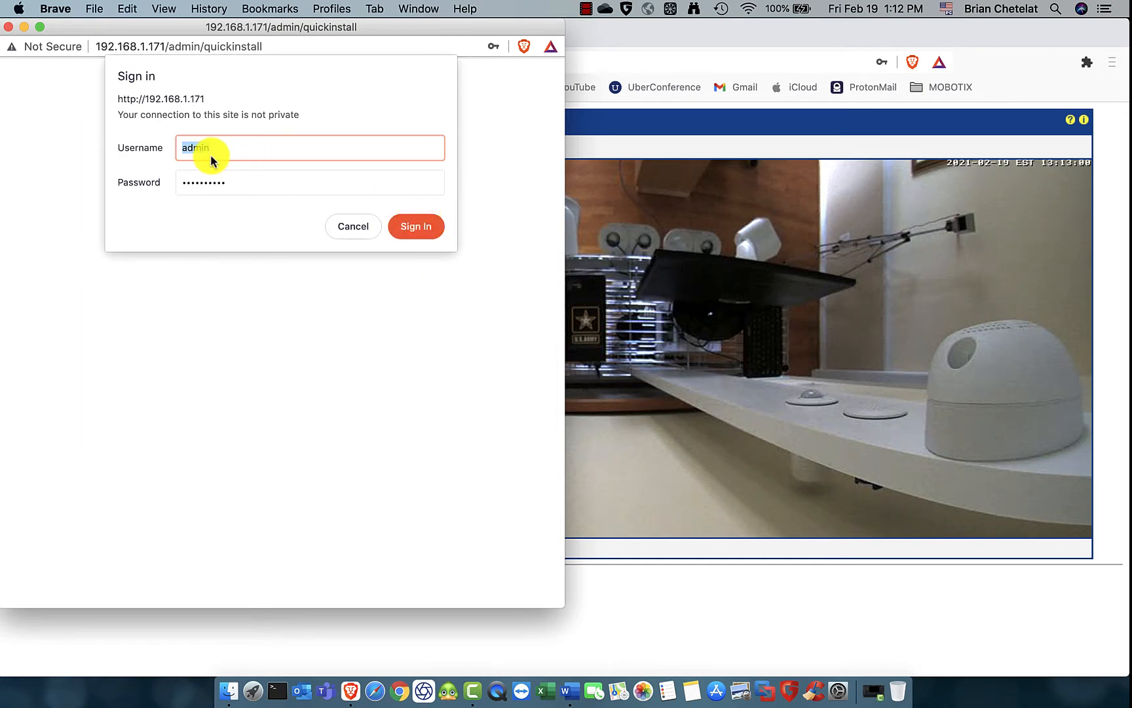
left_click(417, 229)
left_click(700, 245)
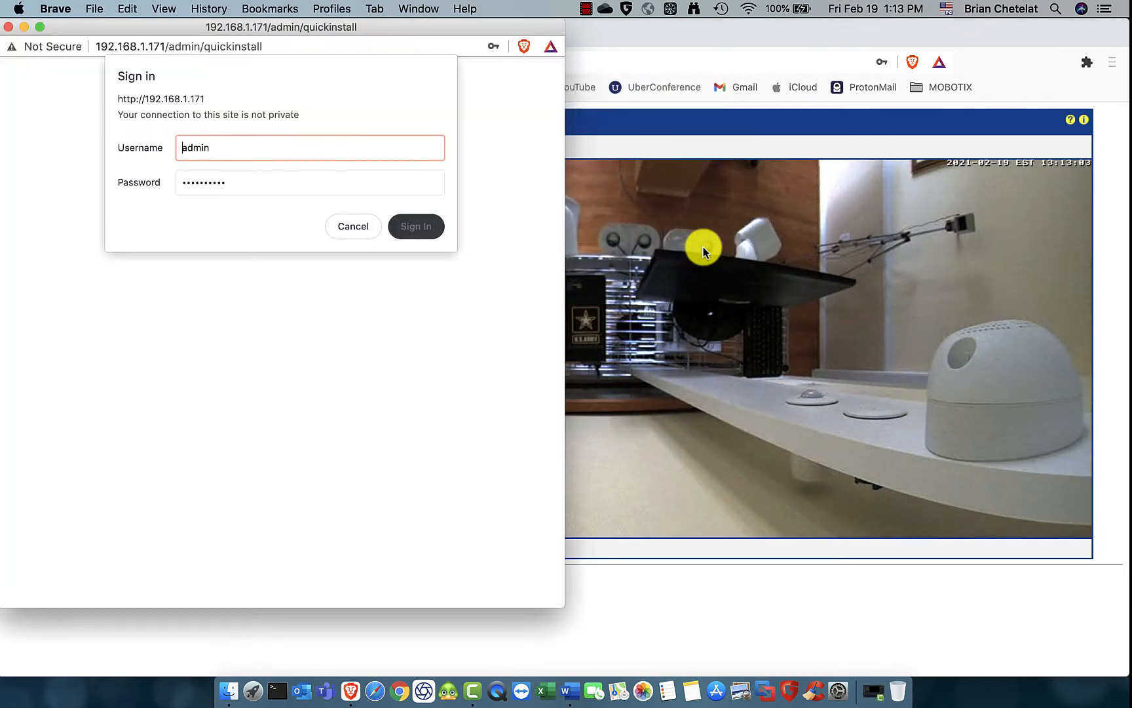
key("Return")
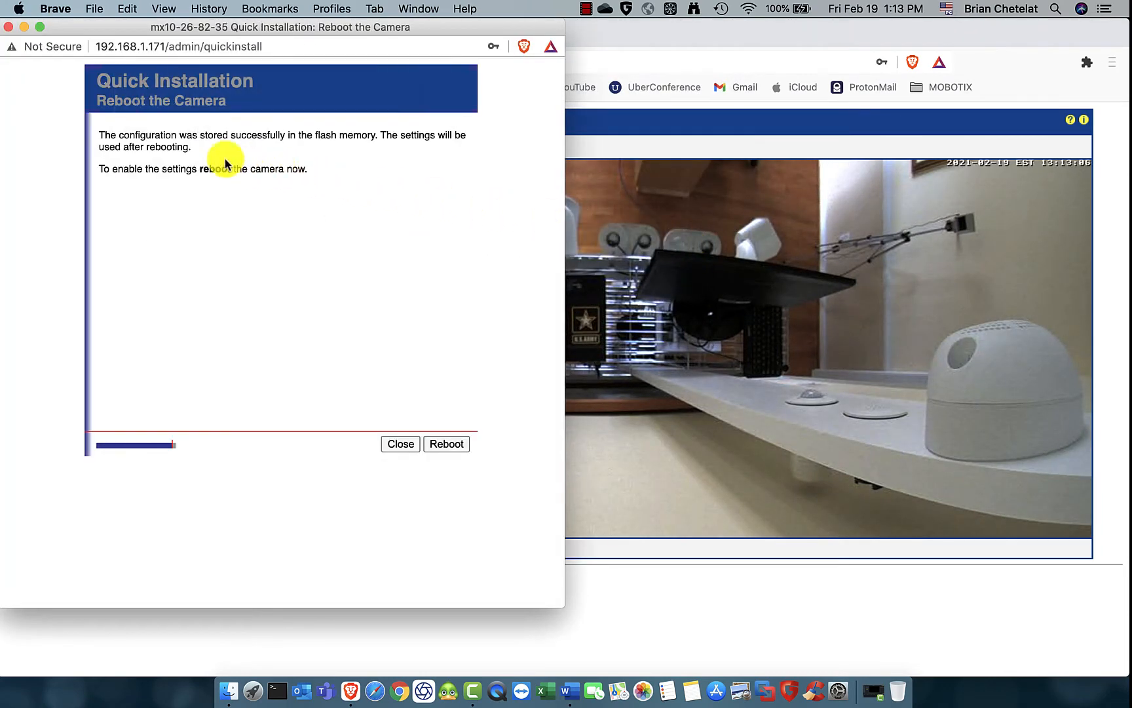
- Reboot the camera to enable the stored settings and close the Quick Installation wizard
left_click(450, 445)
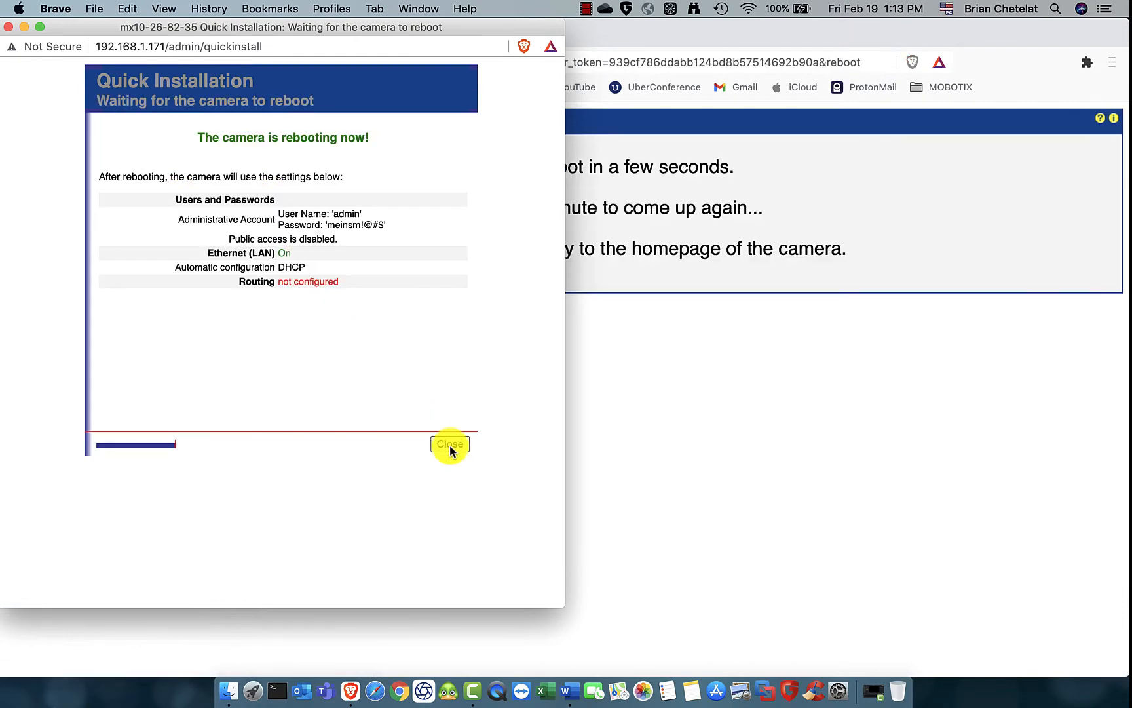
left_click(450, 445)
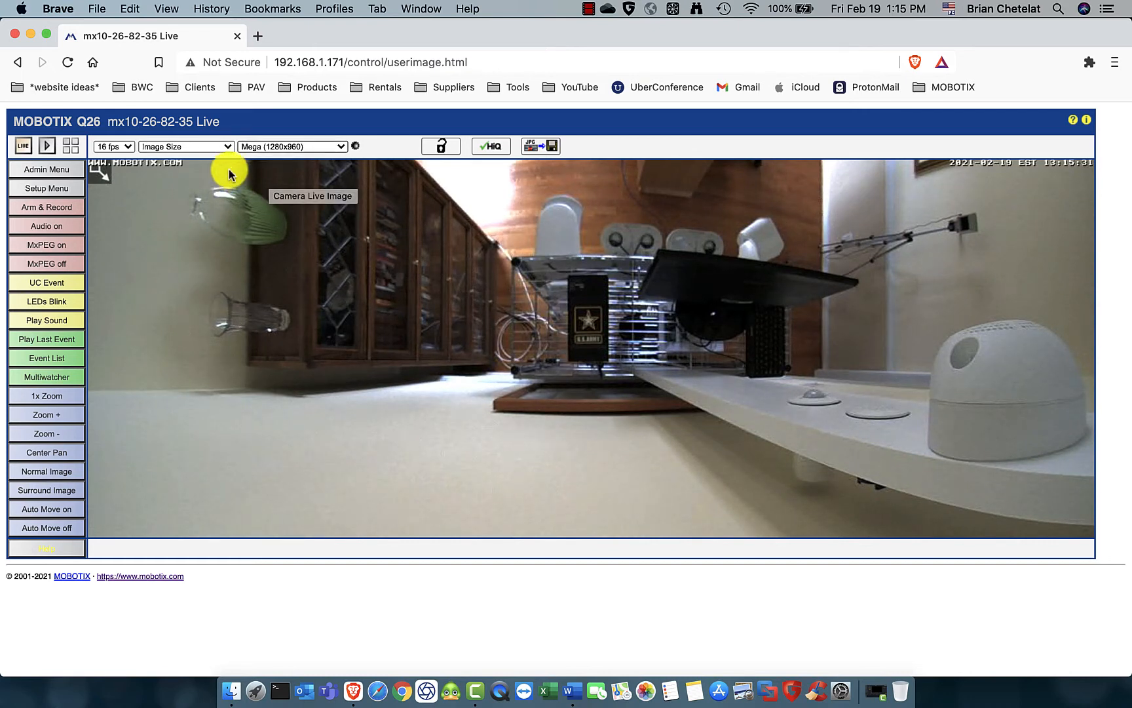
- Set the live view's image size to VGA (640x480)
left_click(226, 147)
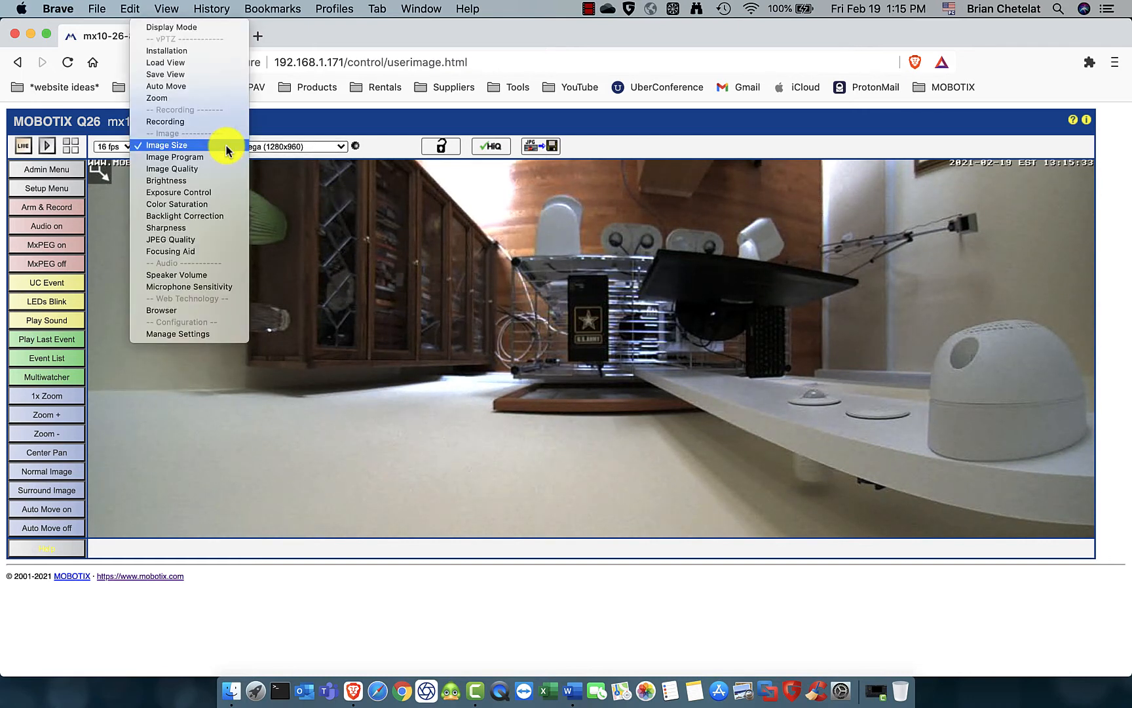
left_click(226, 147)
left_click(342, 147)
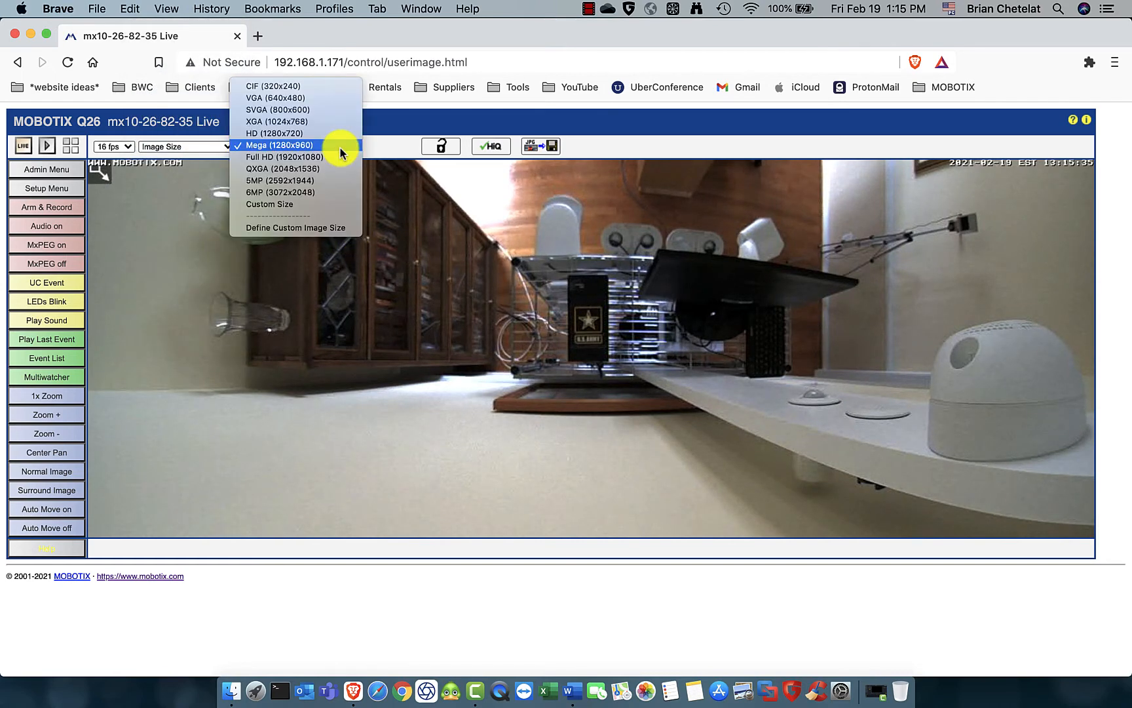
left_click(303, 97)
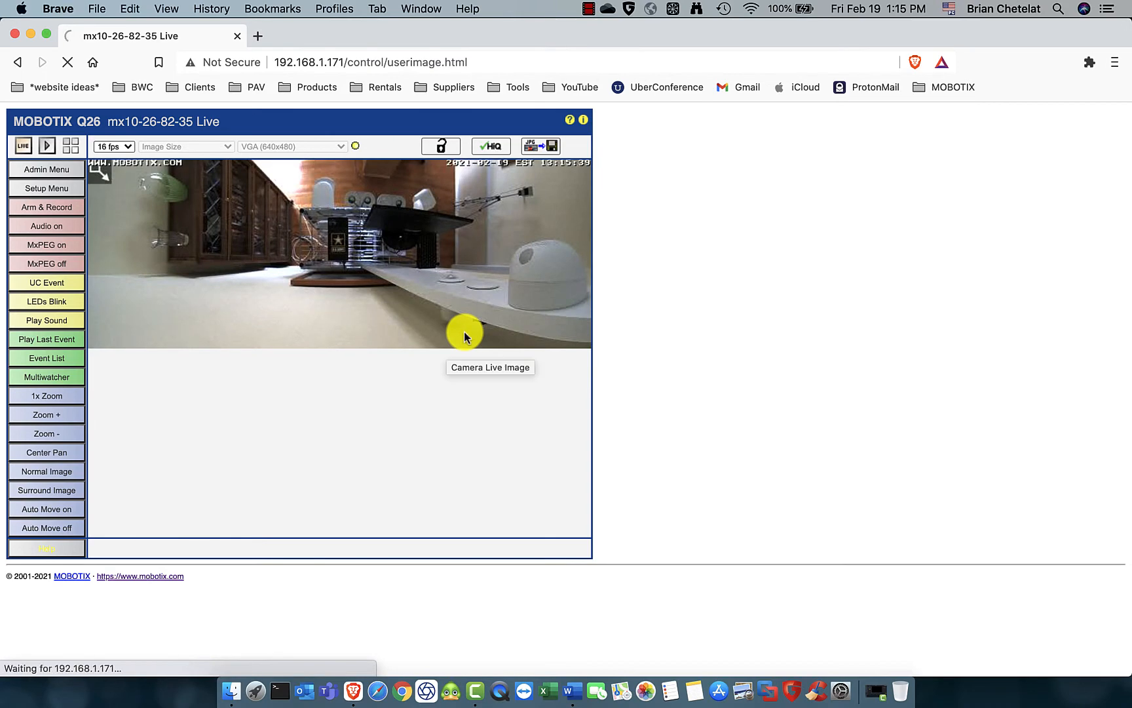
- Change the live view's display mode to Full Image
left_click(226, 146)
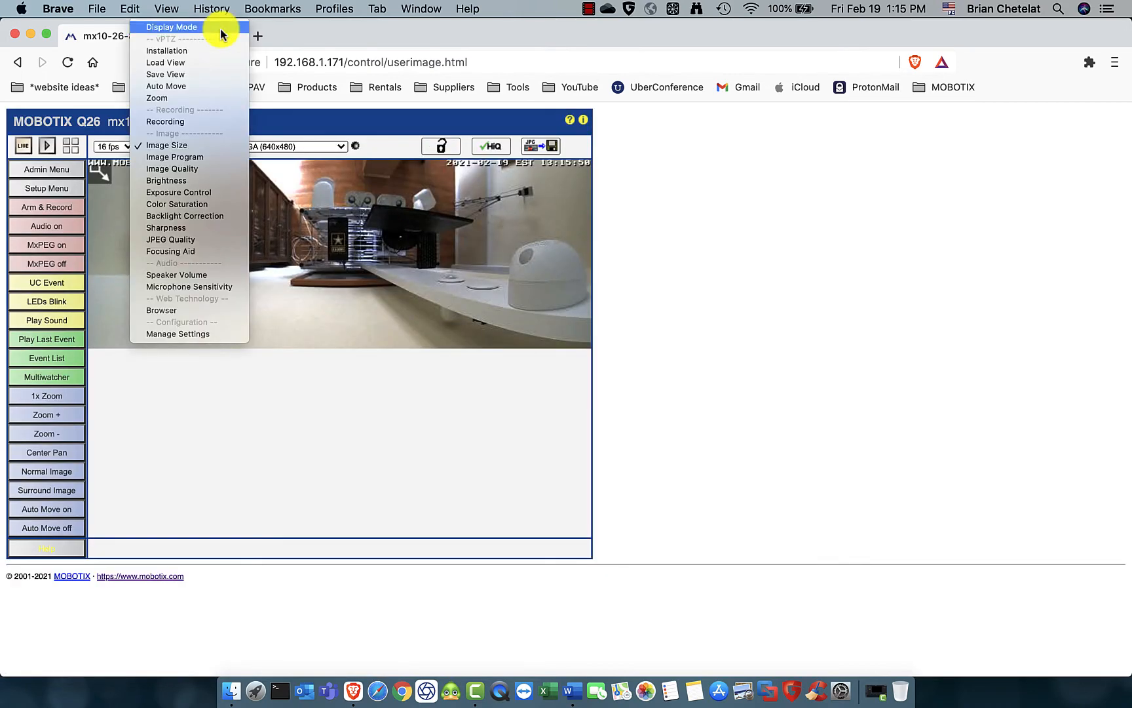
left_click(221, 29)
left_click(310, 146)
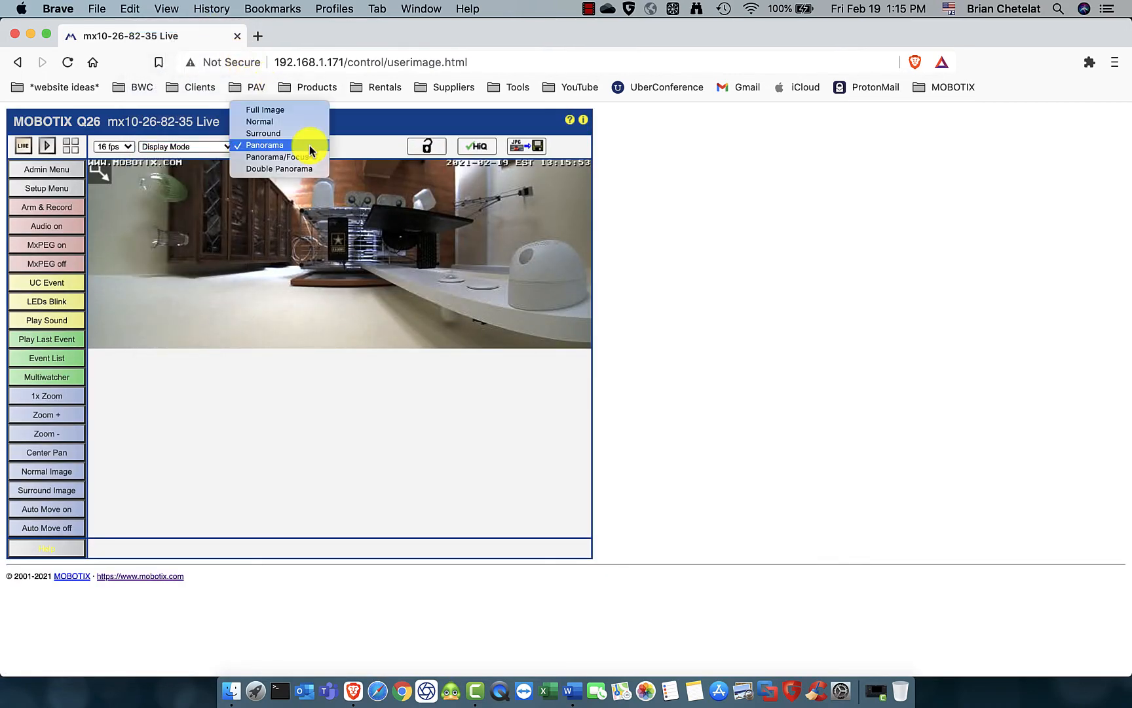
left_click(297, 113)
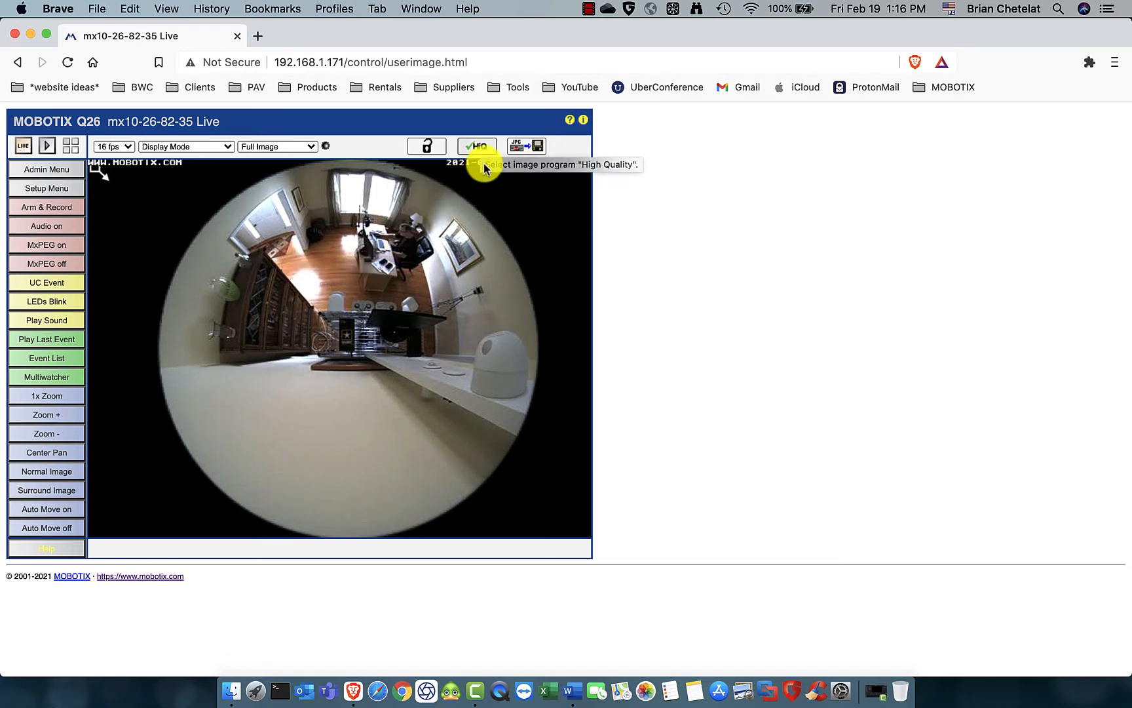
- Run the "High Quality" image program with storing the complete camera configuration to flash memory enabled
left_click(478, 147)
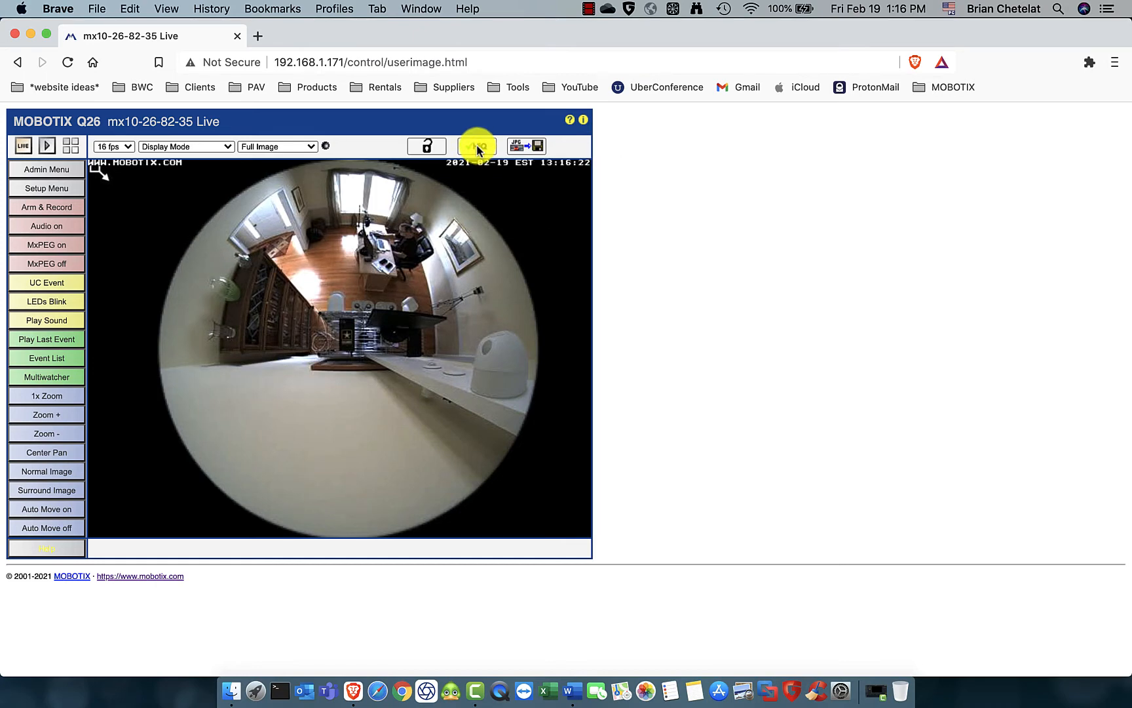
left_click_drag(144, 27, 595, 147)
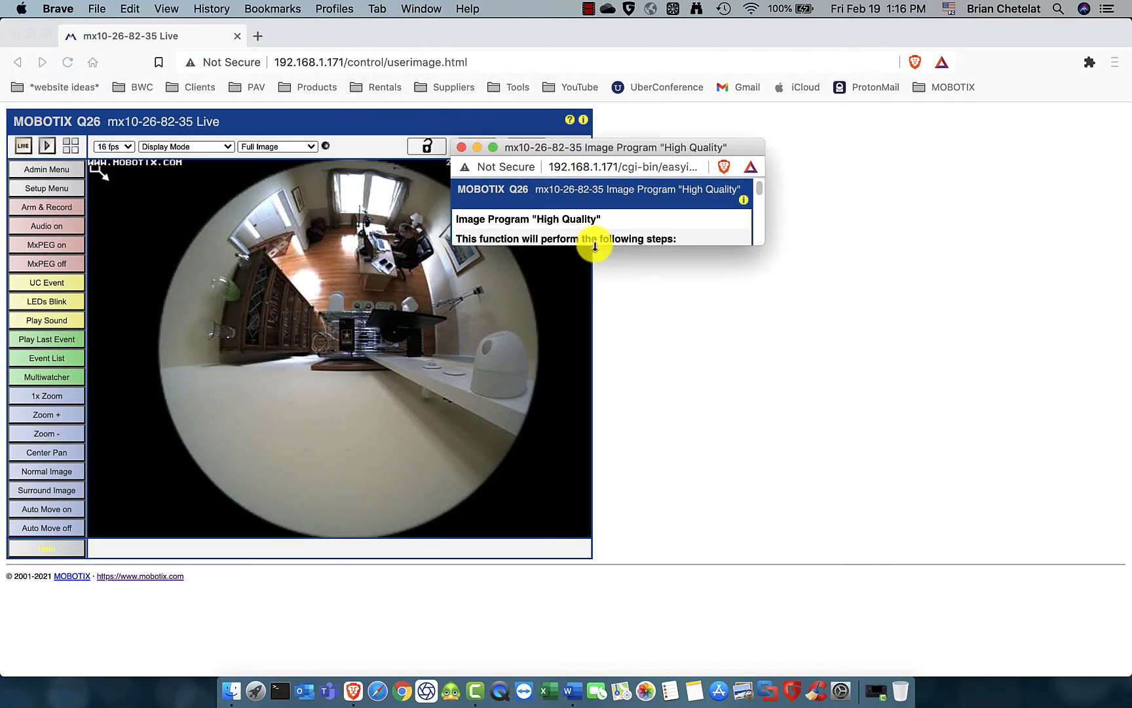
left_click_drag(595, 245, 589, 450)
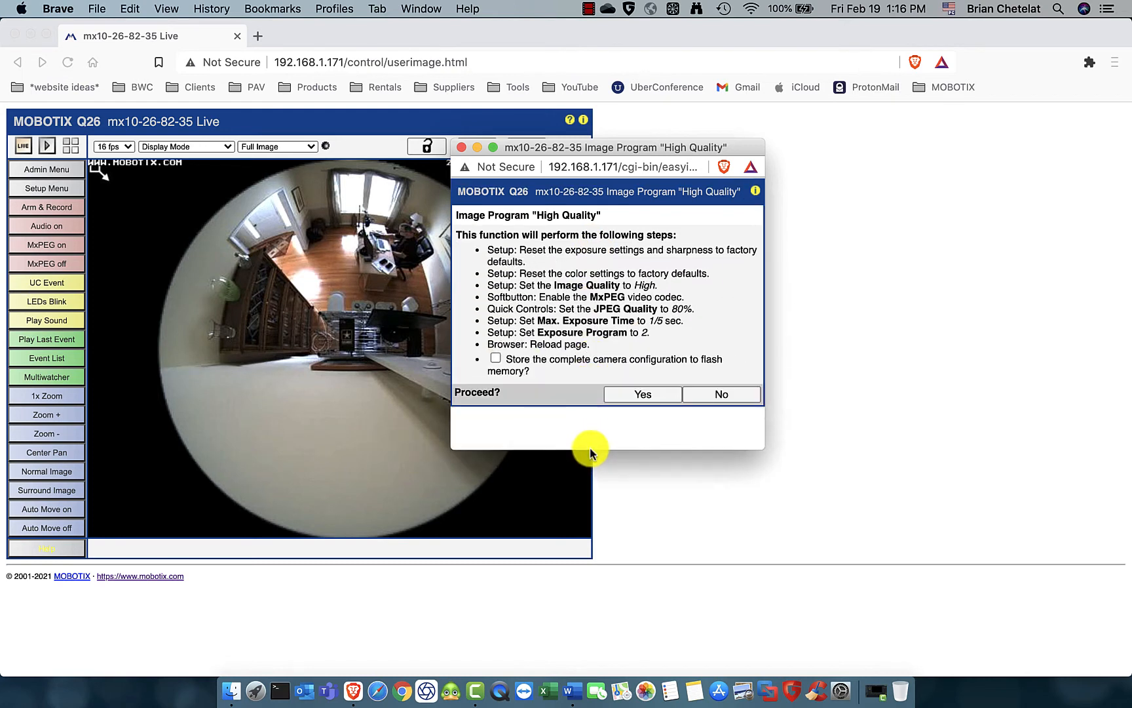
left_click(495, 358)
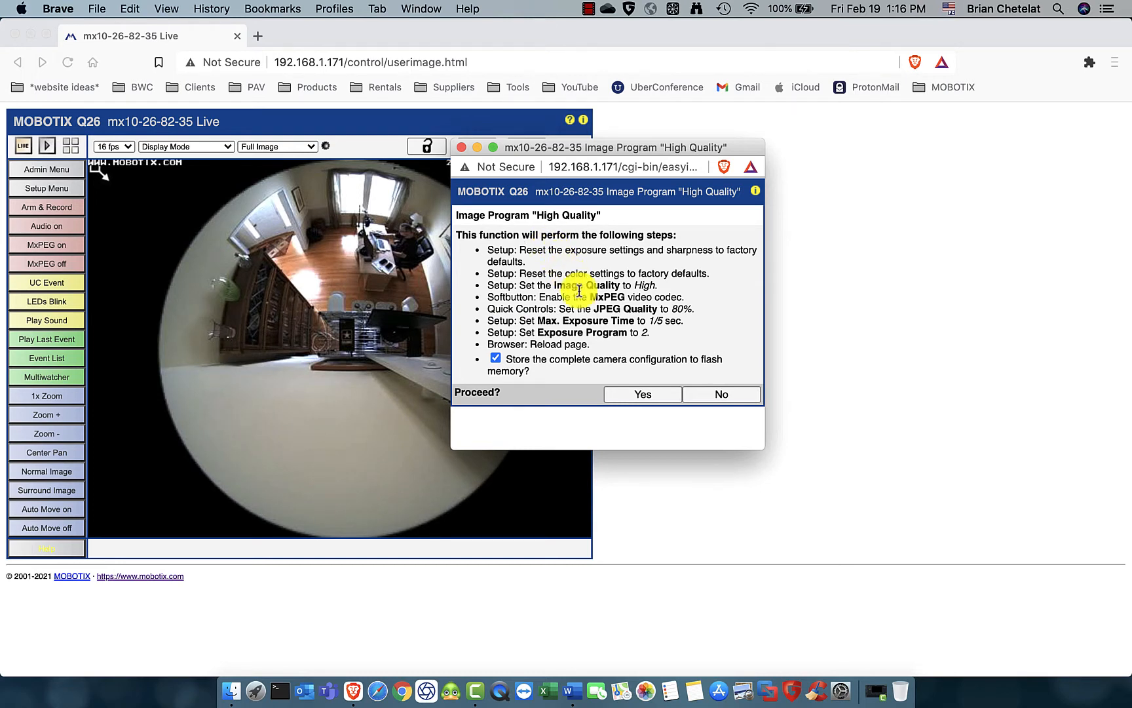
left_click(643, 394)
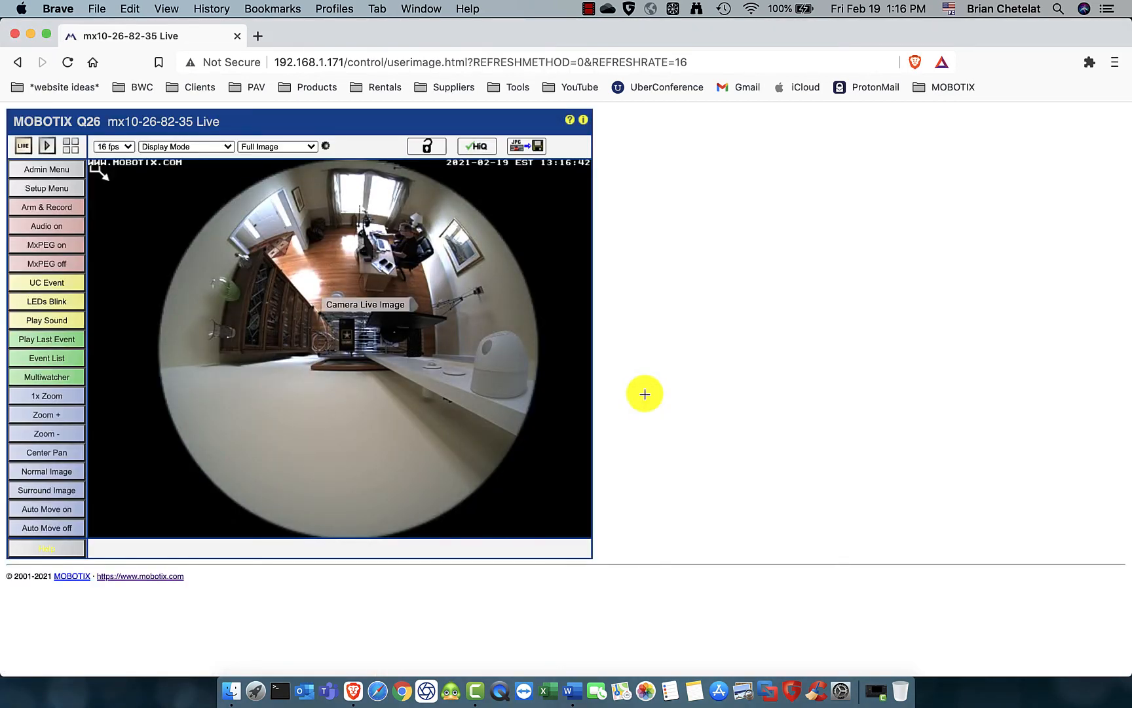
- Examine the camera's General Image Settings, including the additional options, and return to the Setup Overview
left_click(45, 190)
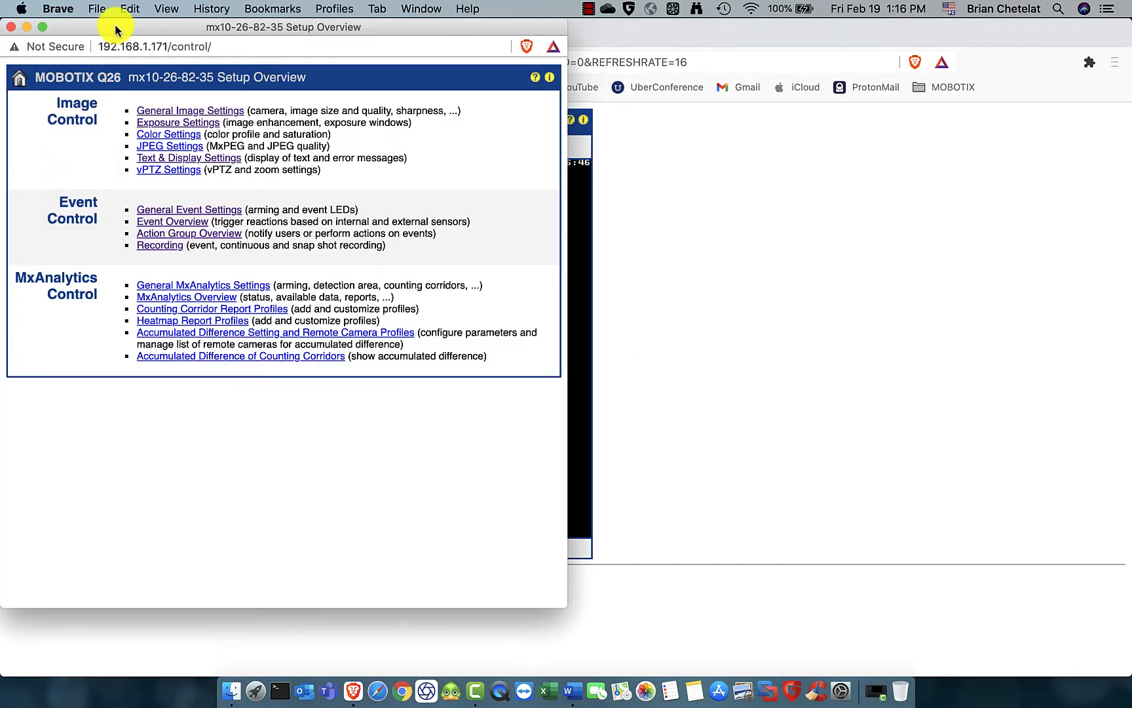
left_click_drag(109, 20, 403, 44)
left_click(485, 124)
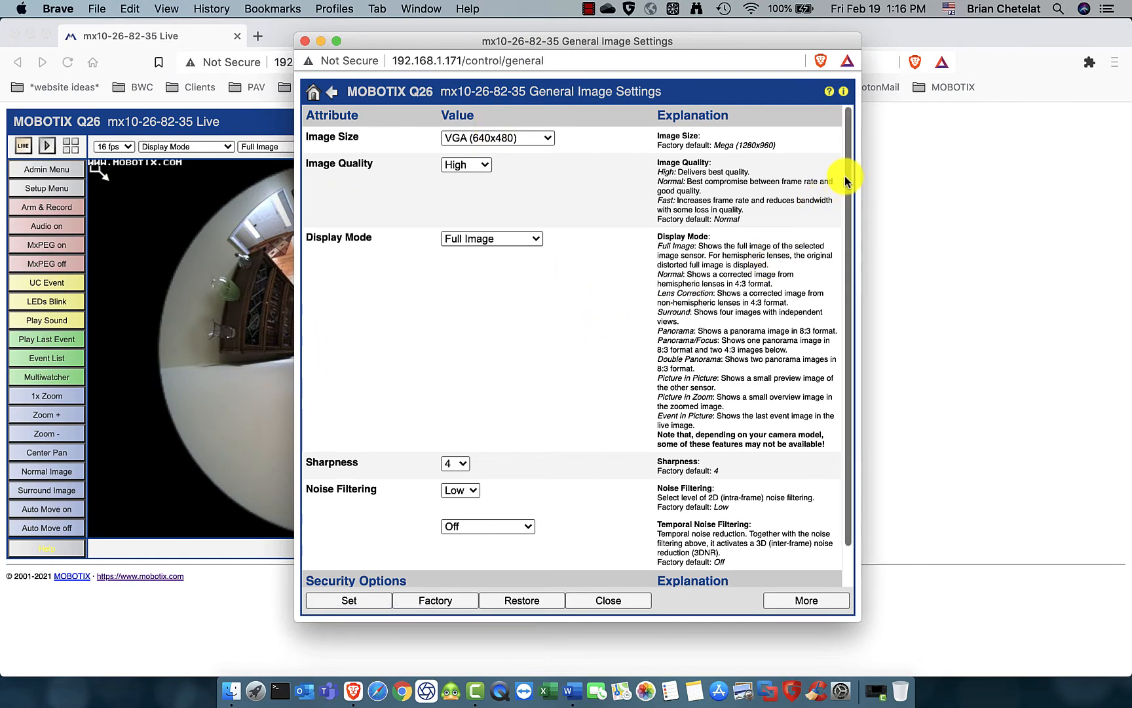
mouse_move(845, 174)
left_mouse_down()
mouse_move(846, 241)
mouse_move(846, 158)
left_mouse_up()
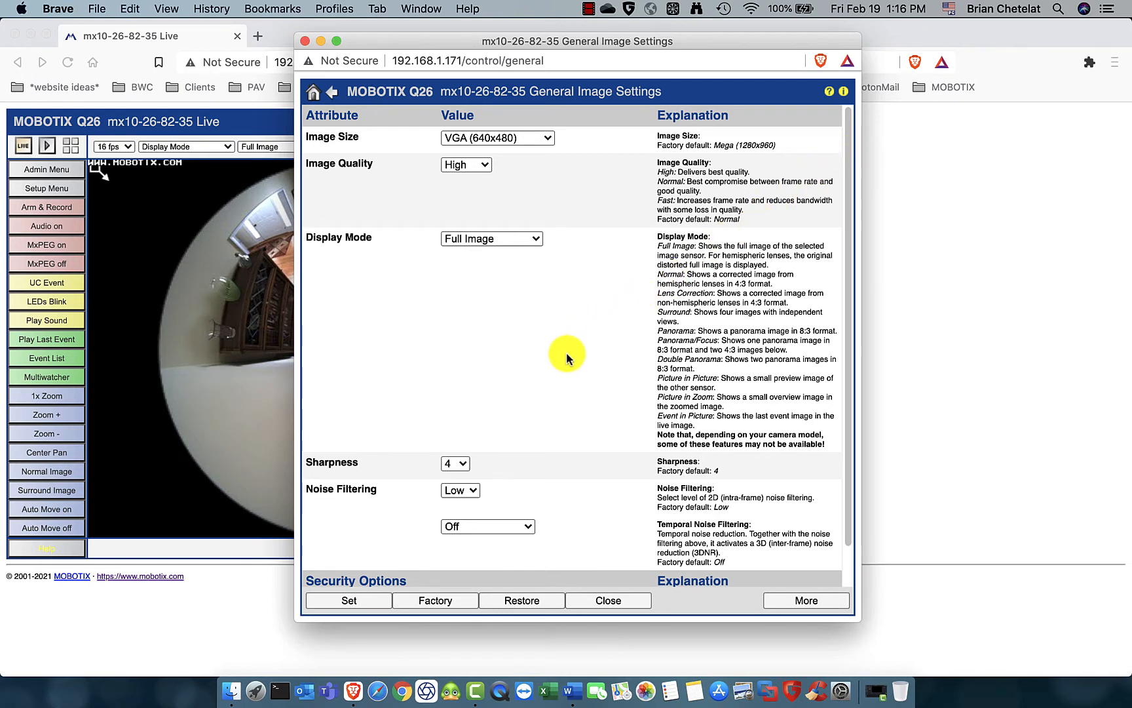
left_click(804, 602)
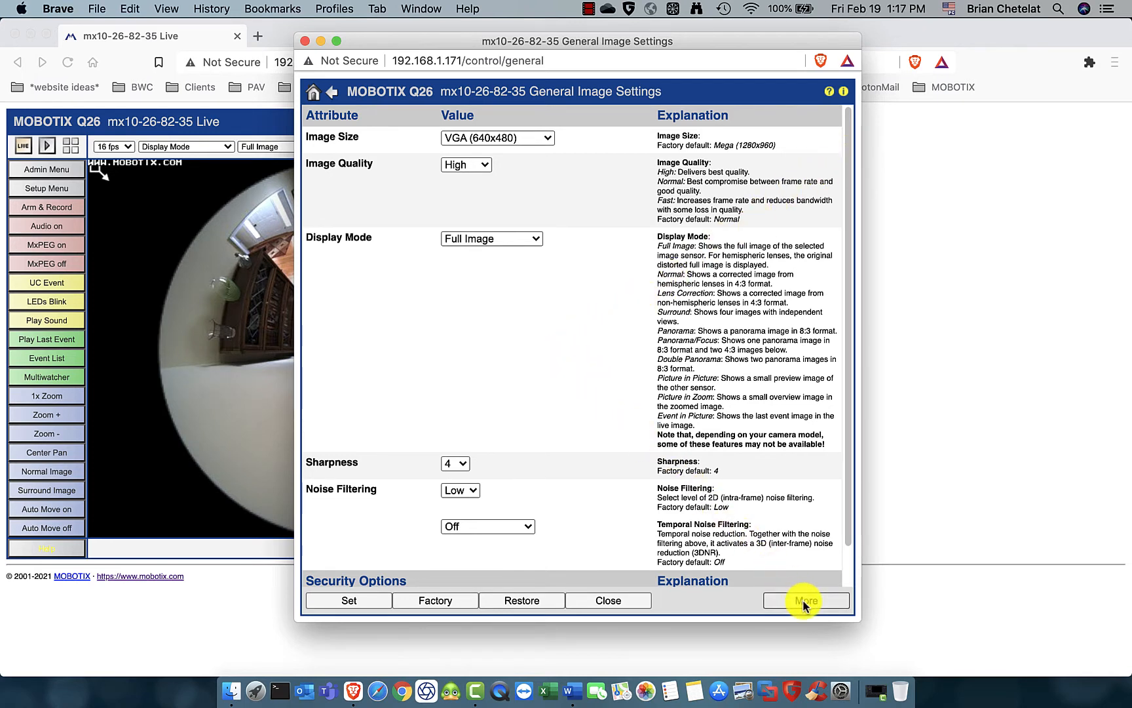
left_click(804, 602)
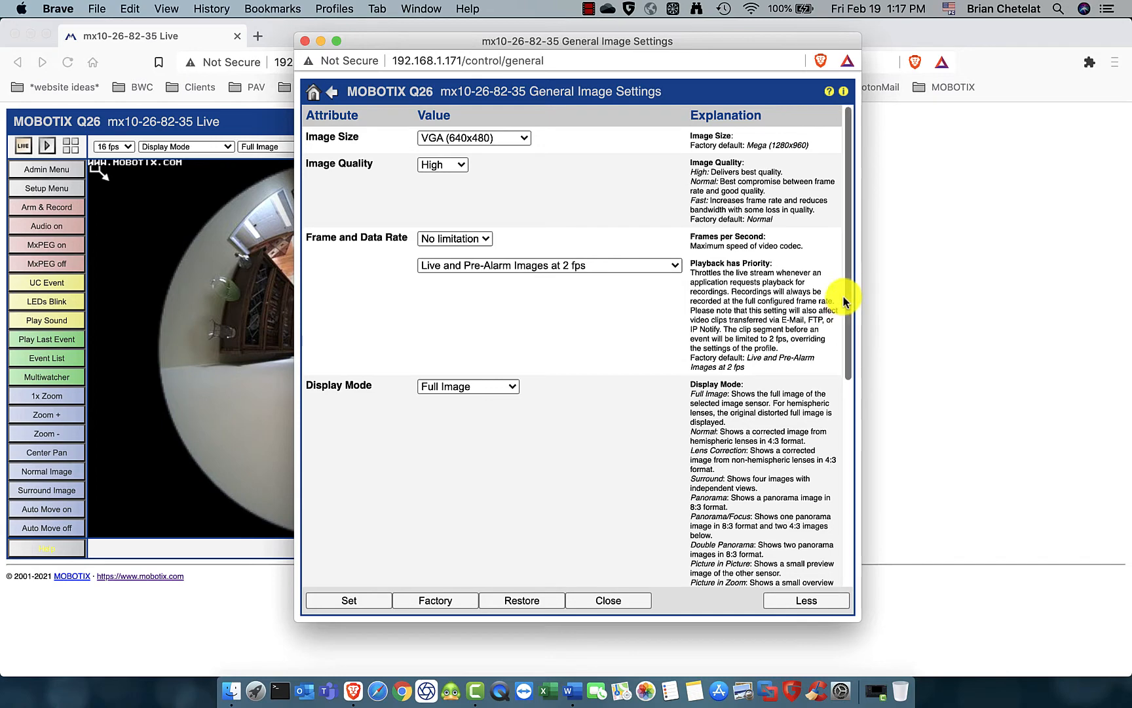
scroll(843, 301, "down", 10)
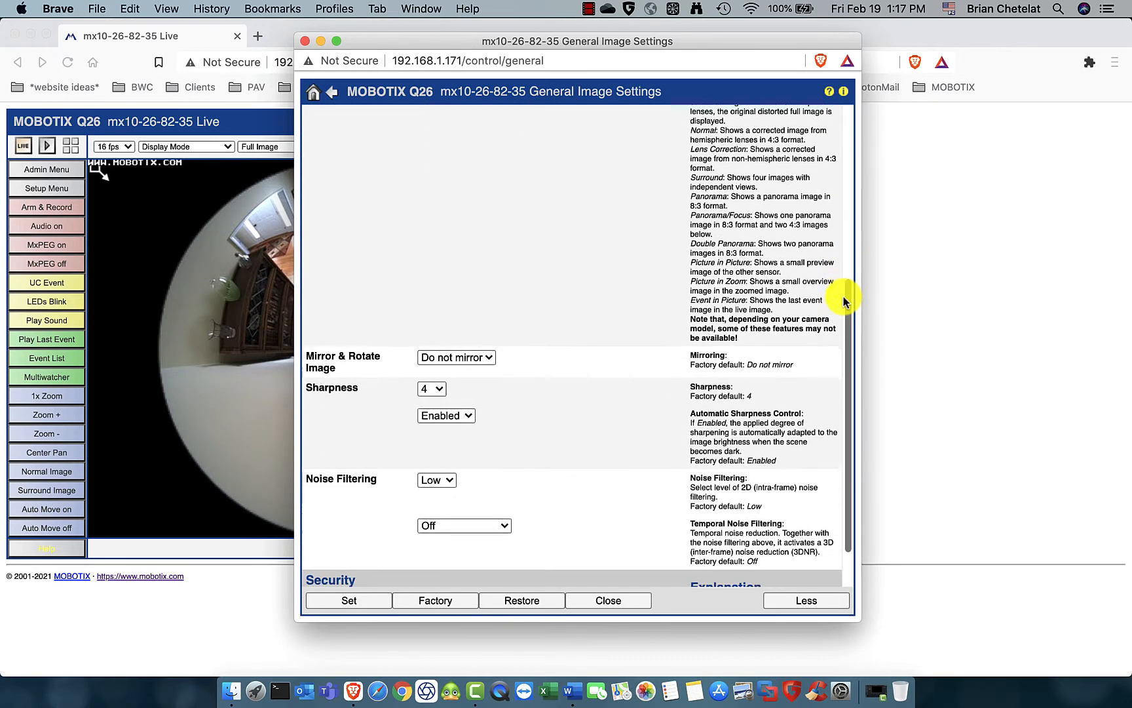
scroll(842, 285, "up", 10)
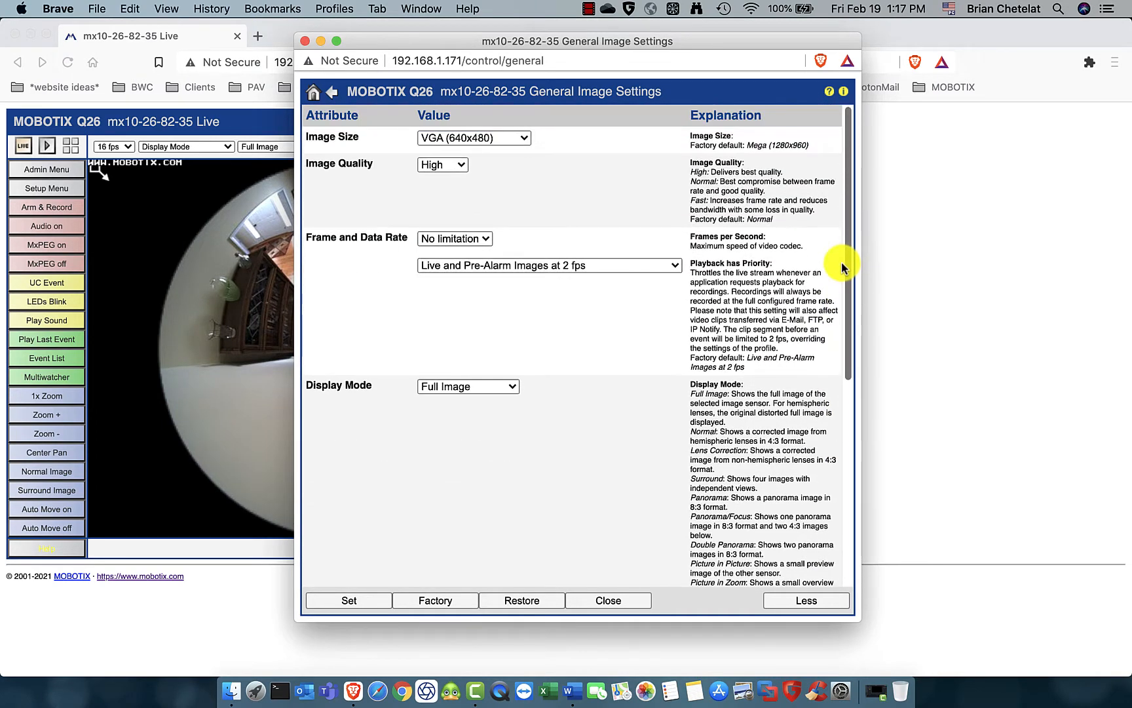
left_click(313, 91)
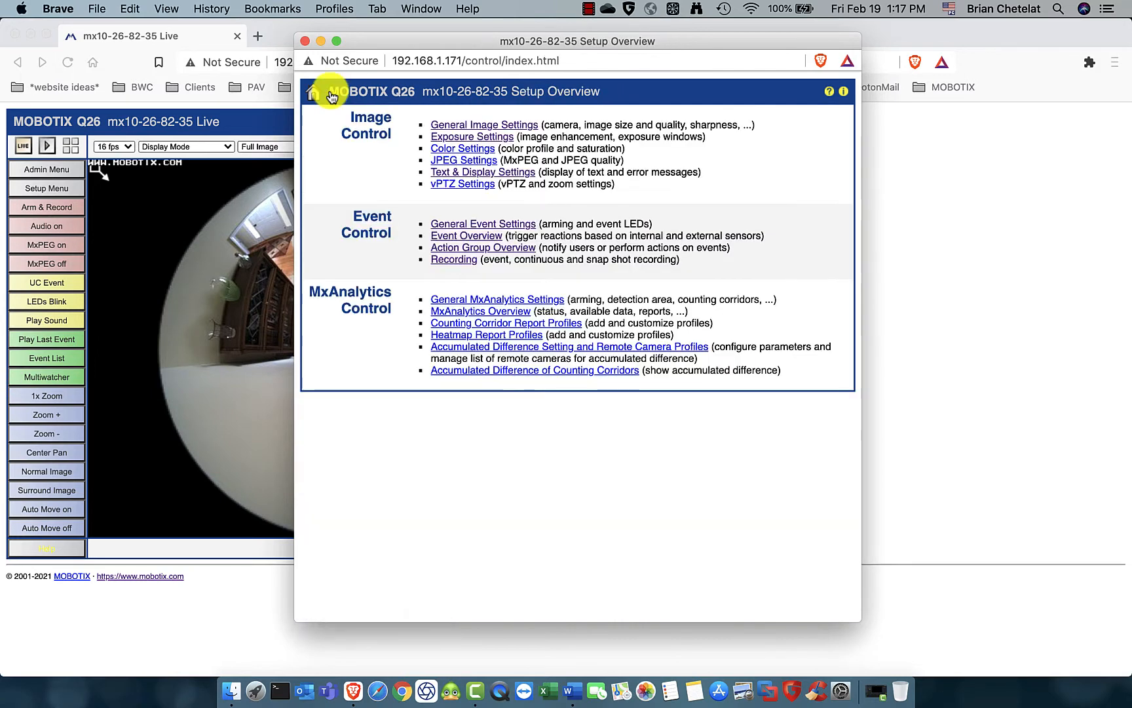
- In the Exposure Settings, set the Frequency of Power Supply to No artificial light
left_click(485, 137)
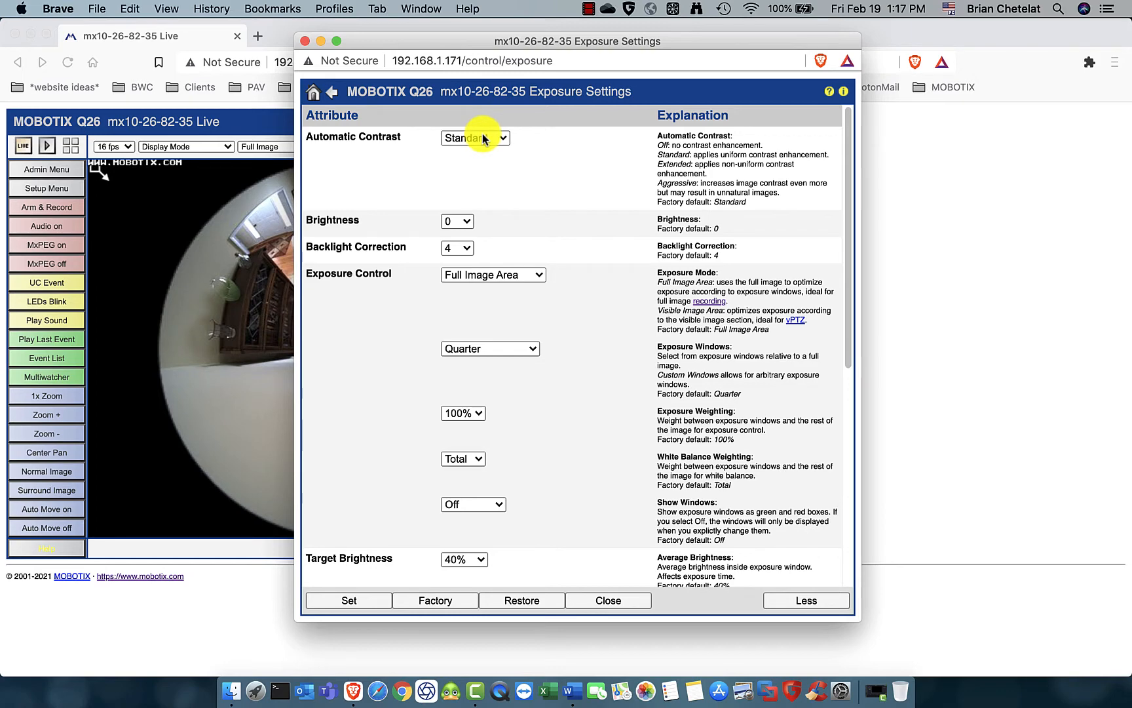
left_click_drag(850, 157, 838, 416)
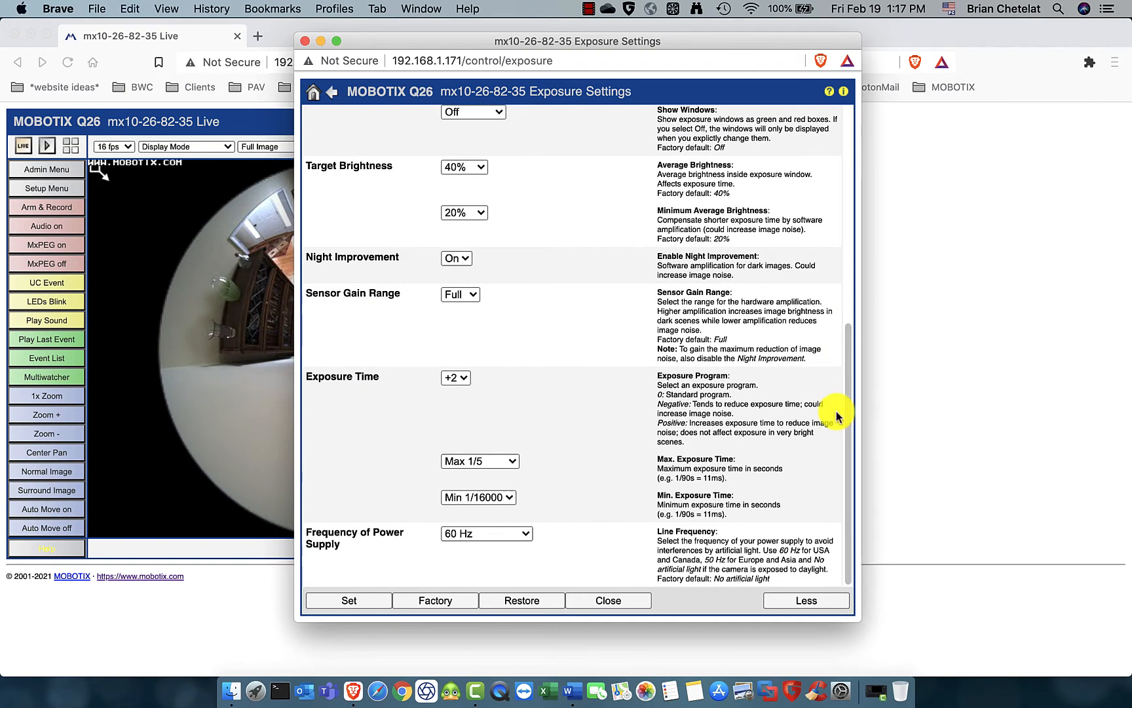
left_click(524, 536)
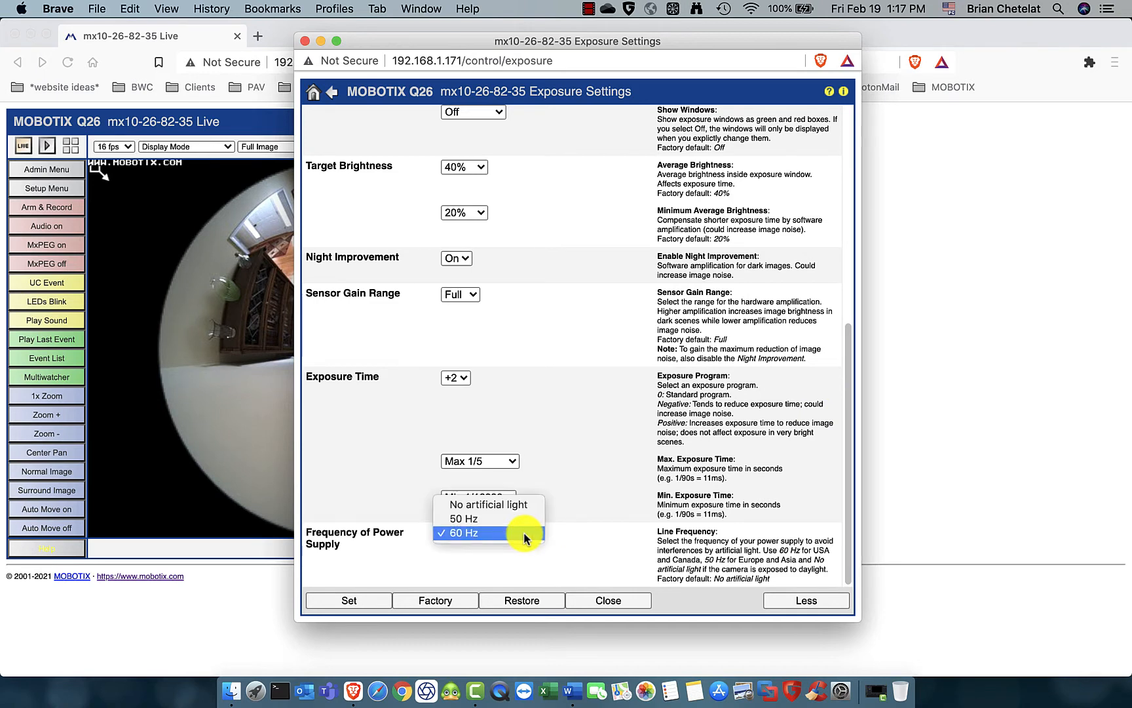
left_click(481, 506)
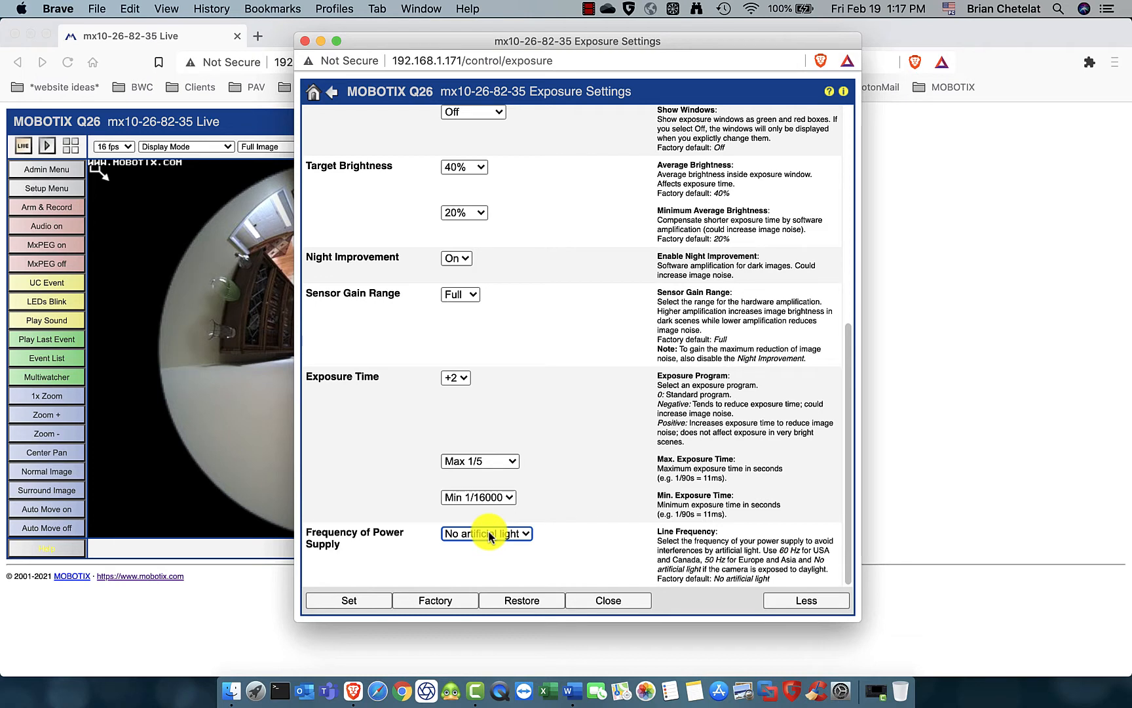
- Set the Frequency of Power Supply to 60 Hz and apply the exposure settings
left_click(522, 534)
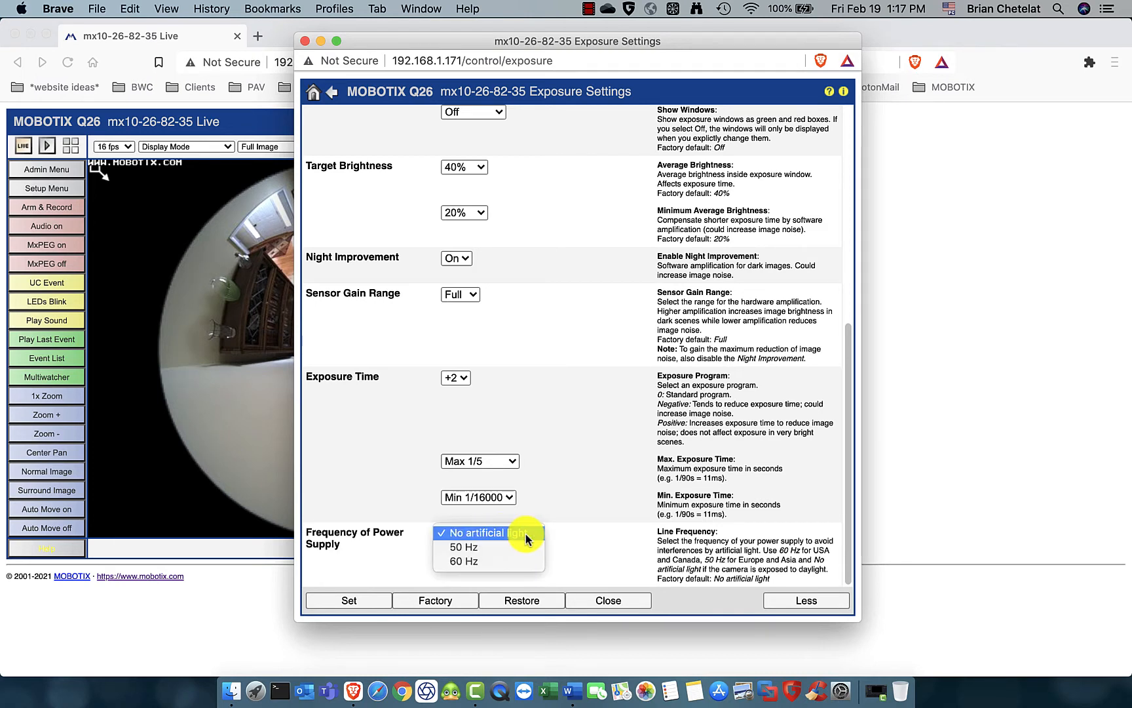
key("Down")
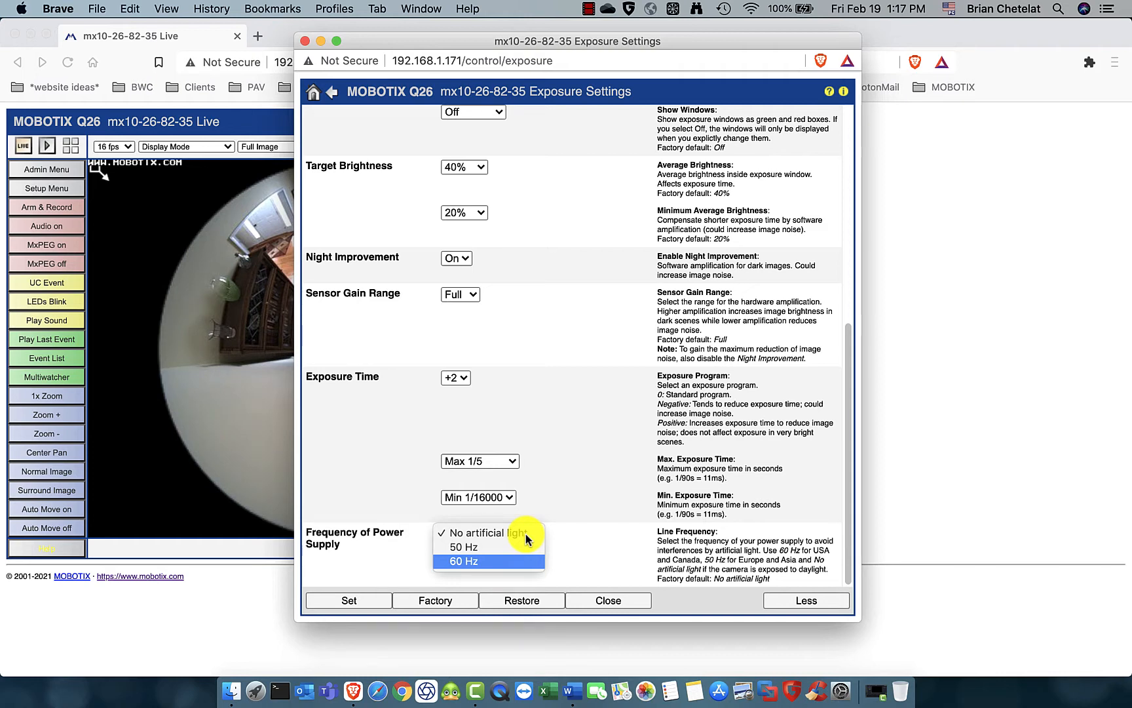
left_click(481, 561)
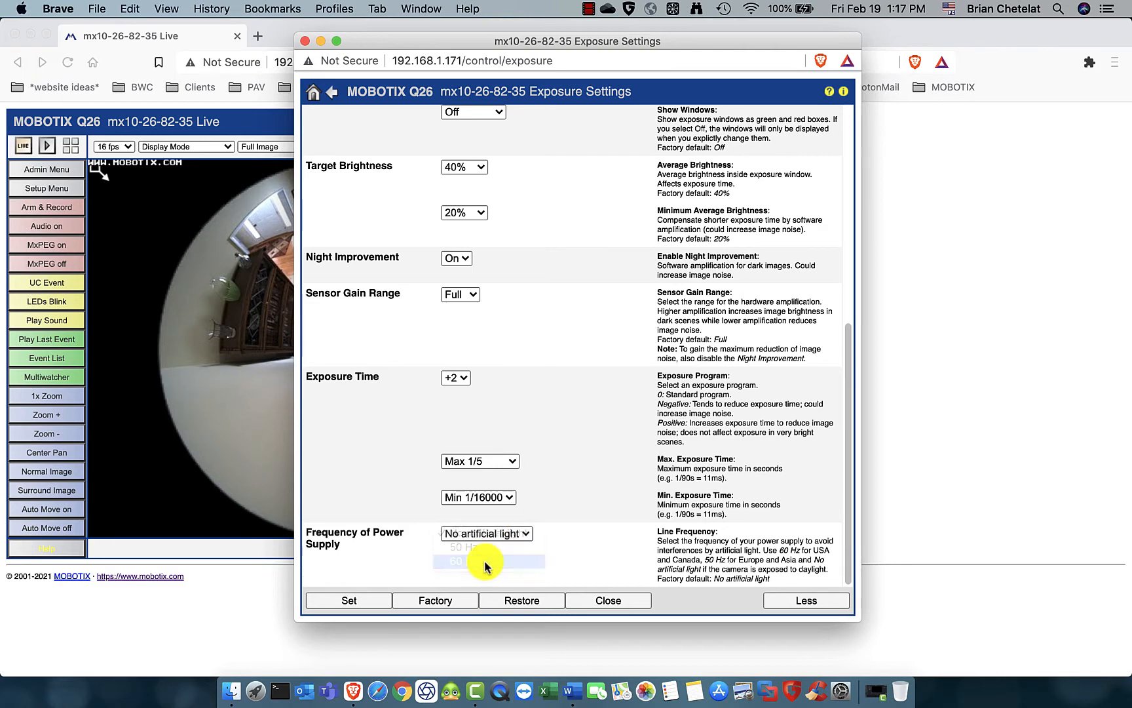
left_click(348, 601)
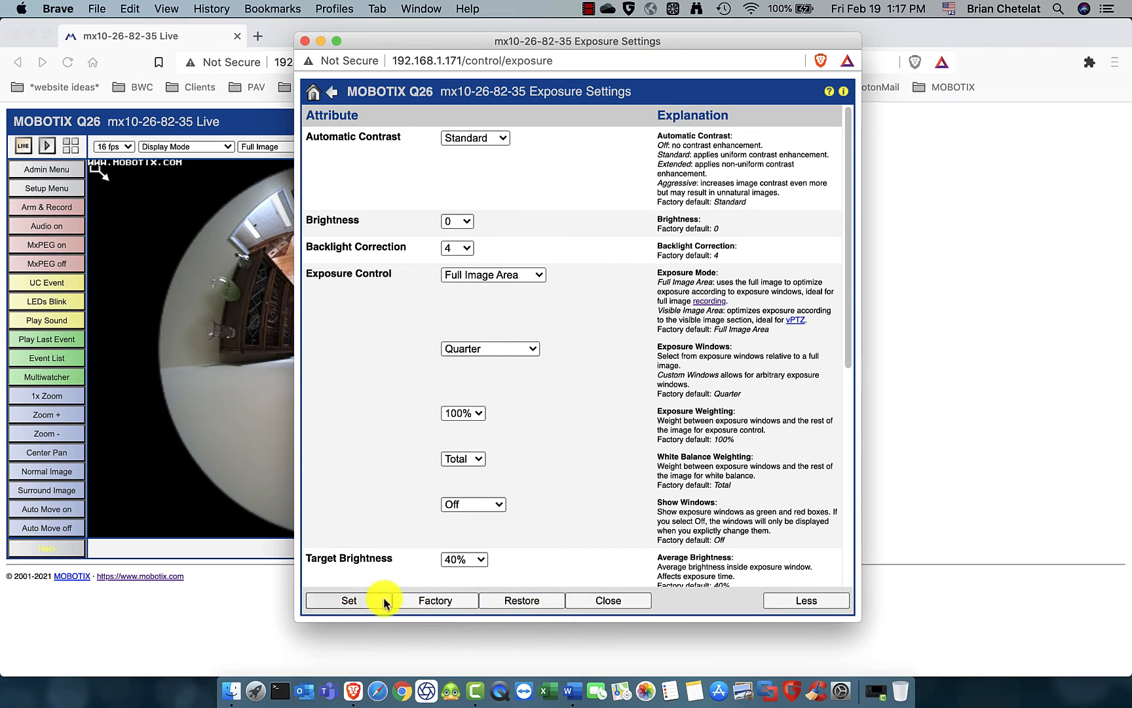
- Apply the exposure settings again and return to the Setup Overview
left_click(351, 601)
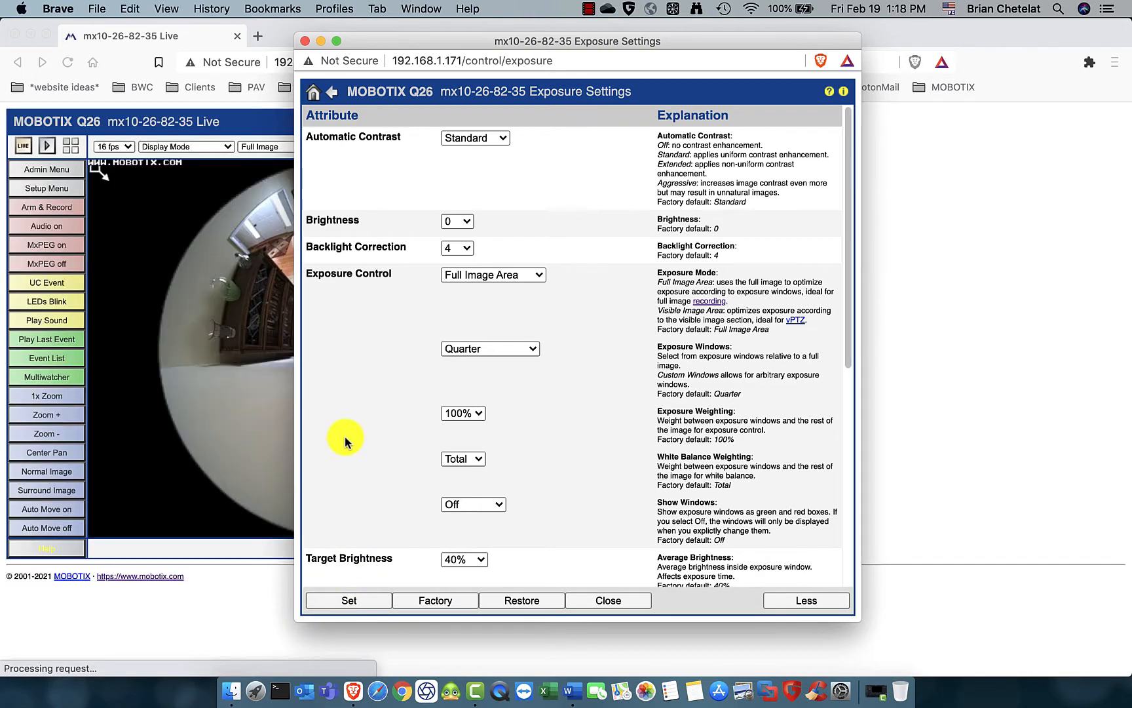
left_click(333, 96)
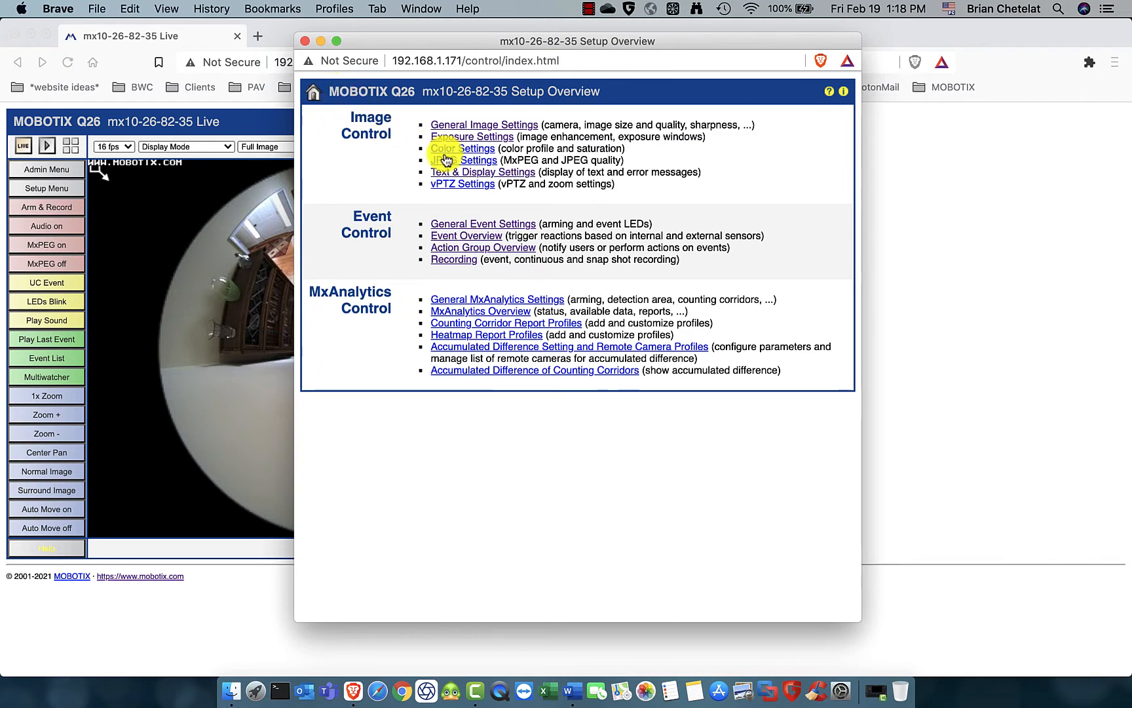
left_click(479, 174)
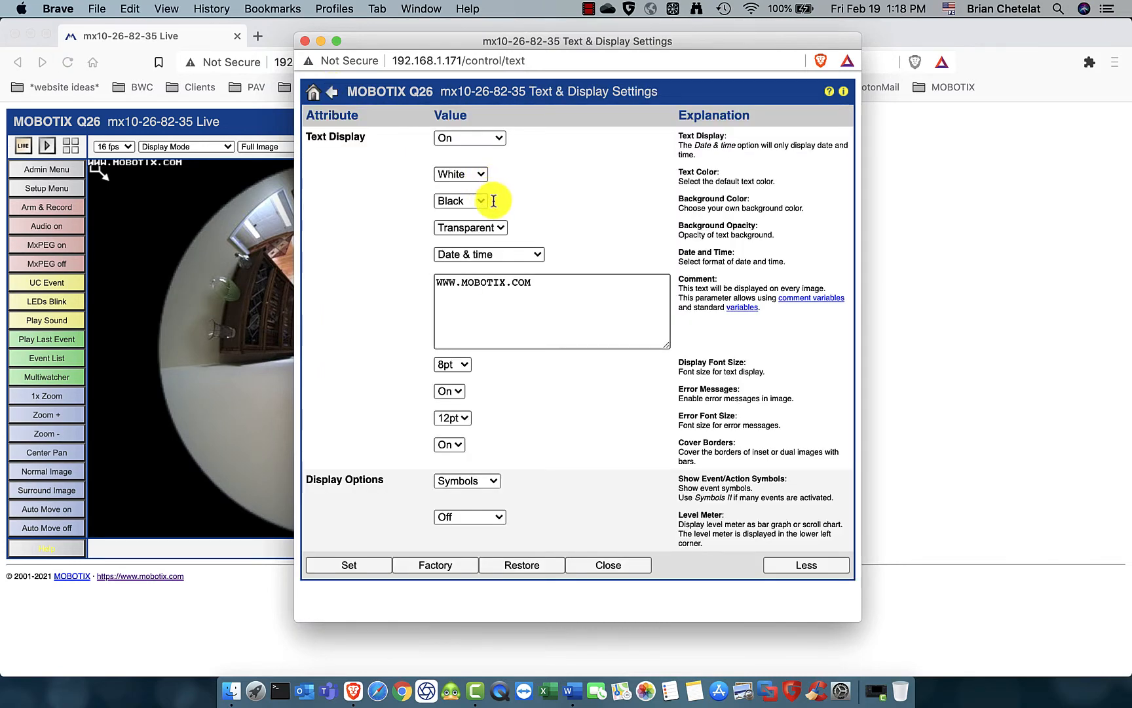
left_click_drag(541, 284, 395, 279)
key("BackSpace")
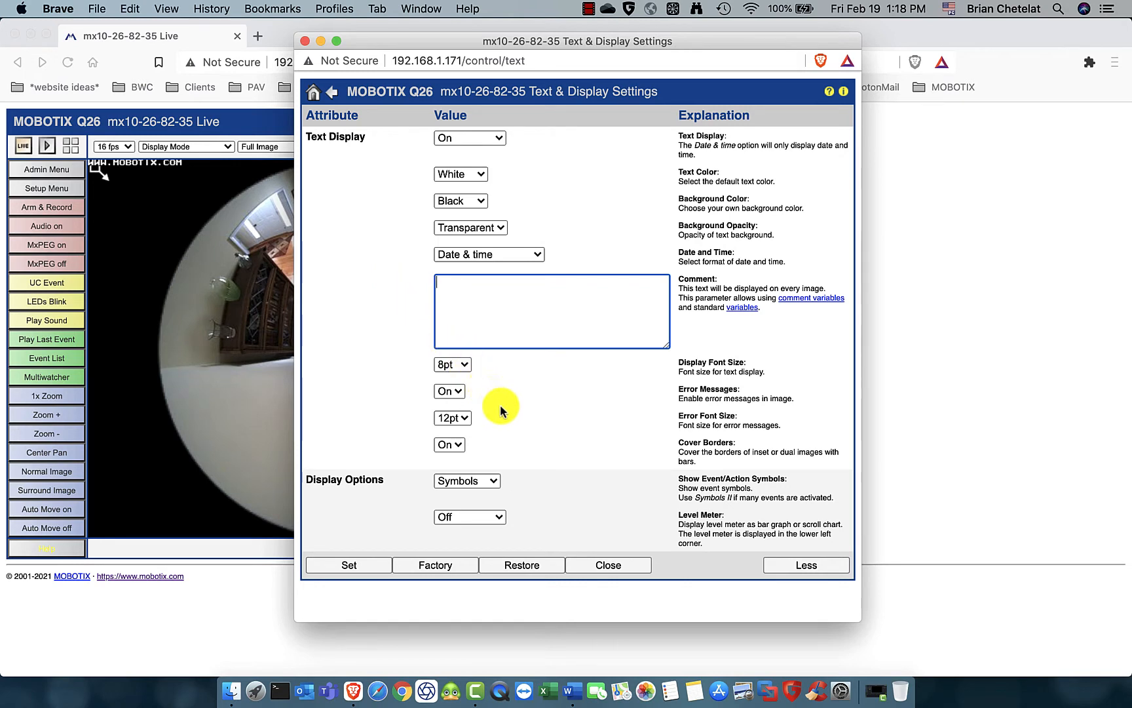
left_click(360, 568)
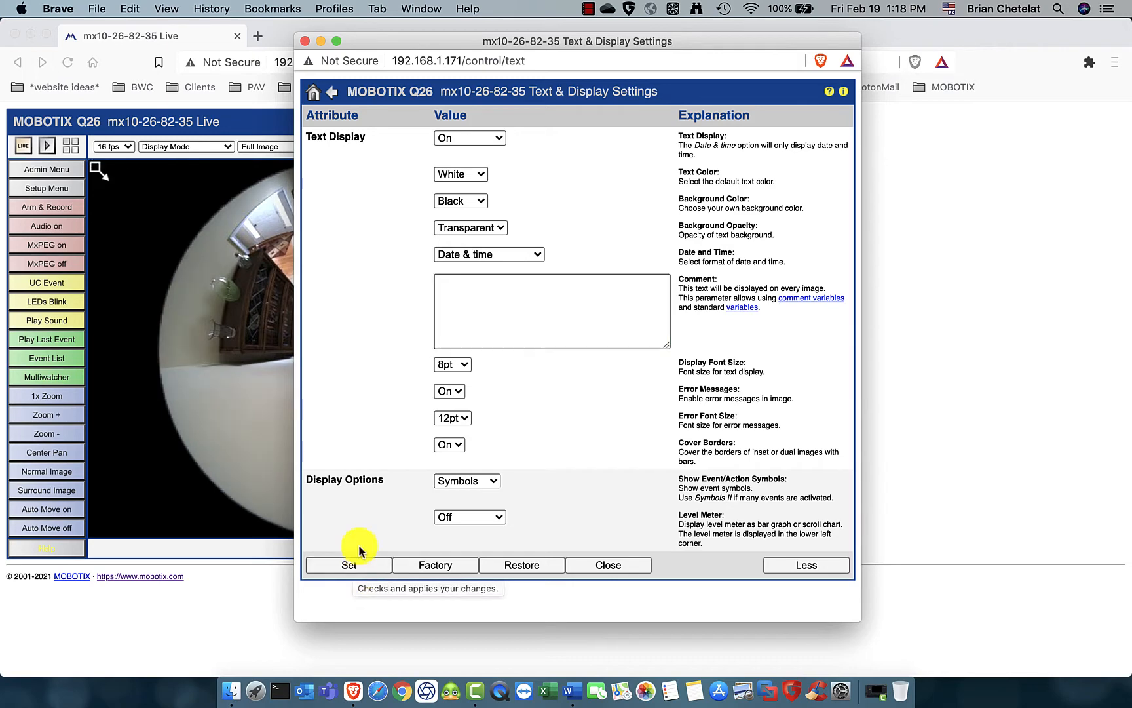
left_click(333, 93)
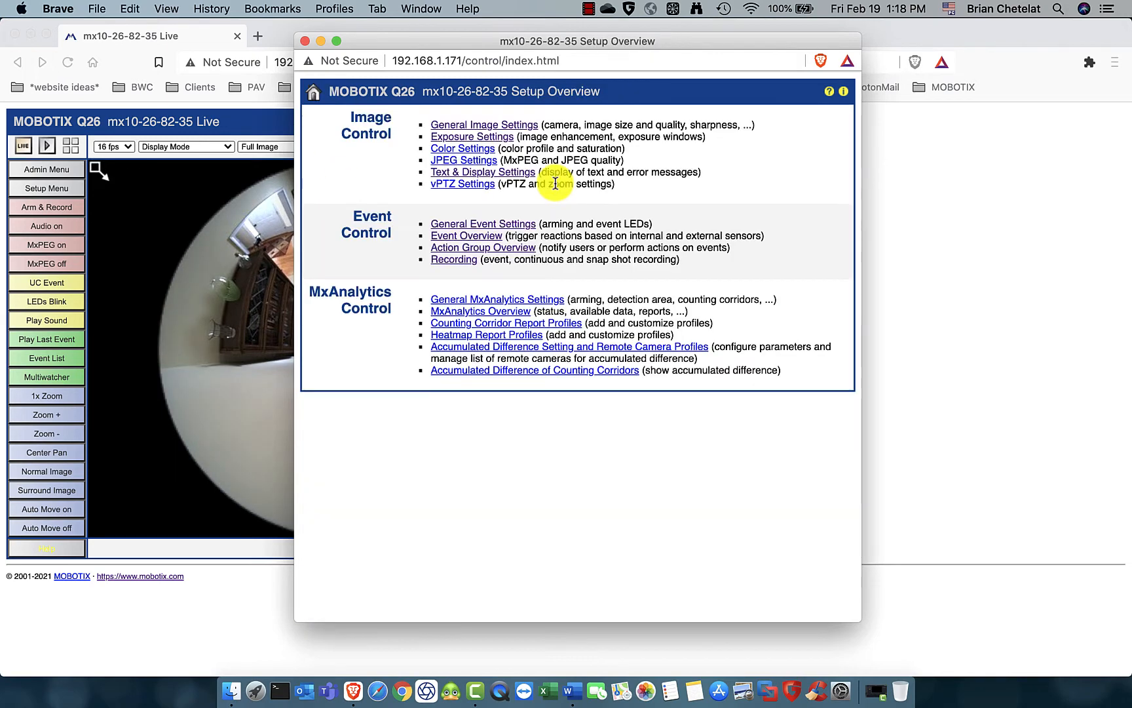
- Check the General Event Settings, reapply the General Image Settings and close them, storing the complete camera configuration permanently
left_click(473, 225)
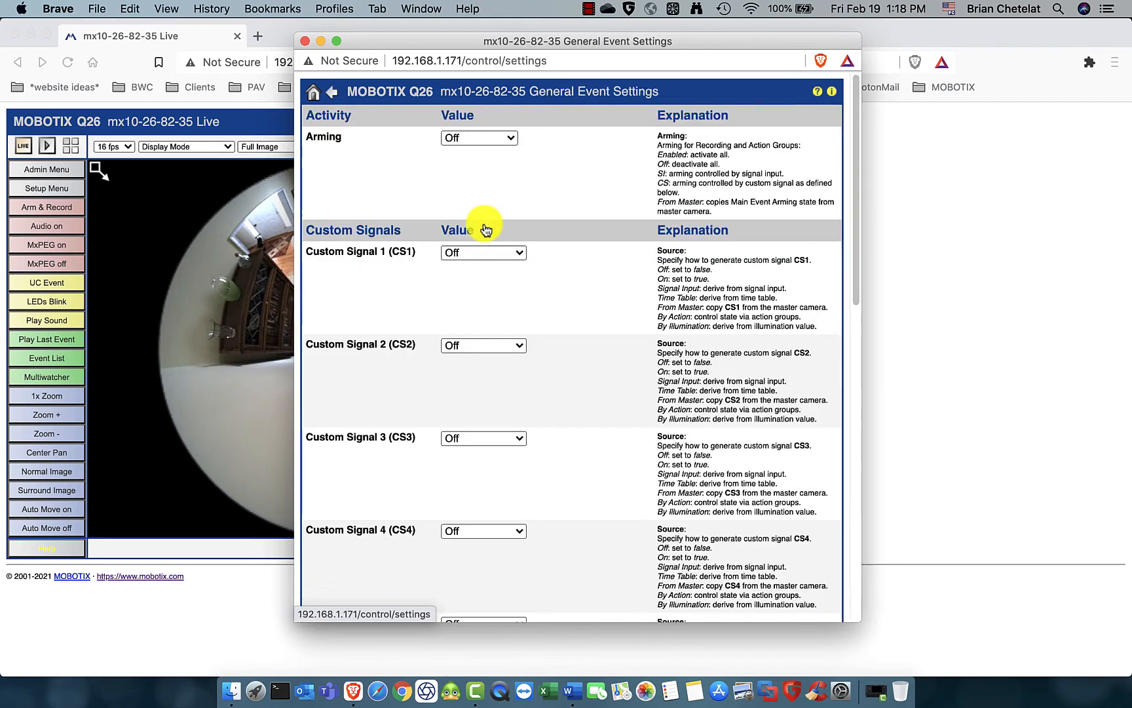
left_click(333, 97)
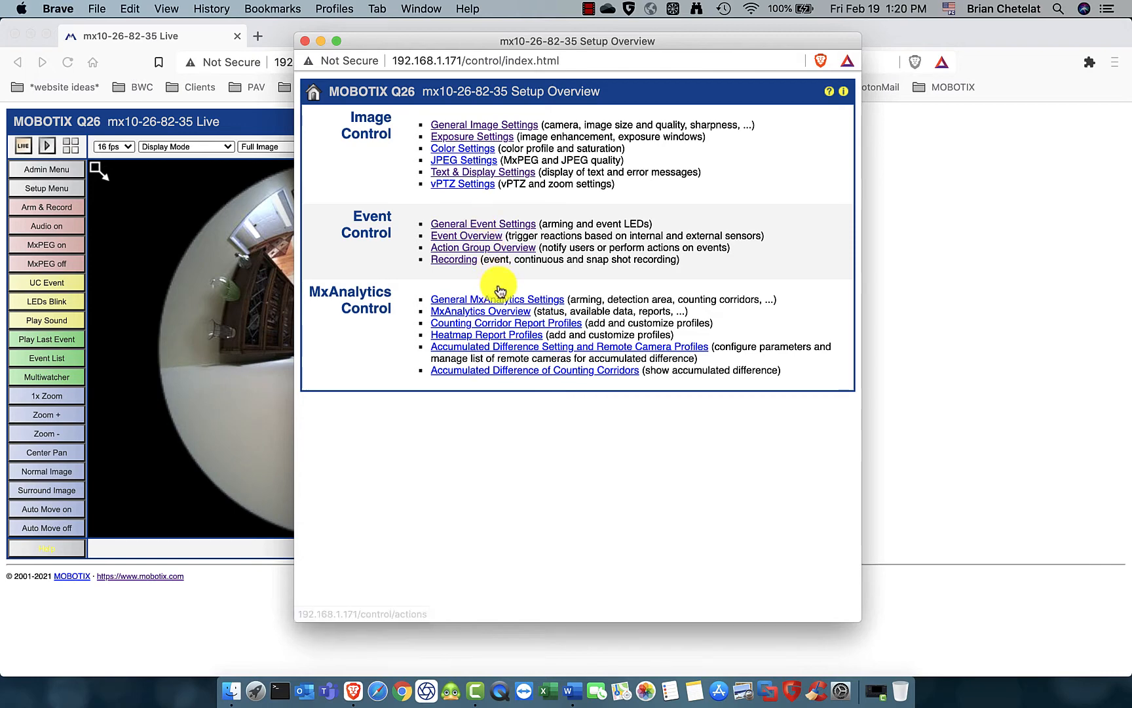
left_click(481, 125)
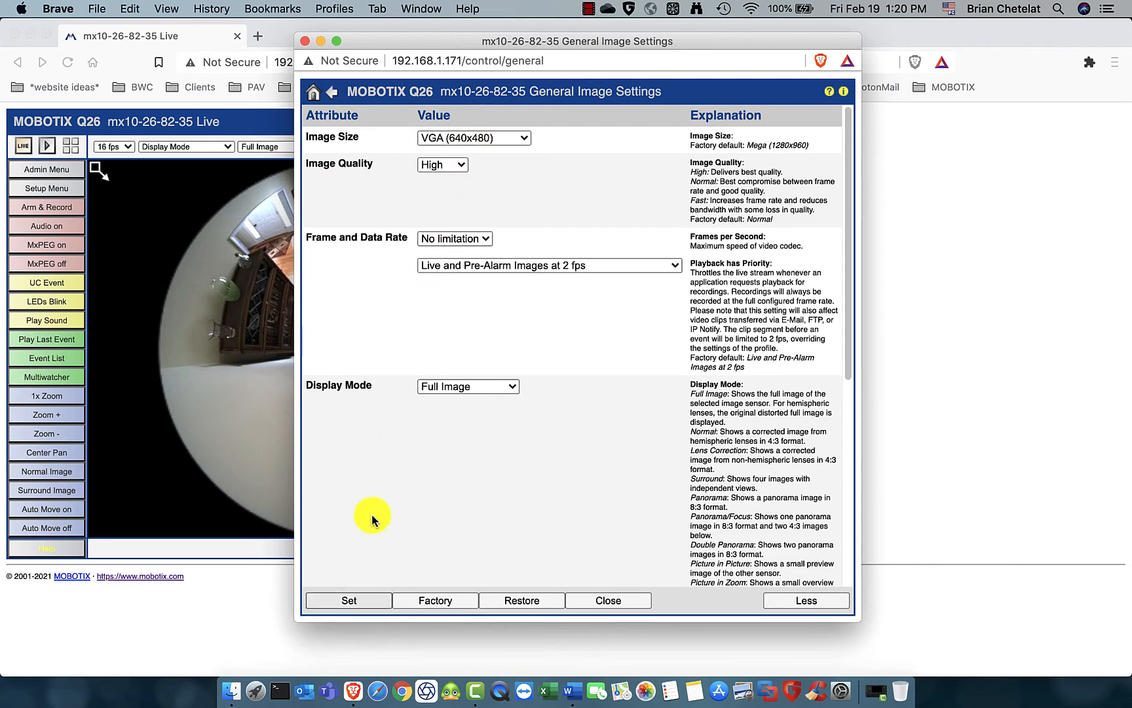
left_click(348, 599)
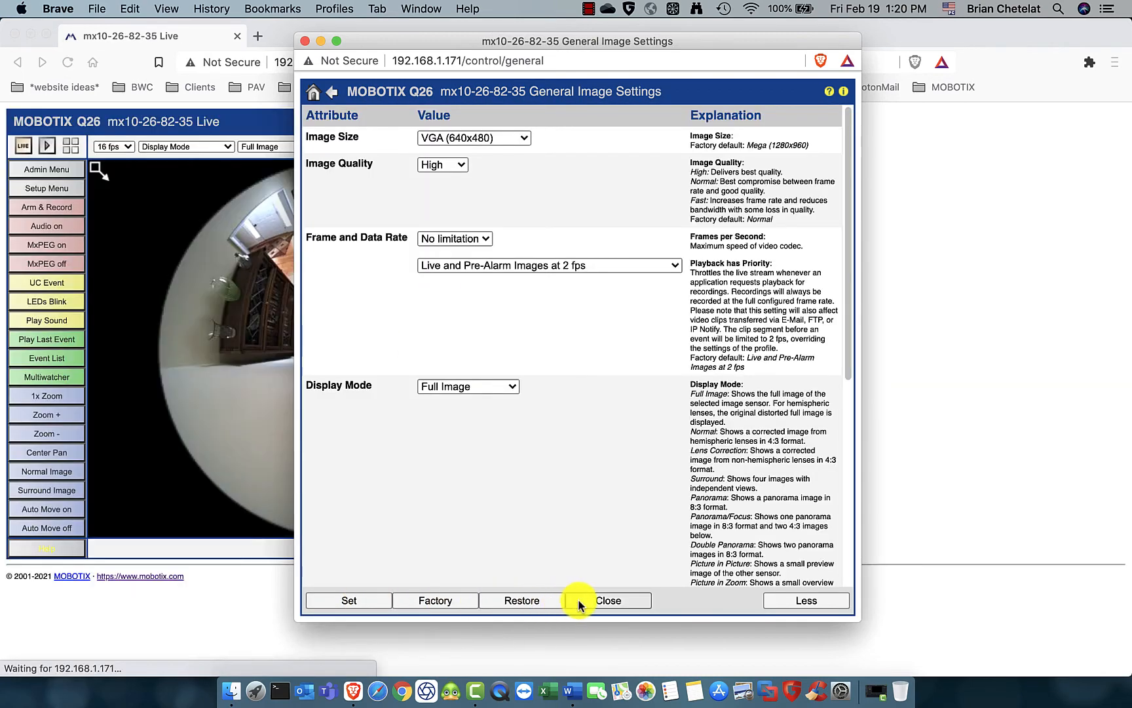
left_click(607, 600)
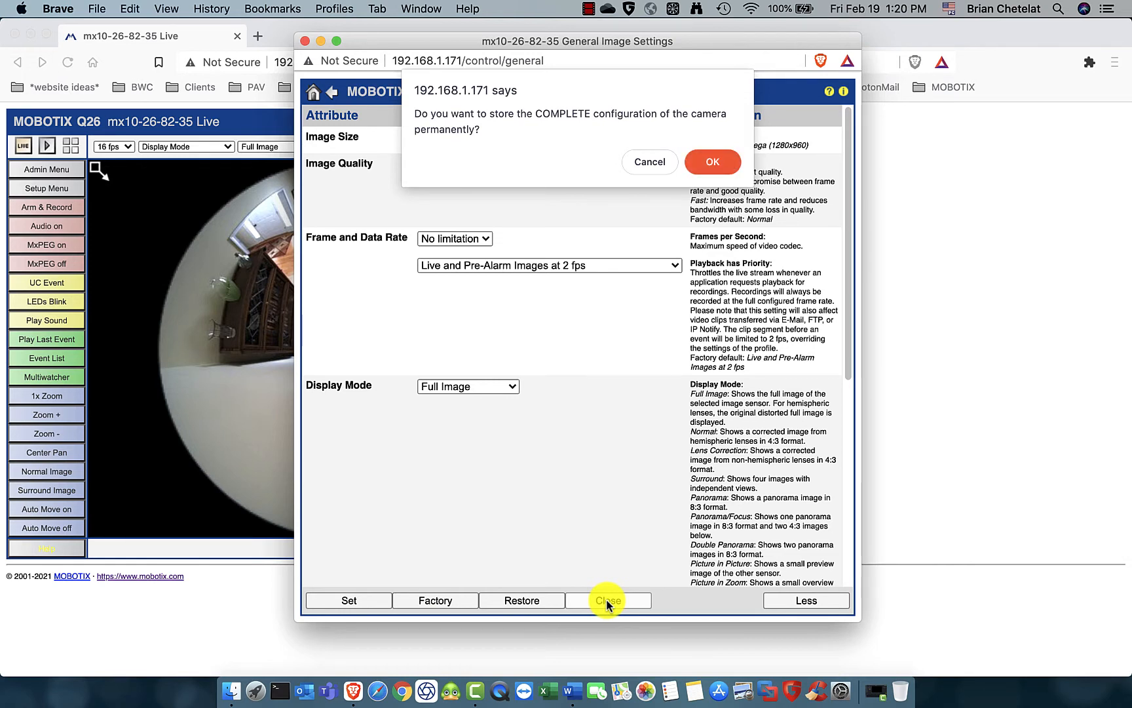
left_click(713, 162)
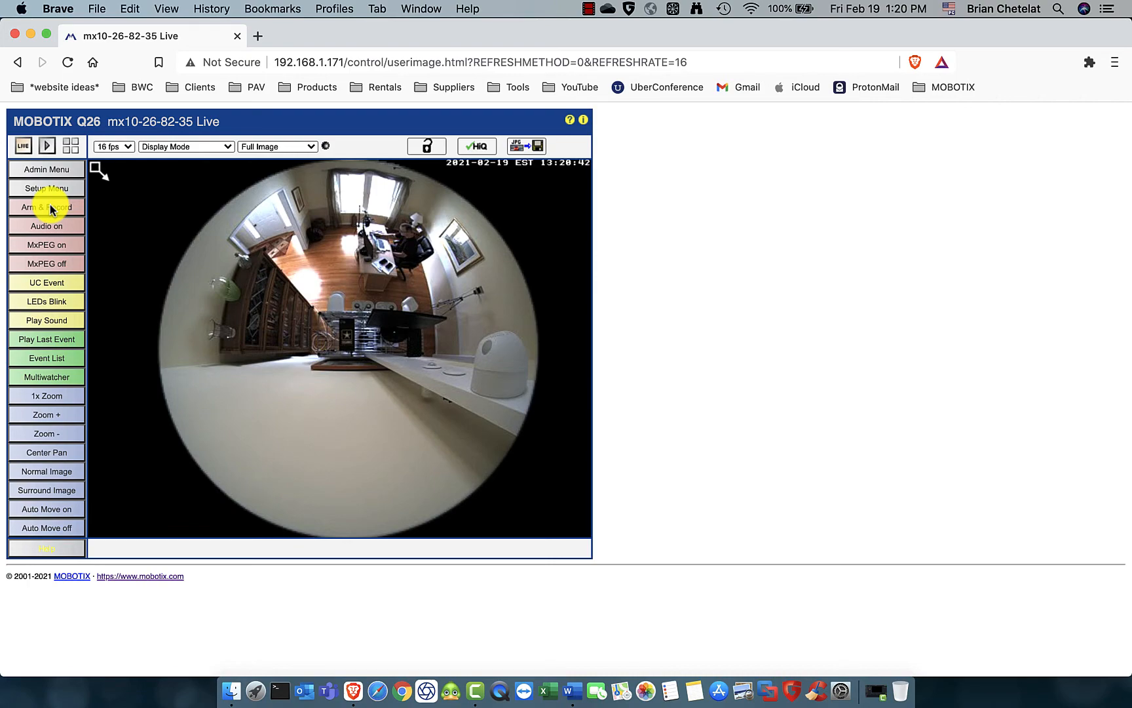
- From the Administration Overview, open Storage on External File Server / Flash Device and show its additional options
left_click(46, 170)
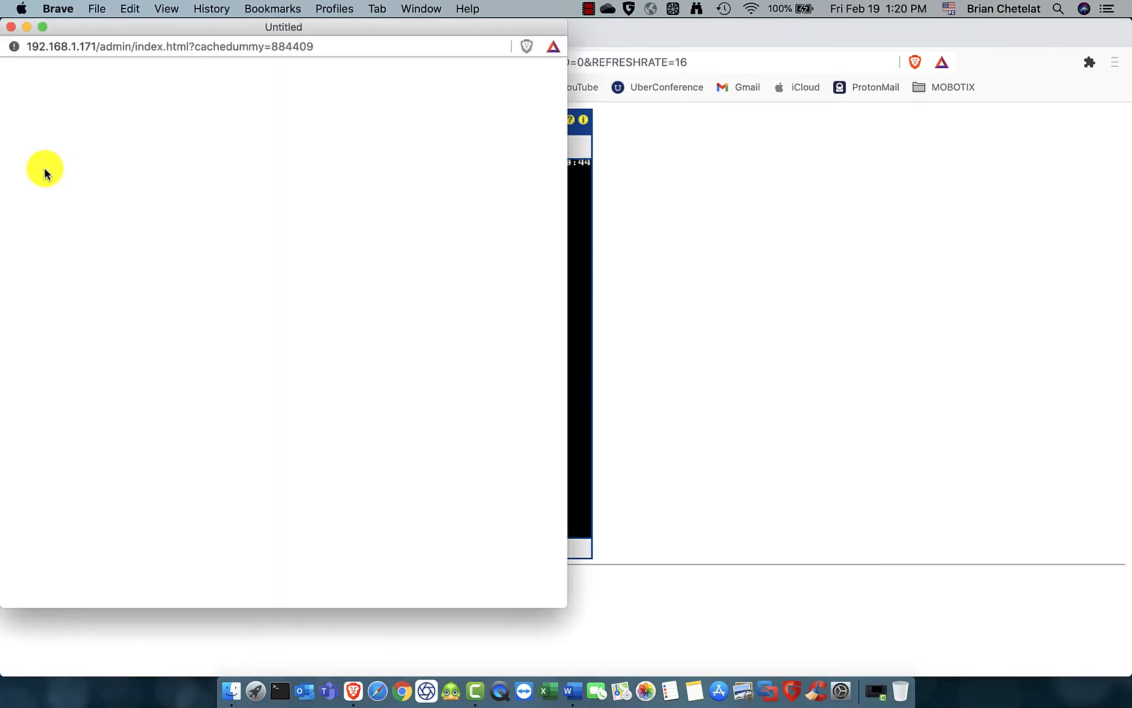
left_click_drag(76, 27, 436, 49)
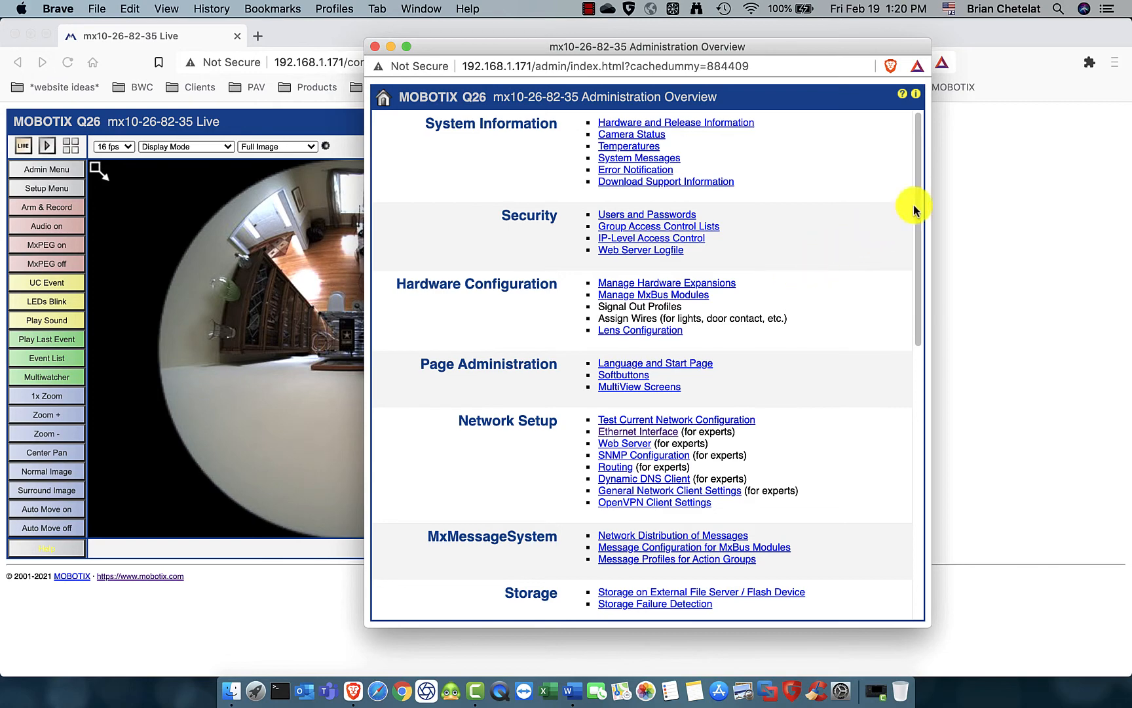
left_click_drag(915, 204, 913, 315)
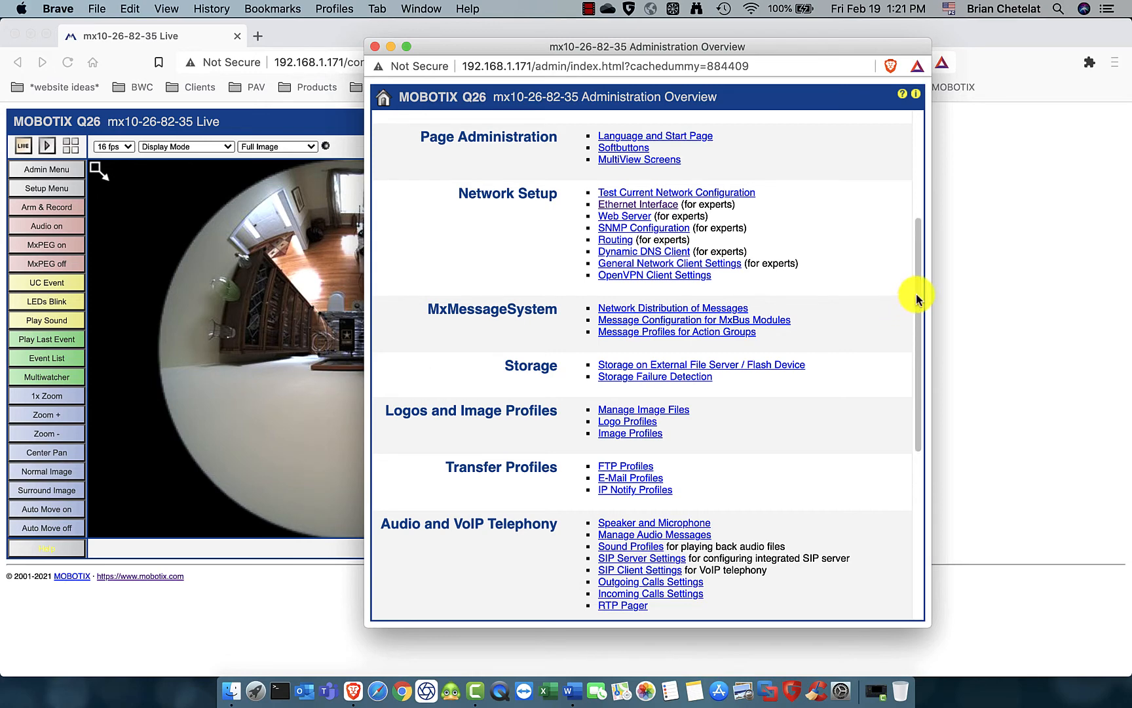
left_click_drag(916, 298, 918, 349)
left_click(723, 258)
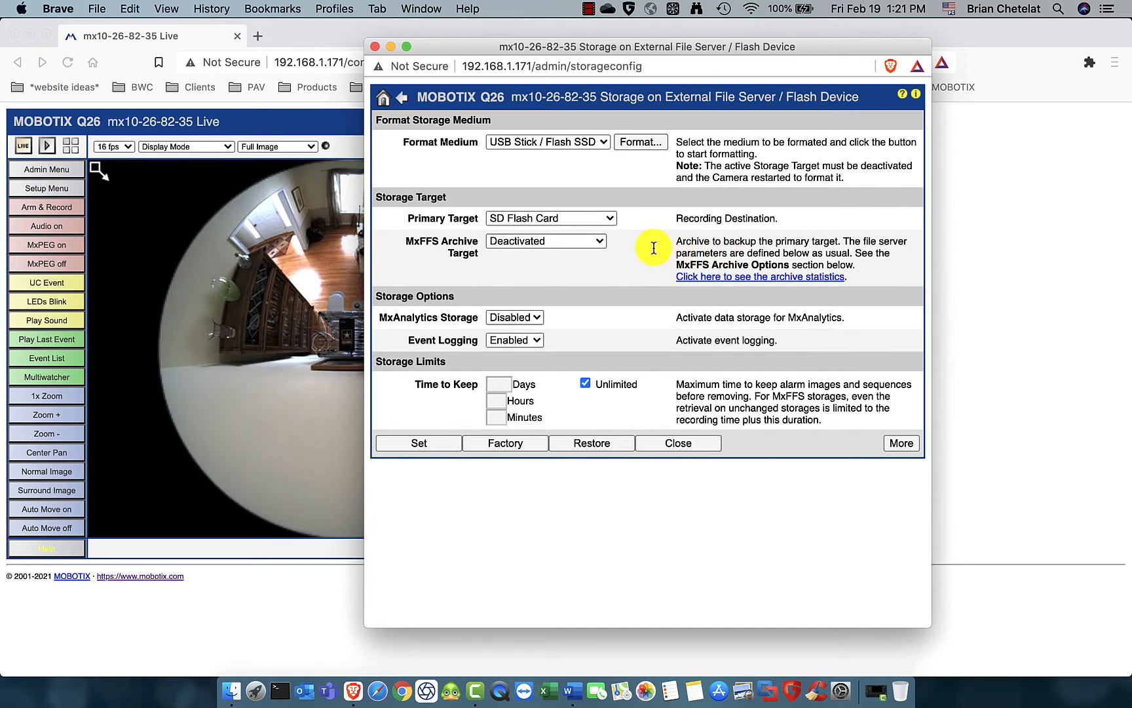
left_click(901, 443)
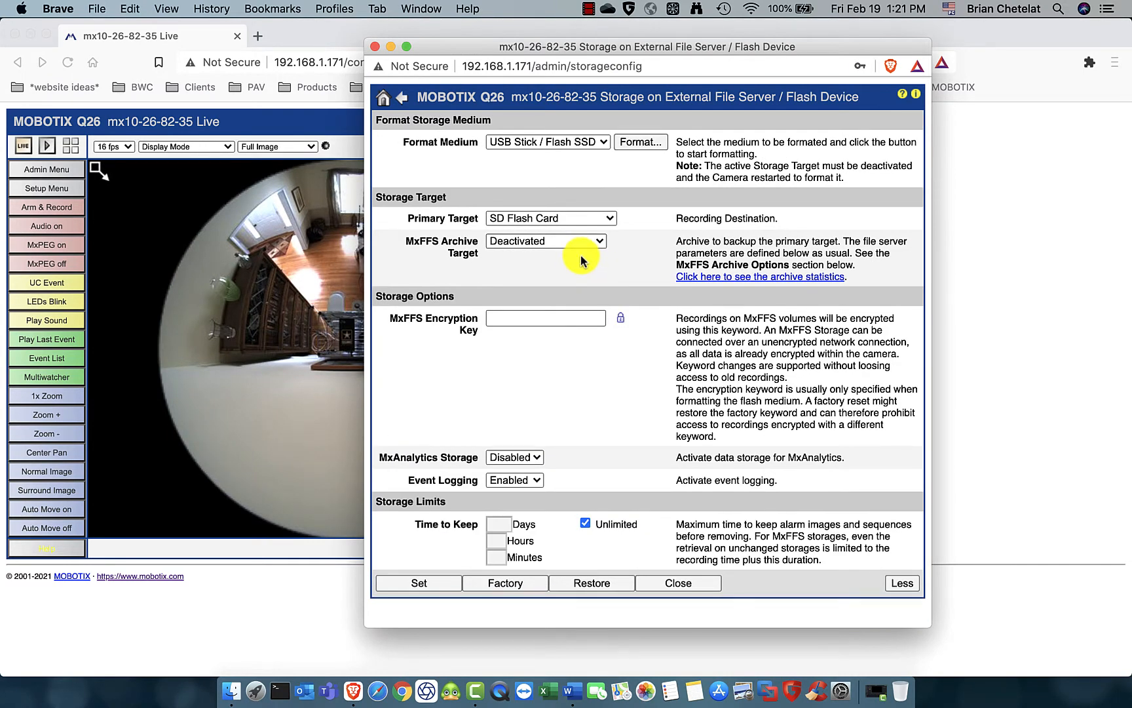
- Switch the Primary Target to SMB/CIFS File Server to examine its options, and return to the Administration Overview without applying
left_click(610, 215)
key("Up")
key("Up")
key("Up")
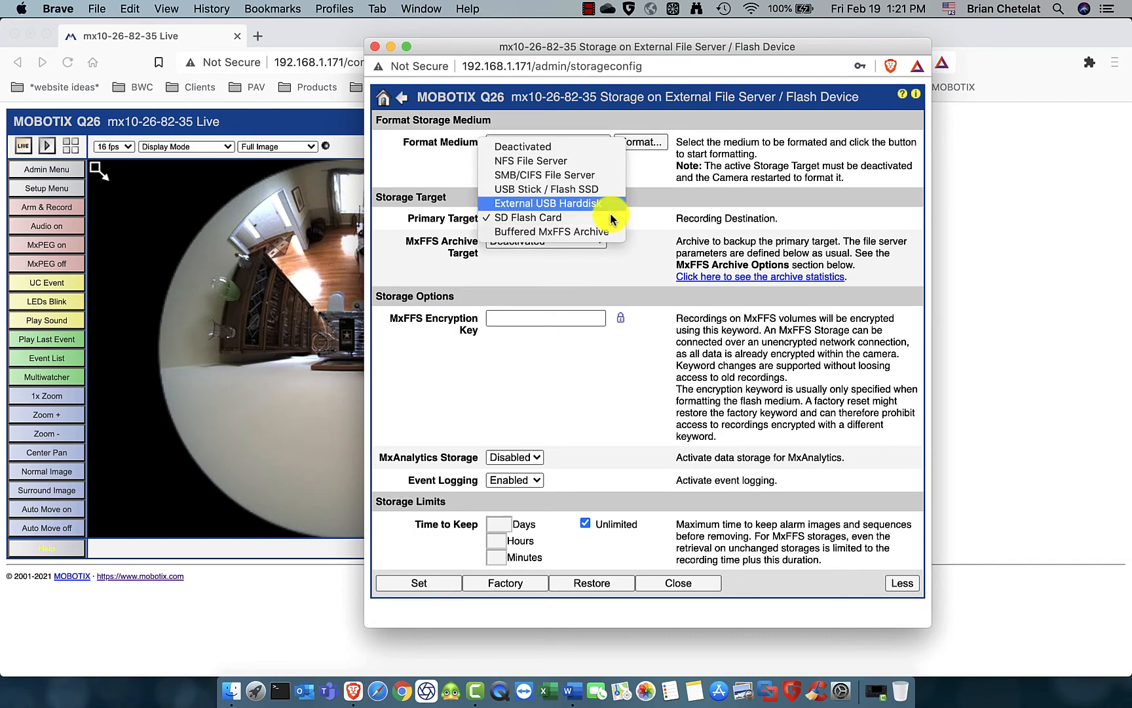
left_click(562, 175)
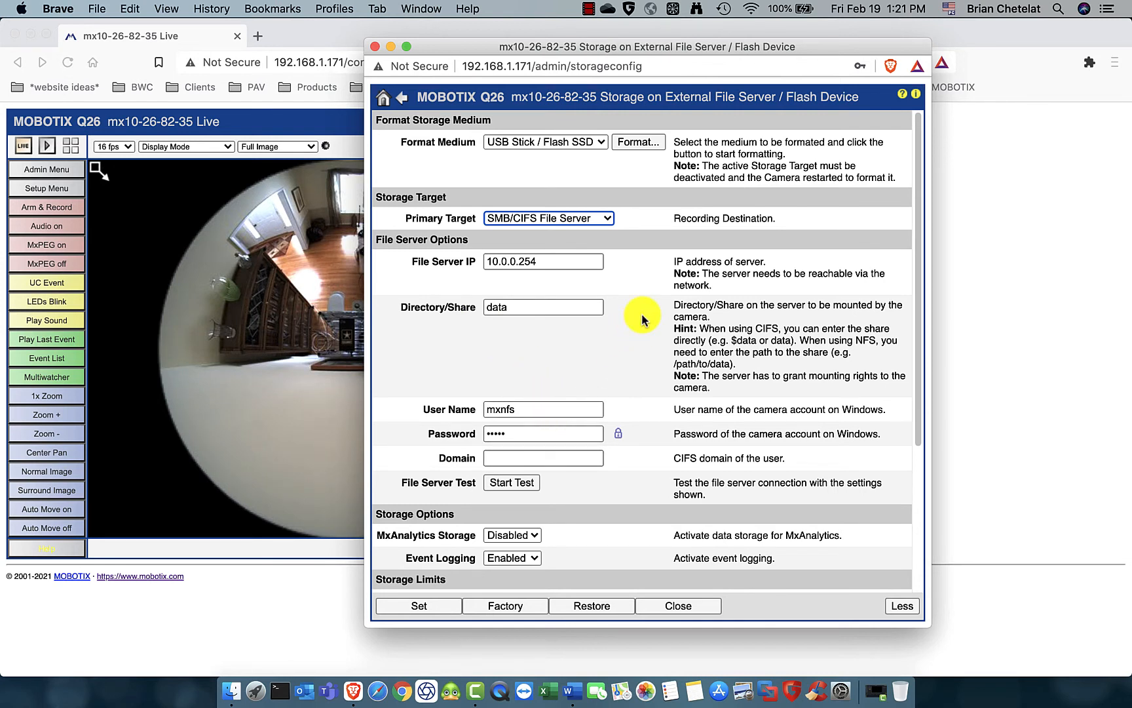
left_click(403, 103)
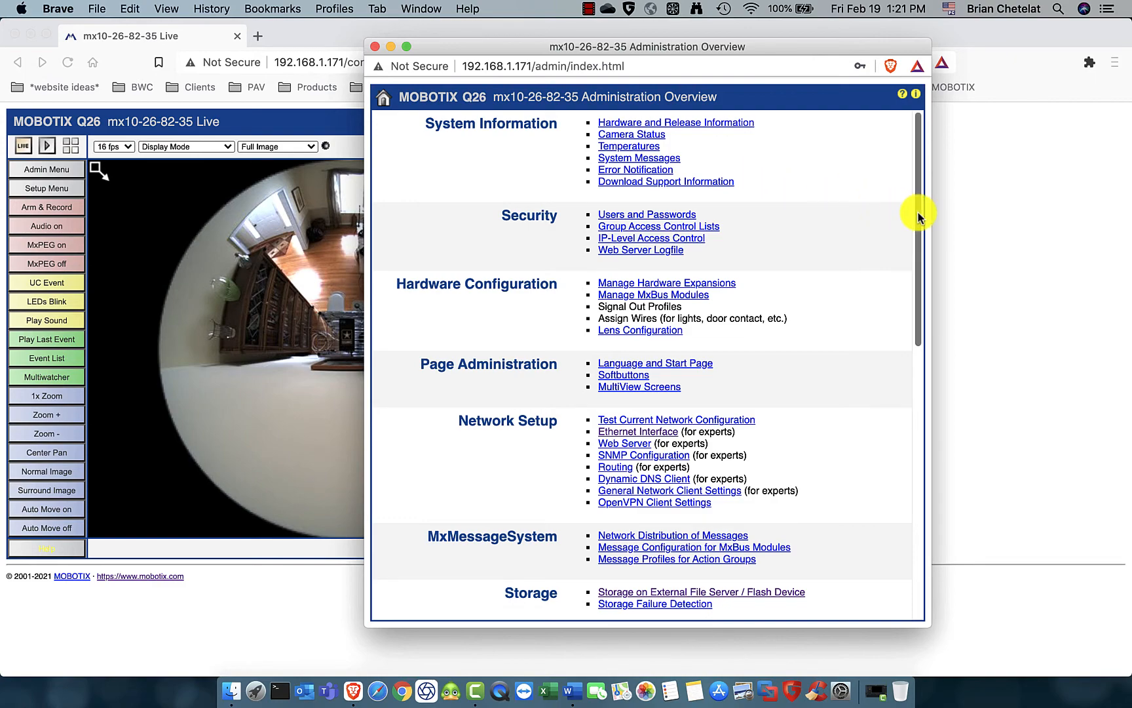
- Open the camera's Time & Date settings and set the Time Servers protocol to NTP
left_click_drag(917, 215, 907, 422)
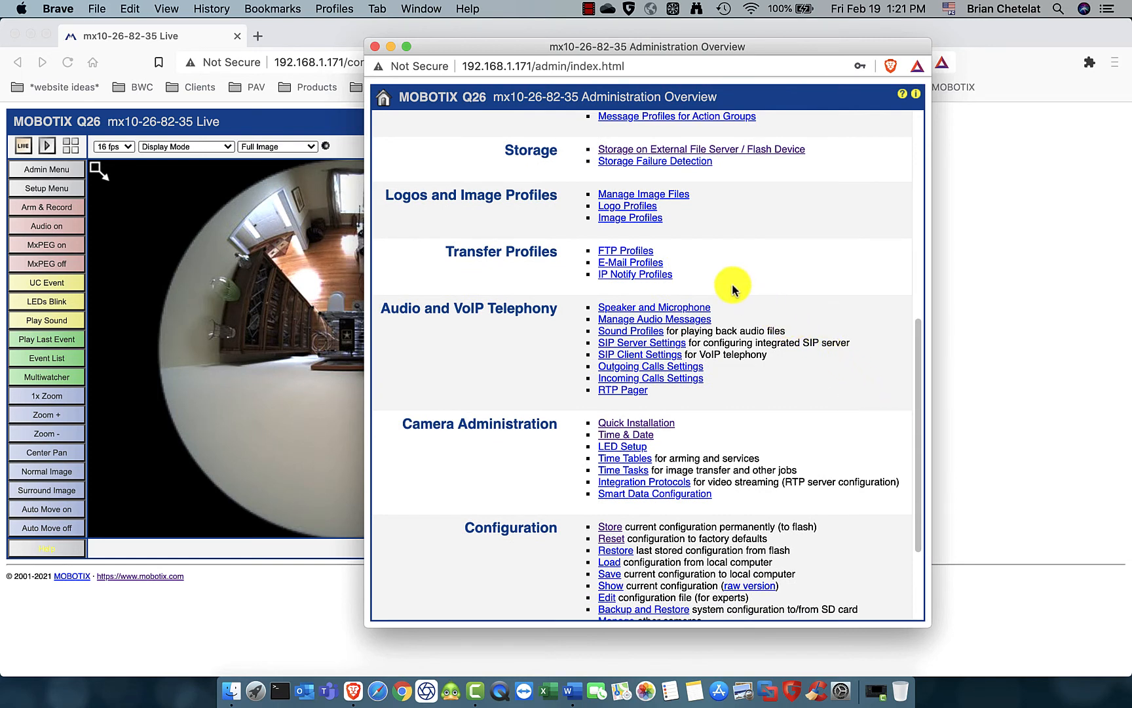
left_click_drag(917, 385, 917, 425)
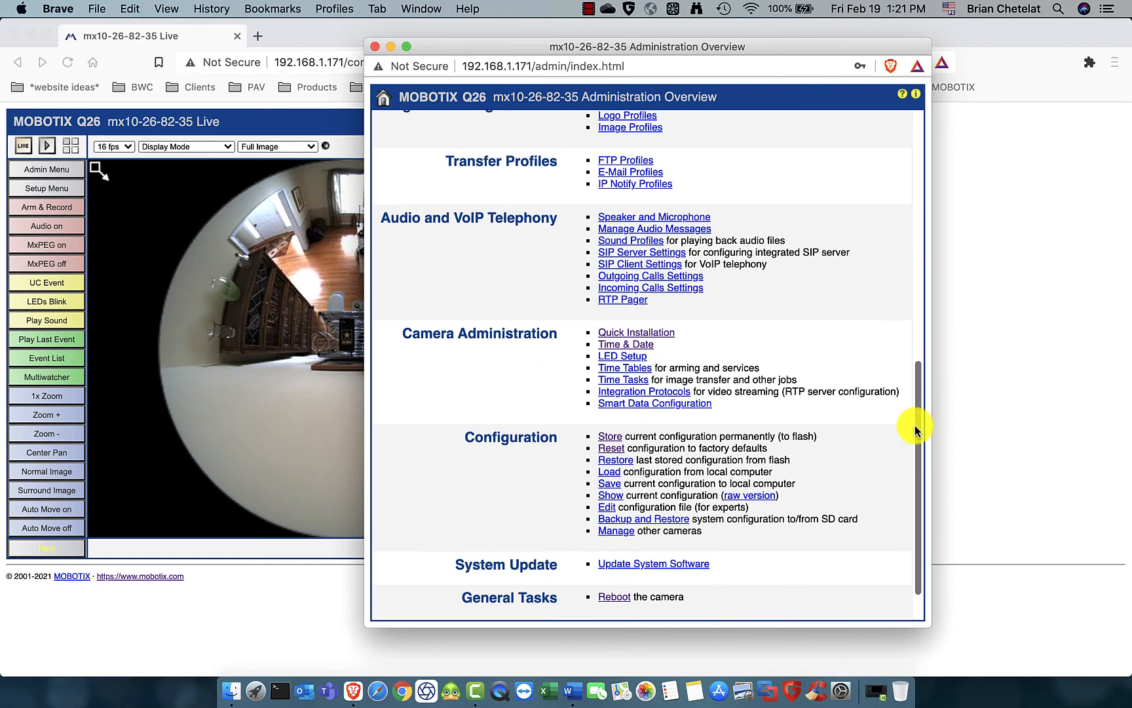
left_click(639, 345)
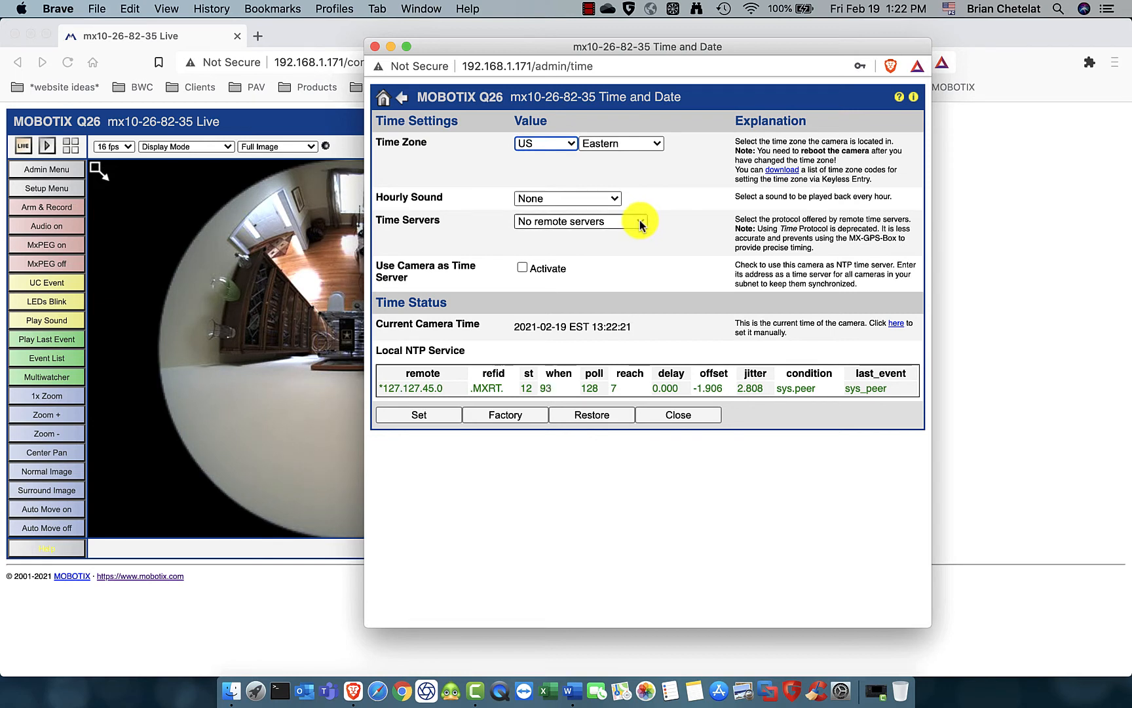
left_click(640, 224)
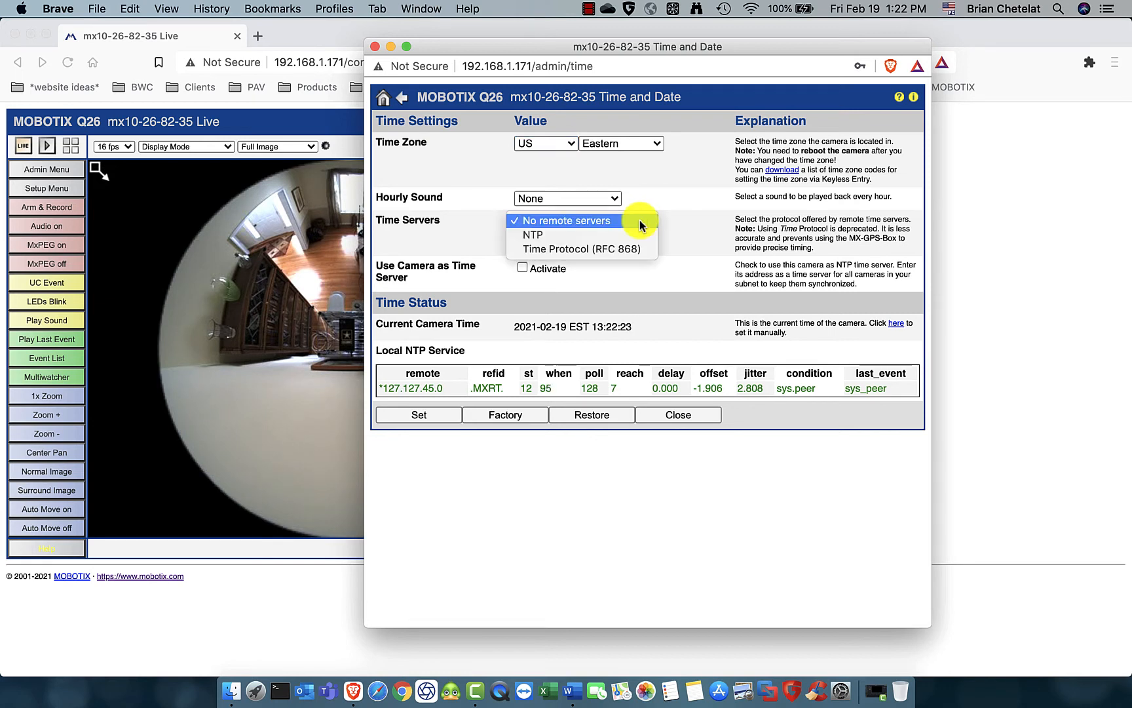
key("Down")
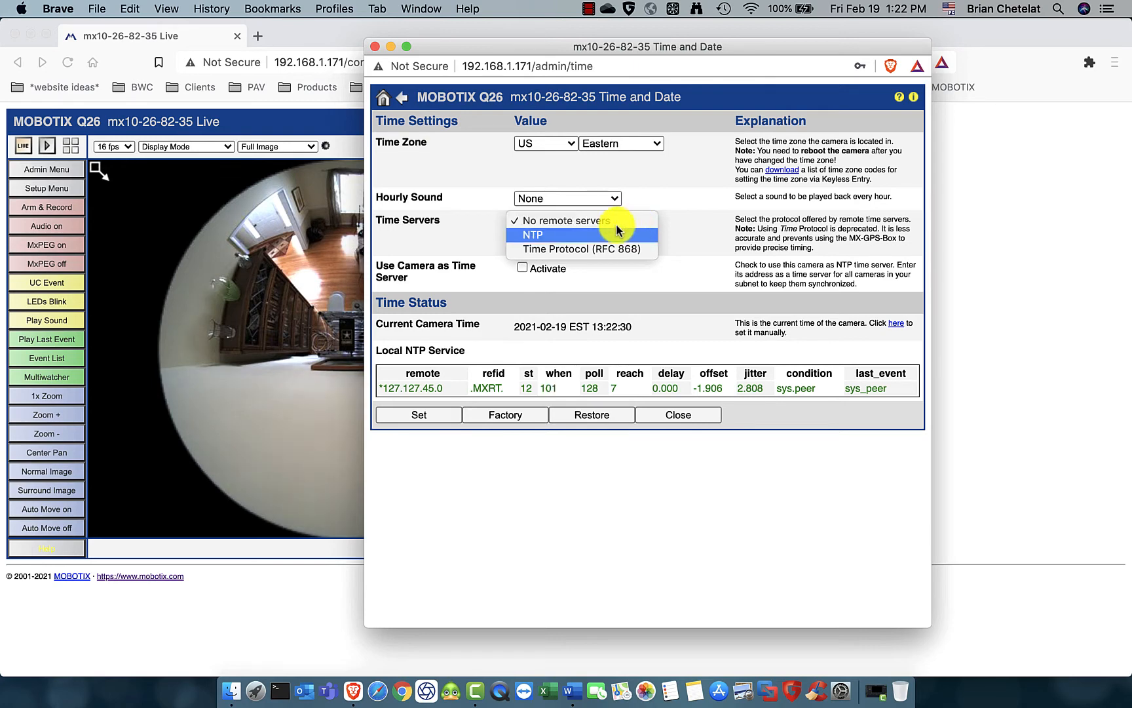
left_click(567, 236)
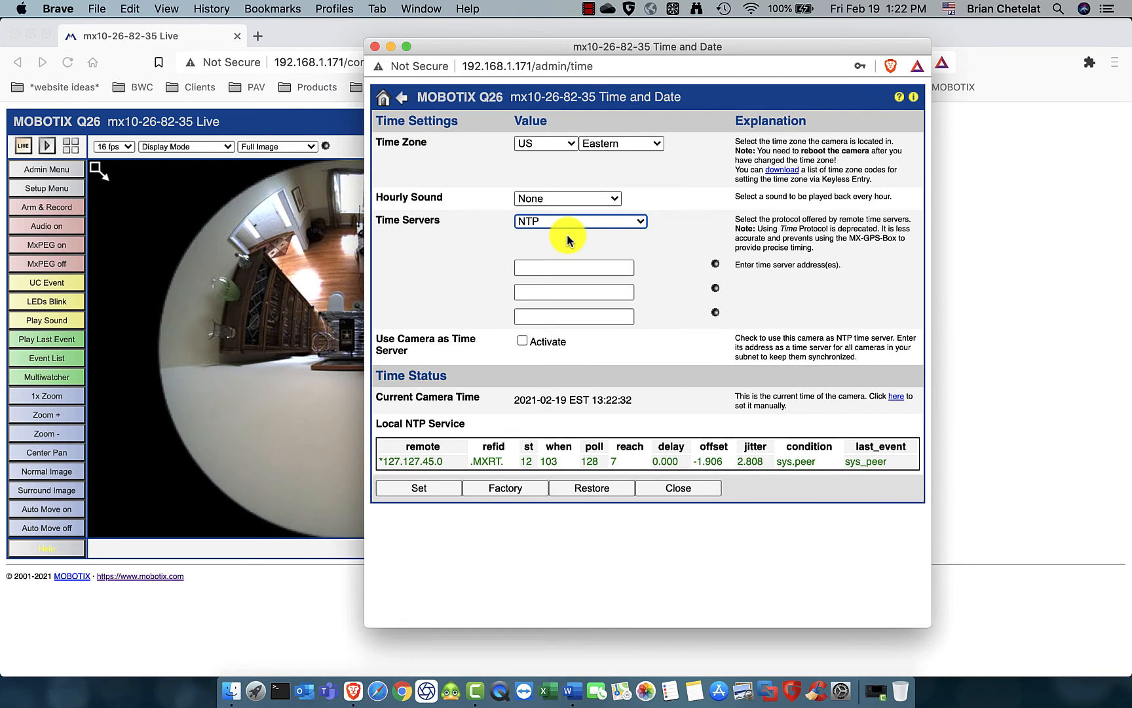
- Enter pool.ntp.org and time.nist.gov as the time server addresses, apply the settings and return to the Administration Overview
left_click(563, 267)
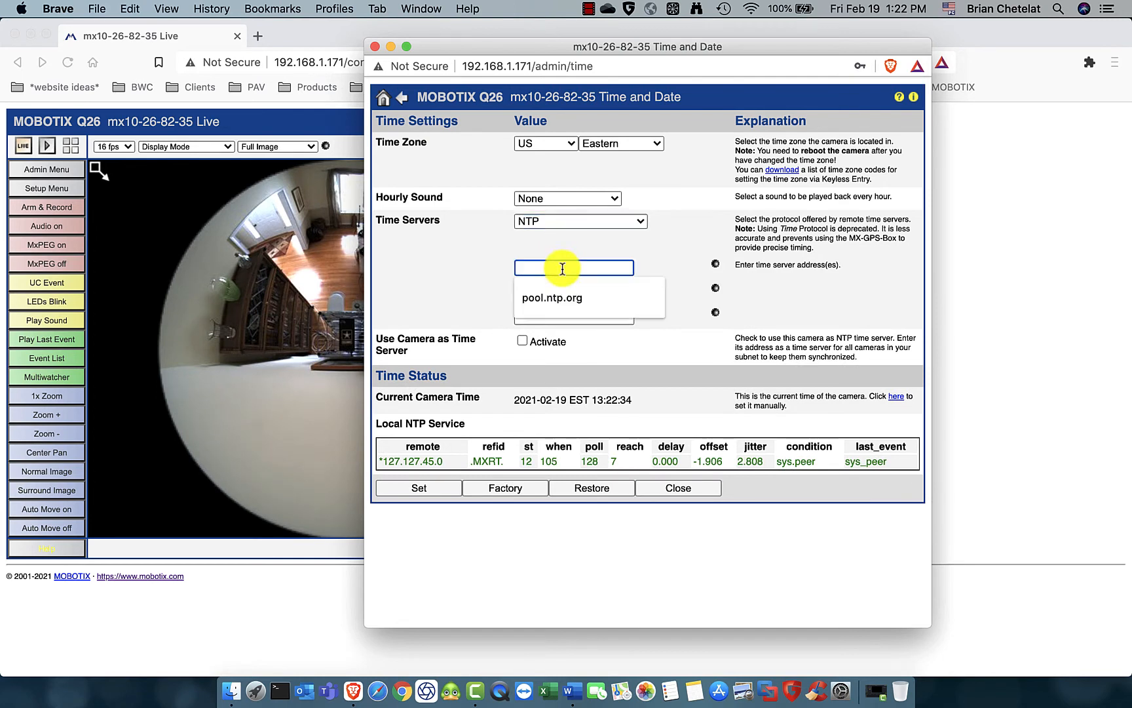
key("Down")
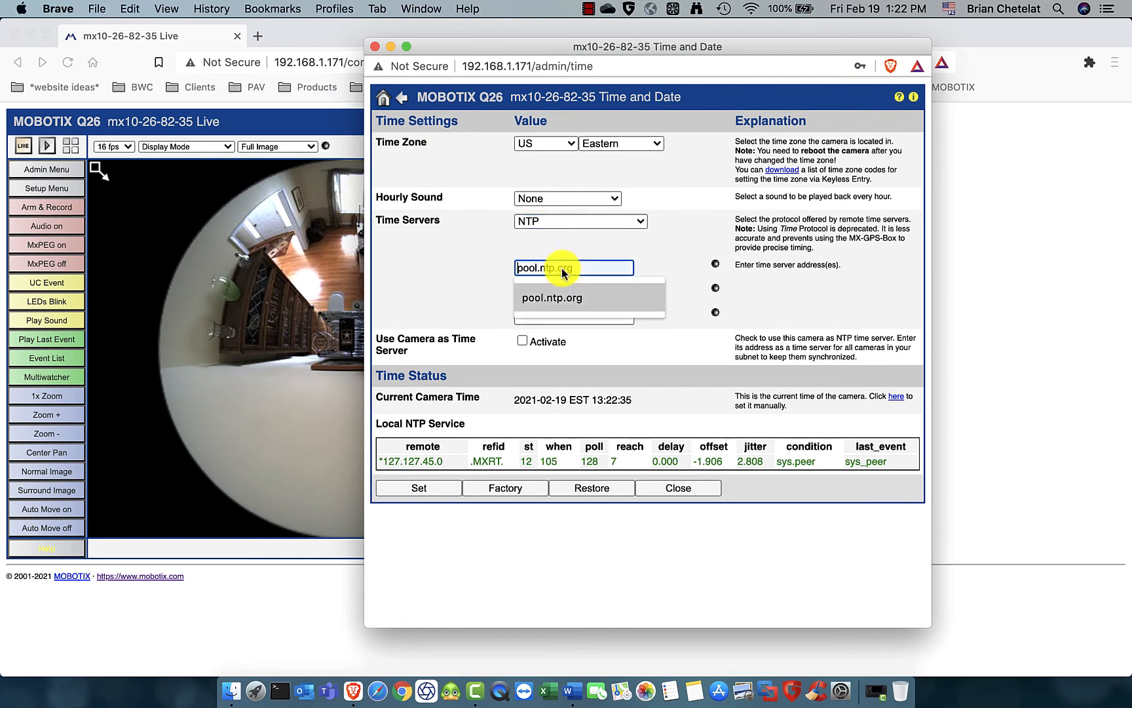
left_click(578, 299)
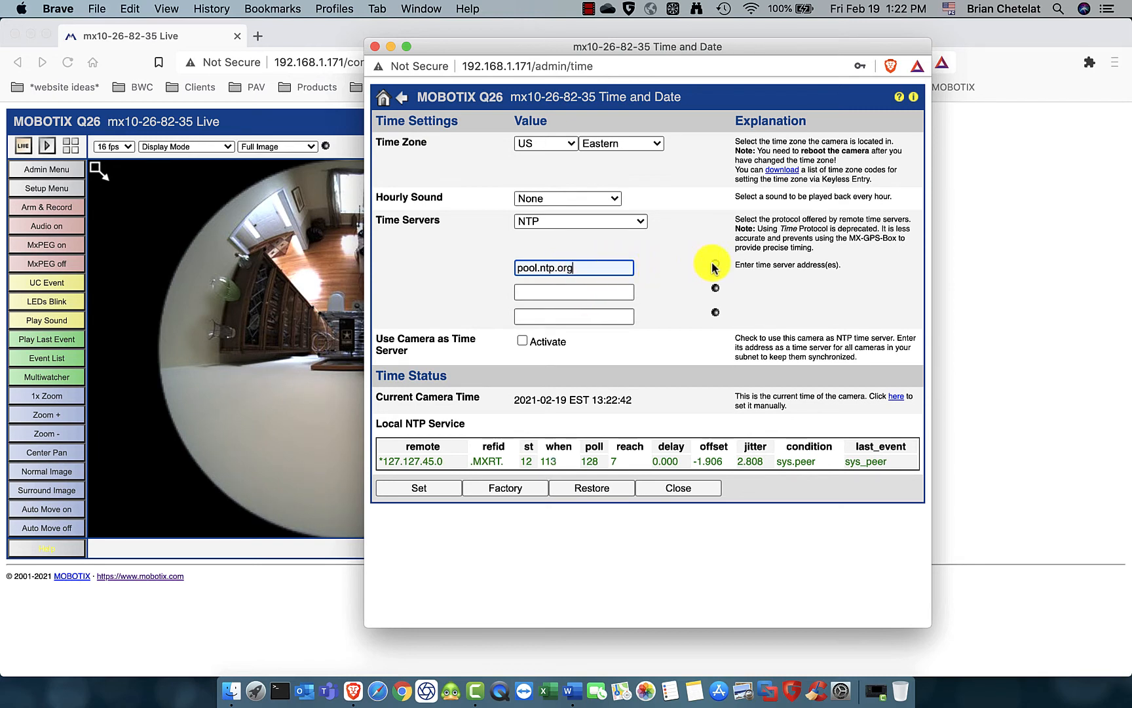
left_click(597, 291)
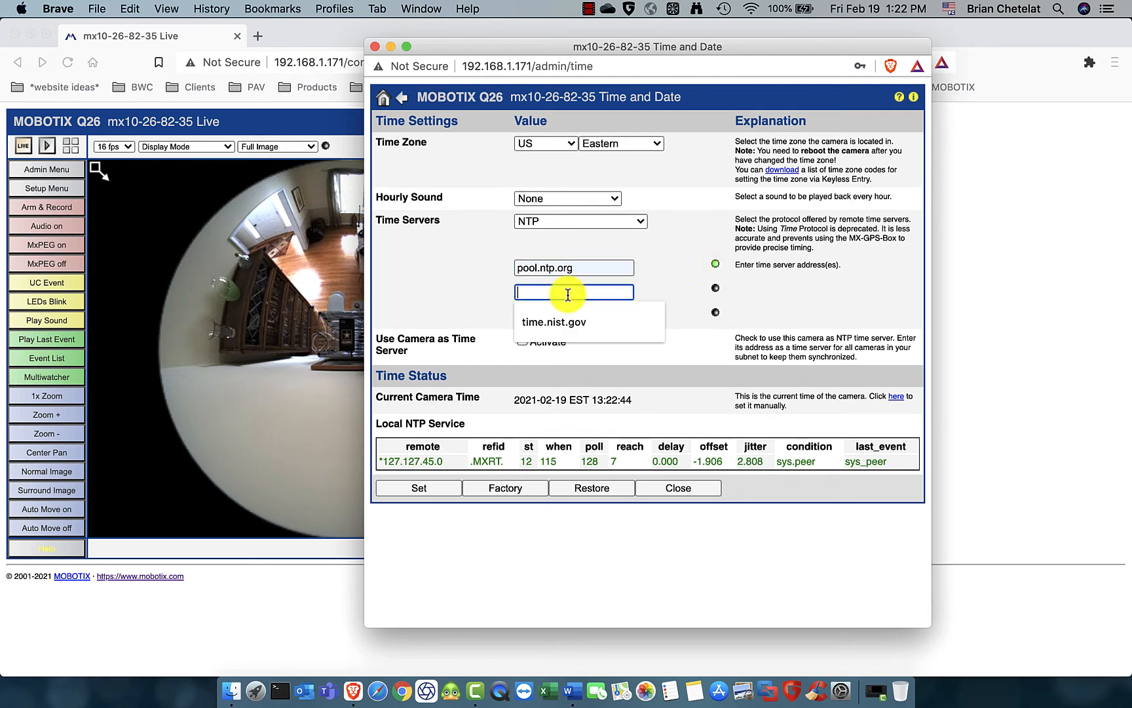
type("time.nist.gov")
left_click(566, 321)
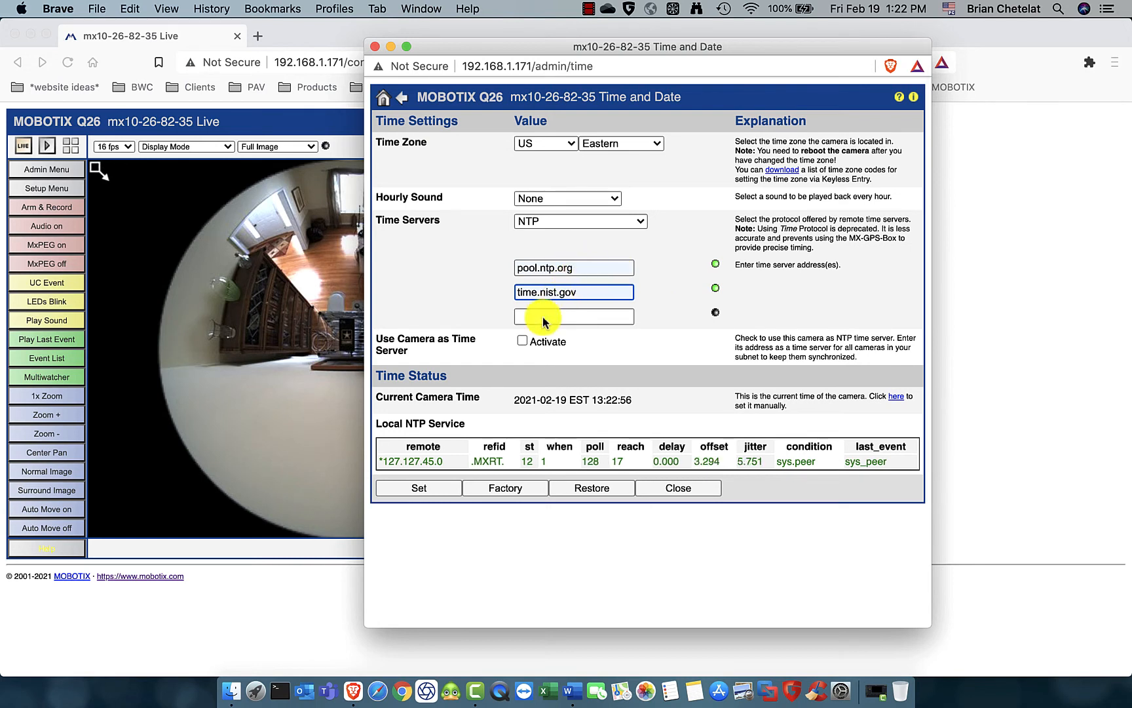
left_click(422, 487)
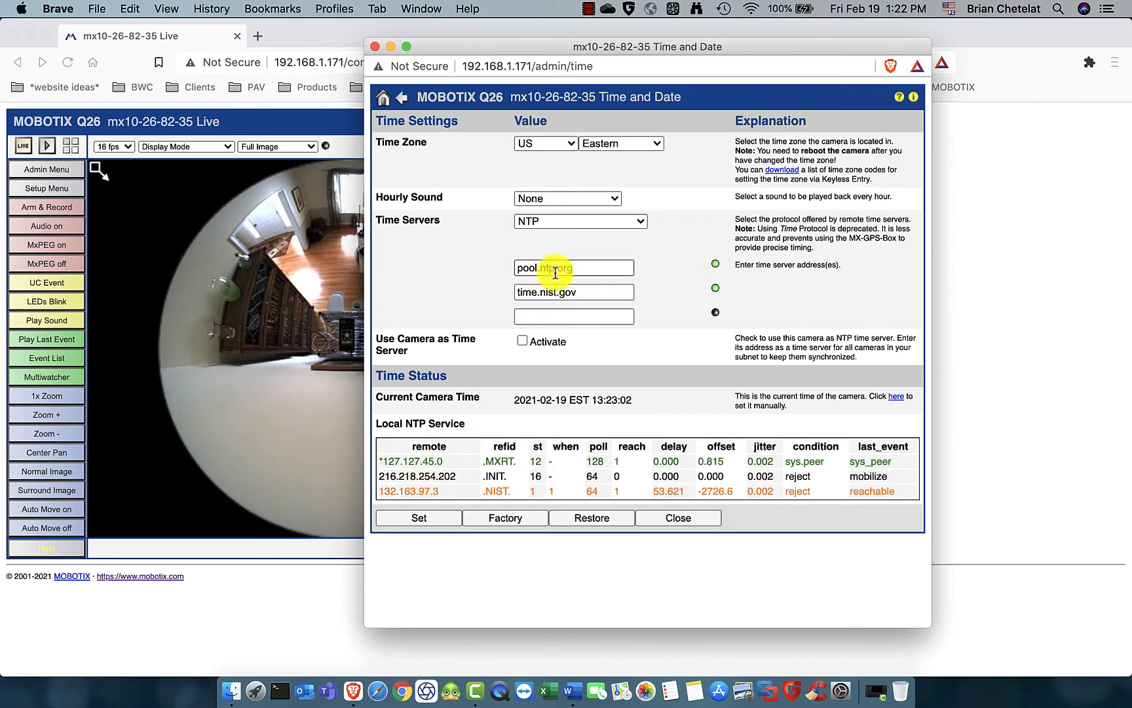
left_click(403, 101)
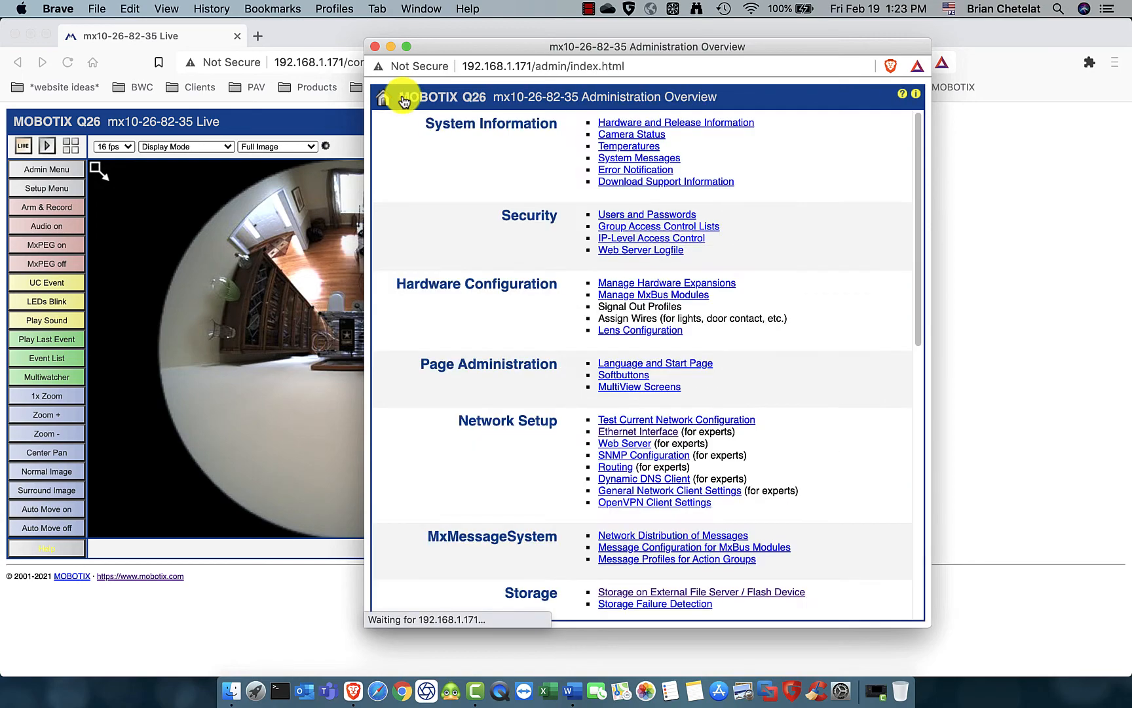
- Store the camera's current configuration permanently to flash and return to the camera's live page
left_click_drag(917, 243, 902, 528)
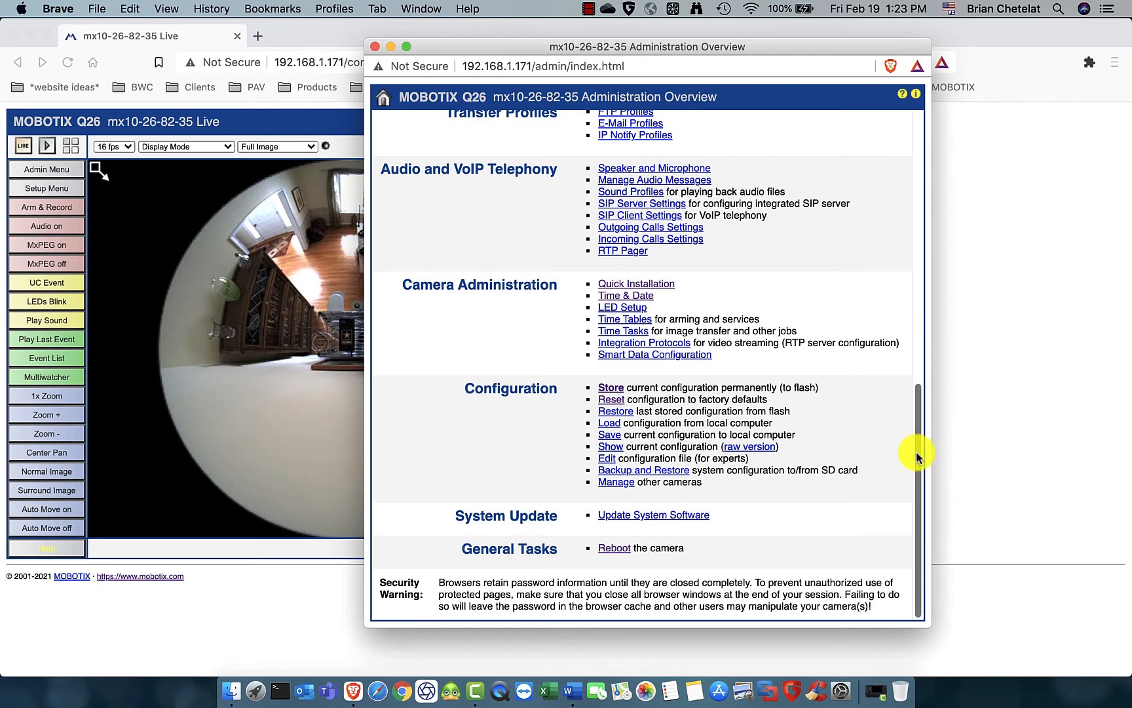
left_click_drag(917, 454, 907, 411)
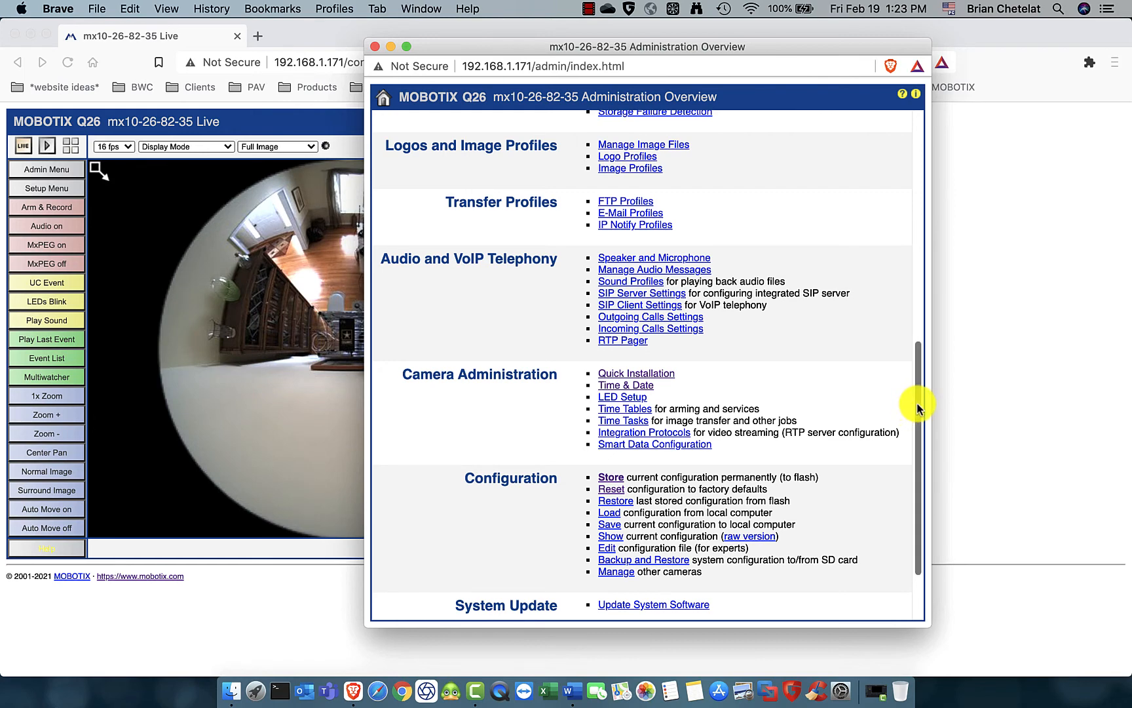
left_click_drag(918, 407, 915, 445)
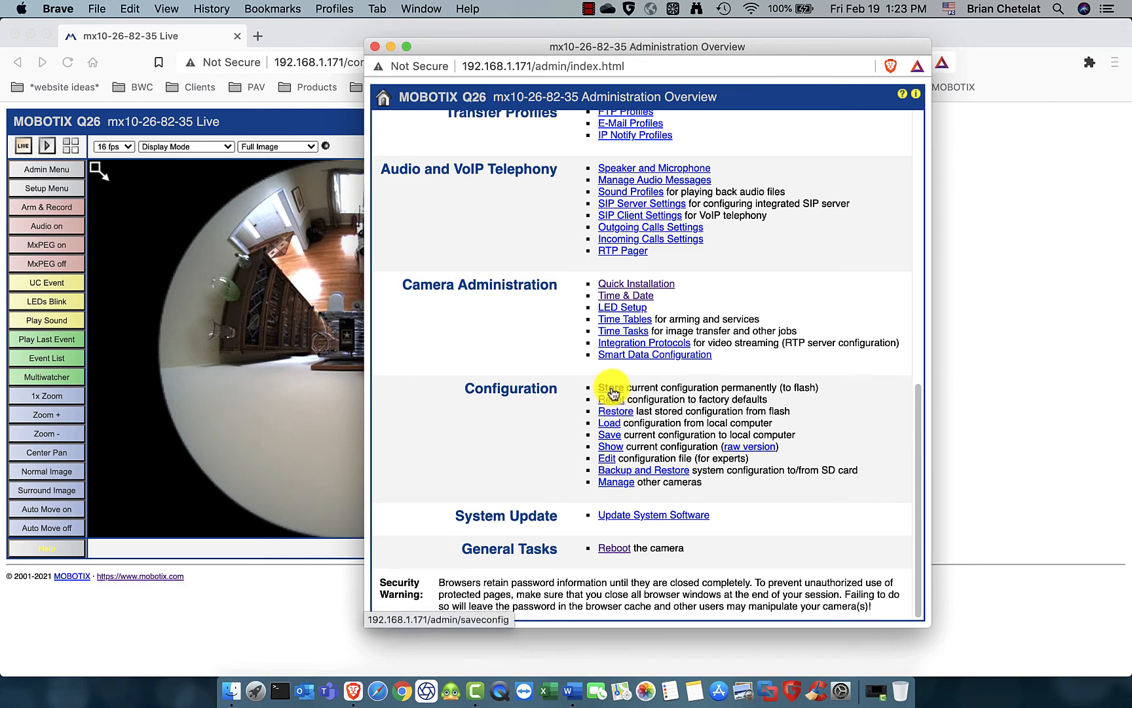
left_click(611, 389)
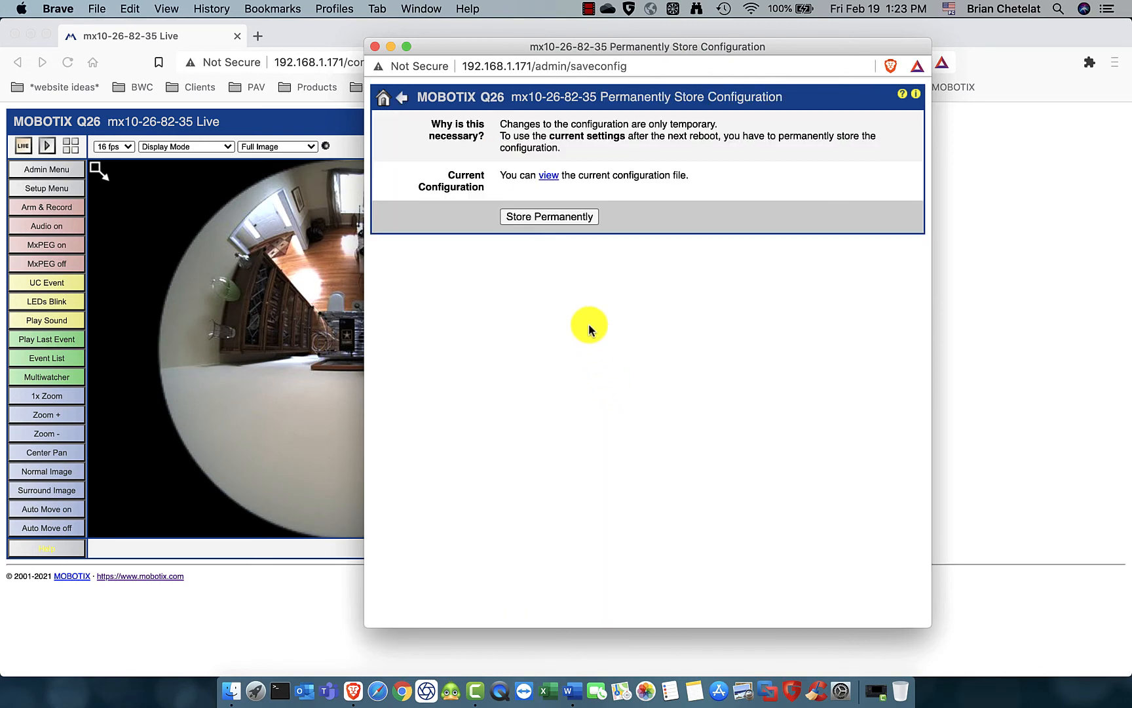
left_click(553, 223)
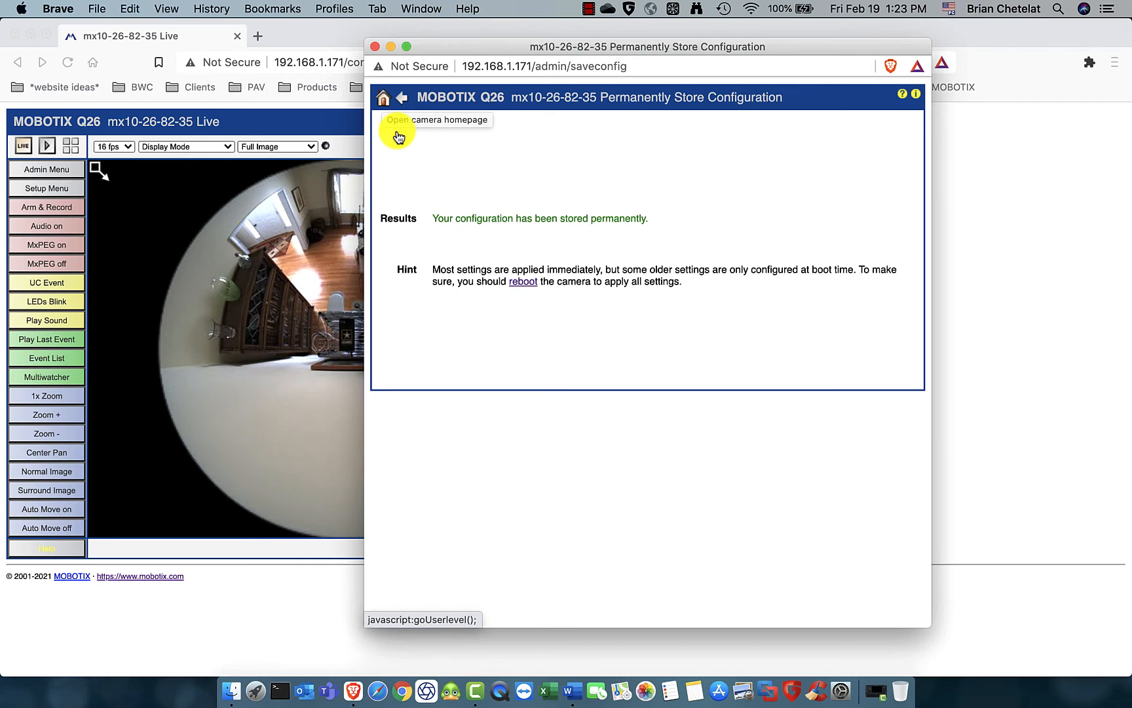
left_click(398, 136)
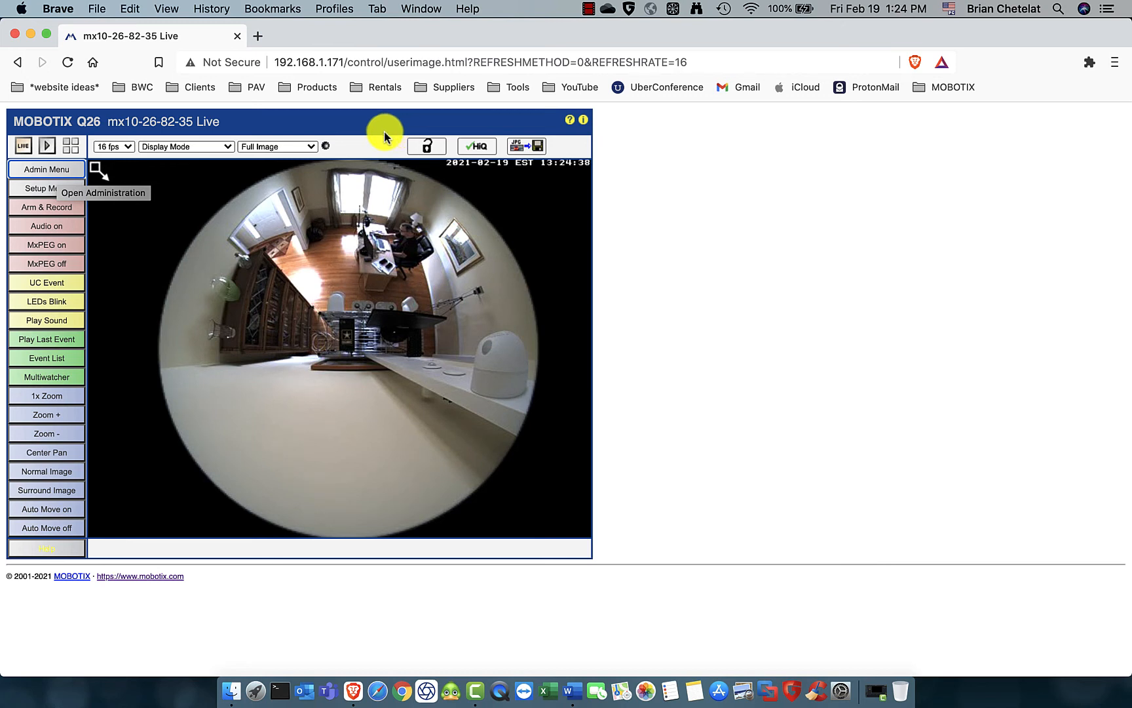
- Reopen the Administration Overview and go to the Configuration section's page for managing other cameras
left_click(50, 170)
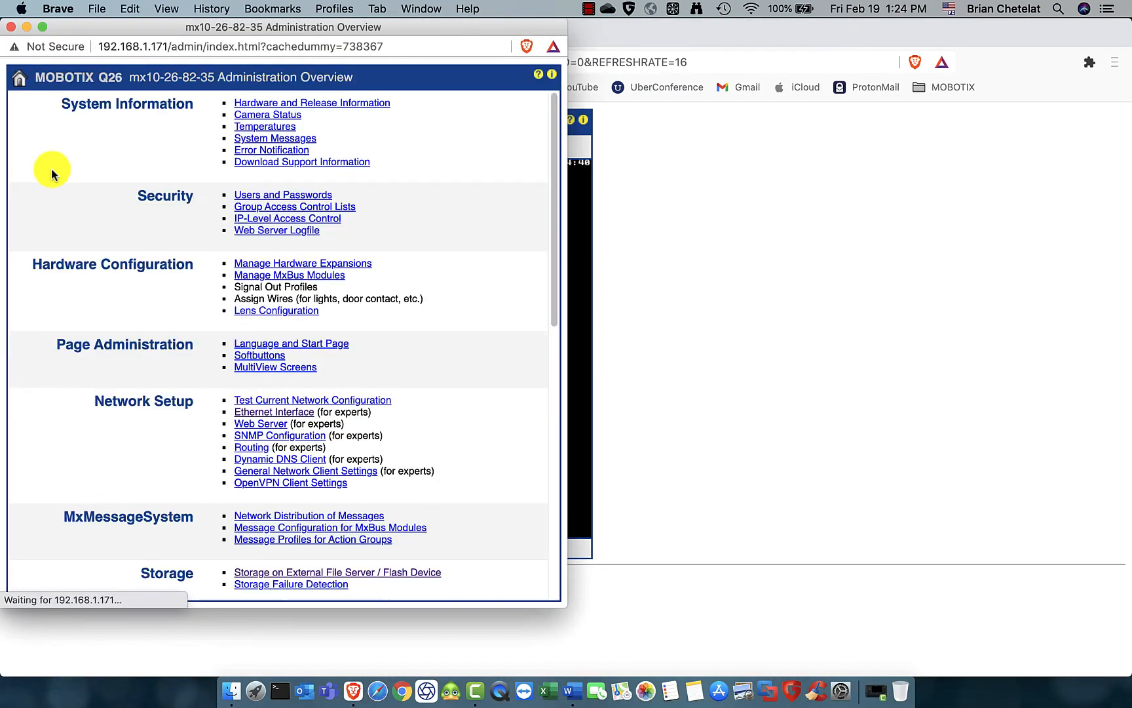
left_click_drag(82, 32, 325, 45)
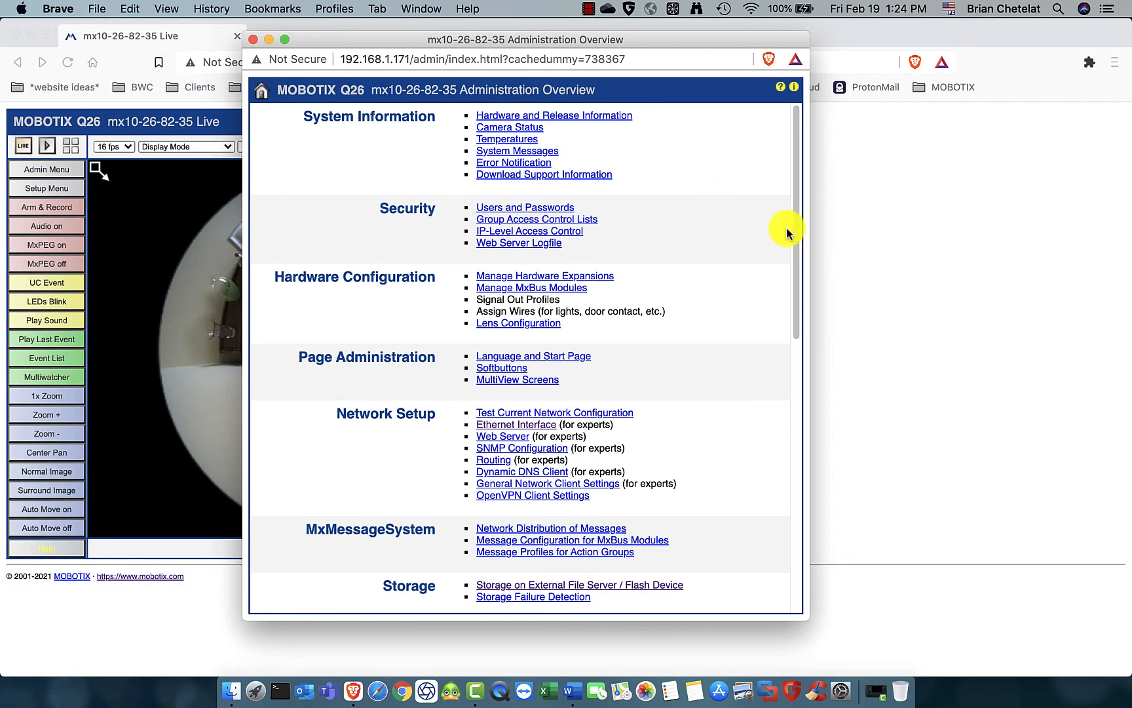
left_click_drag(791, 235, 791, 515)
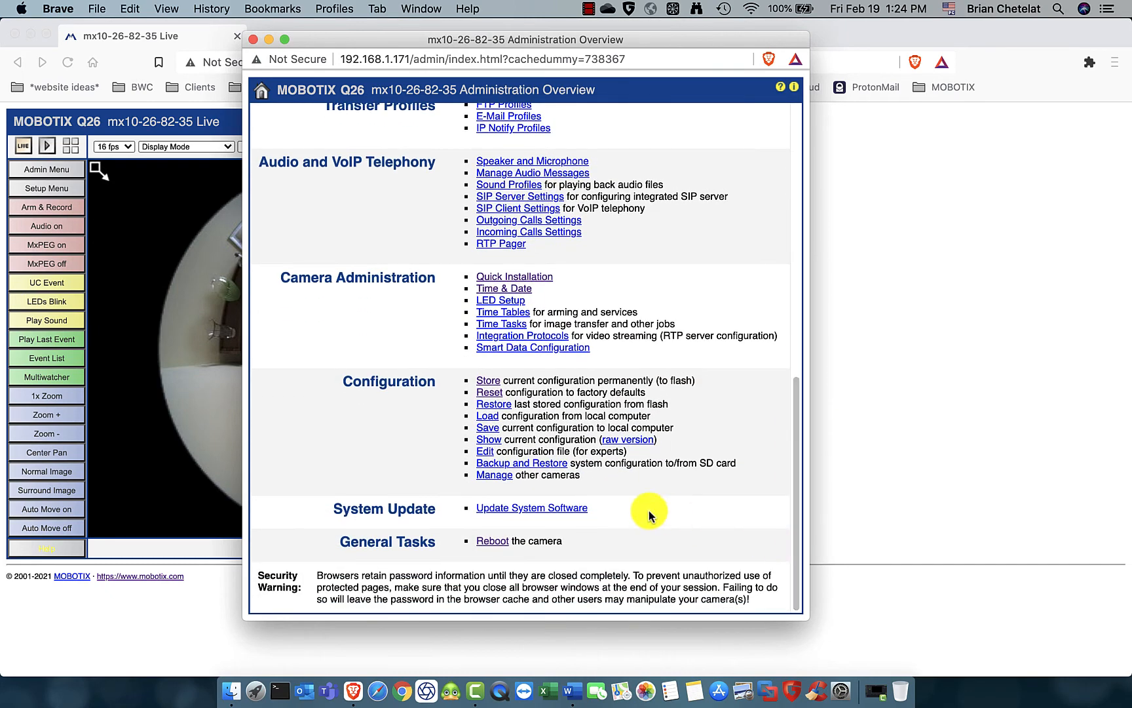
left_click(496, 477)
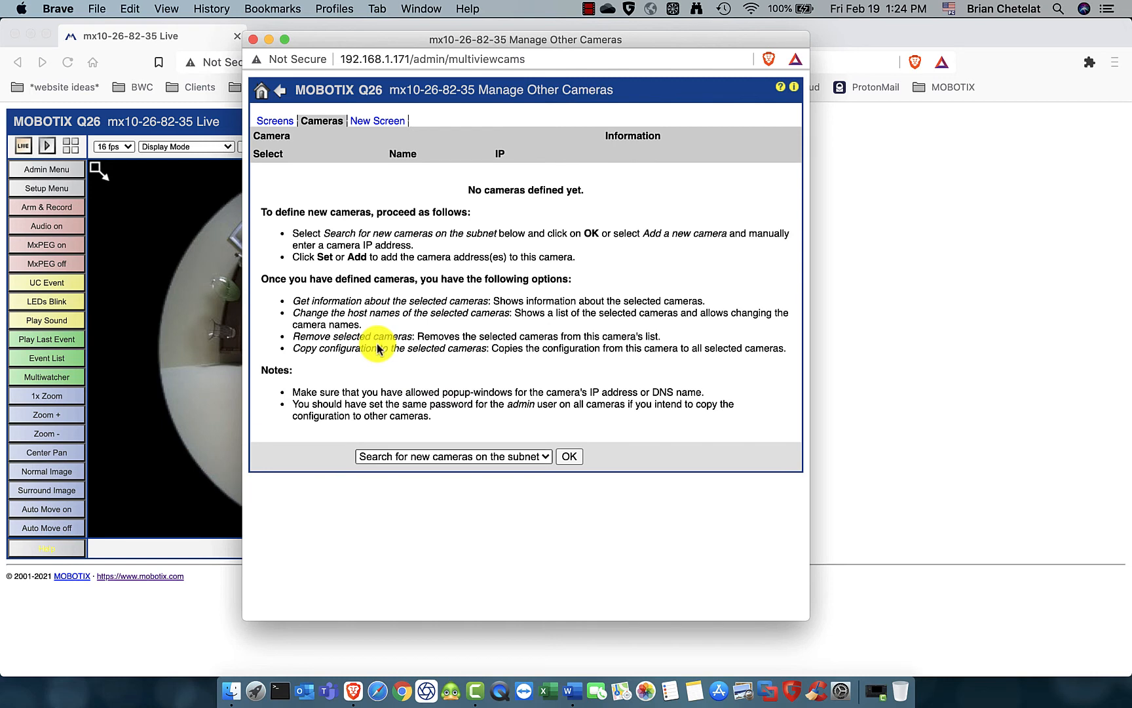
- Run a search for new cameras on the subnet
left_click(544, 456)
key("Down")
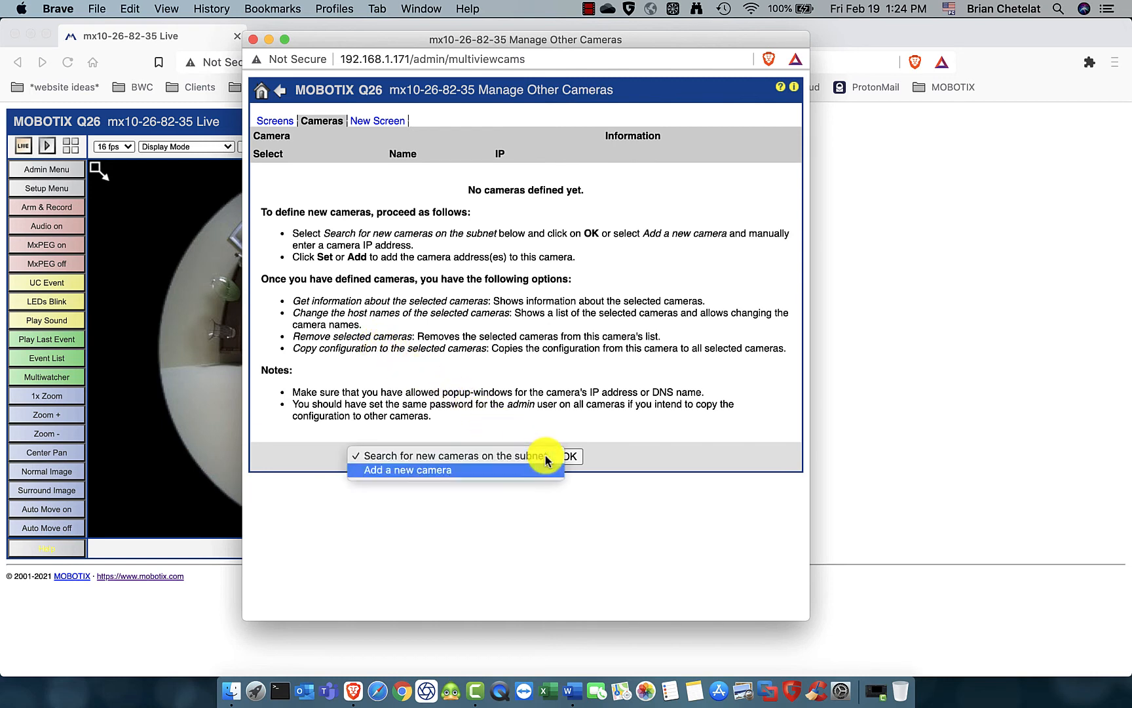
left_click(416, 457)
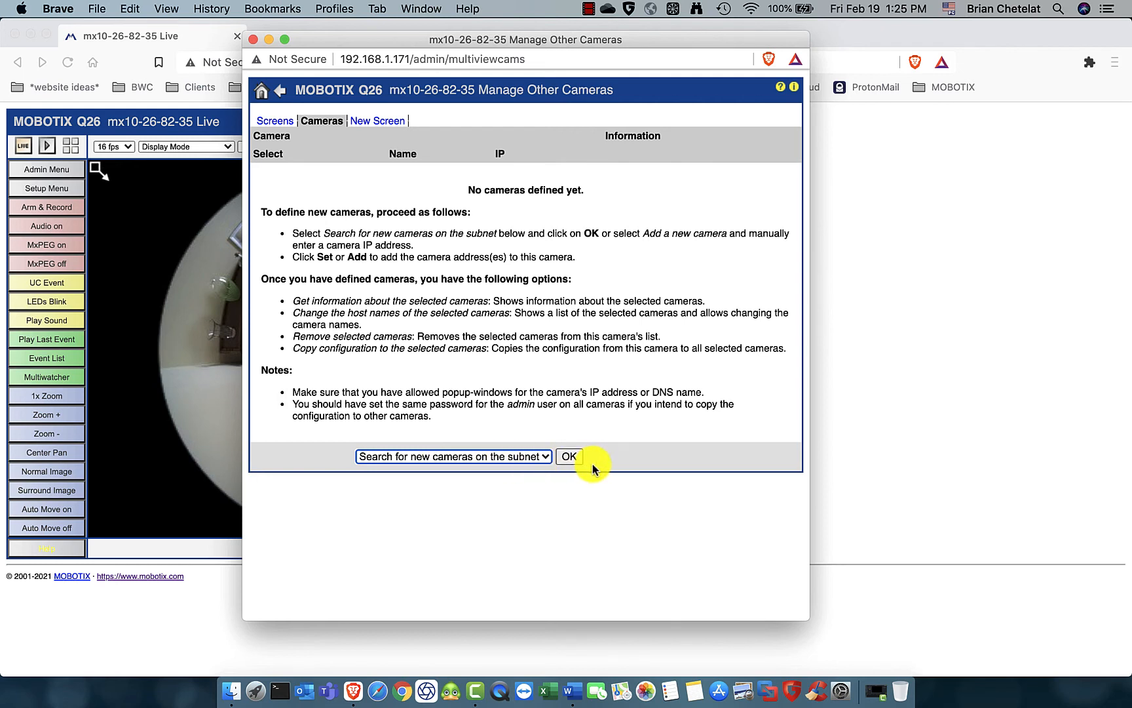
left_click(568, 457)
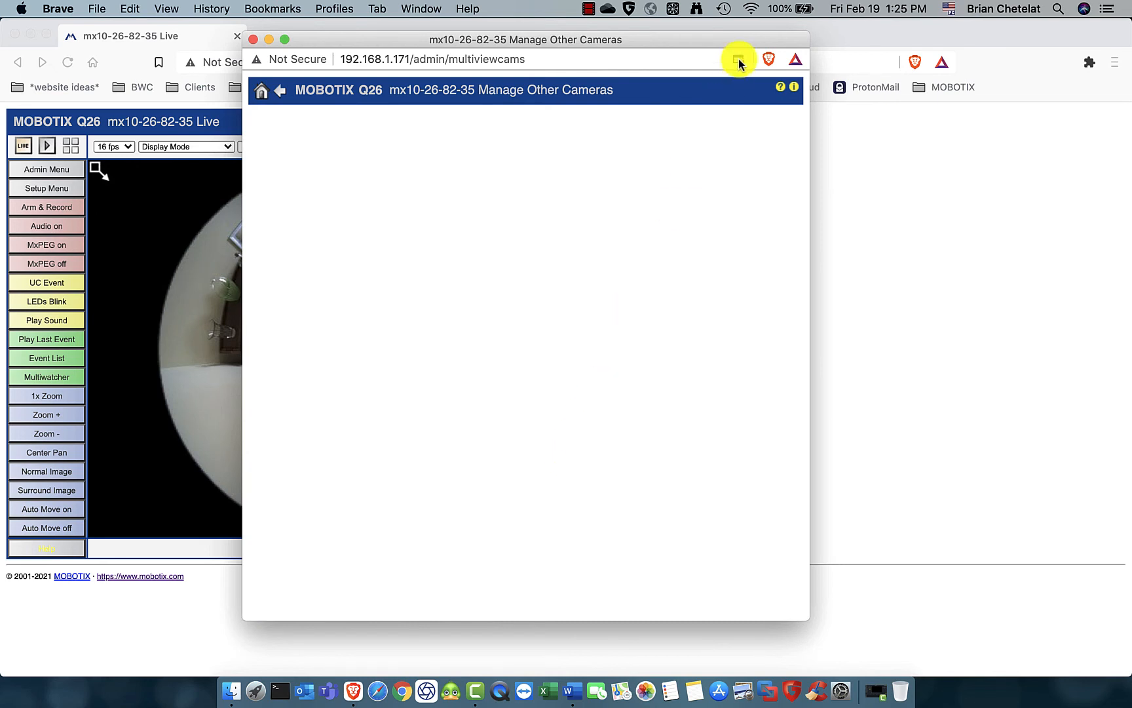
left_click(738, 59)
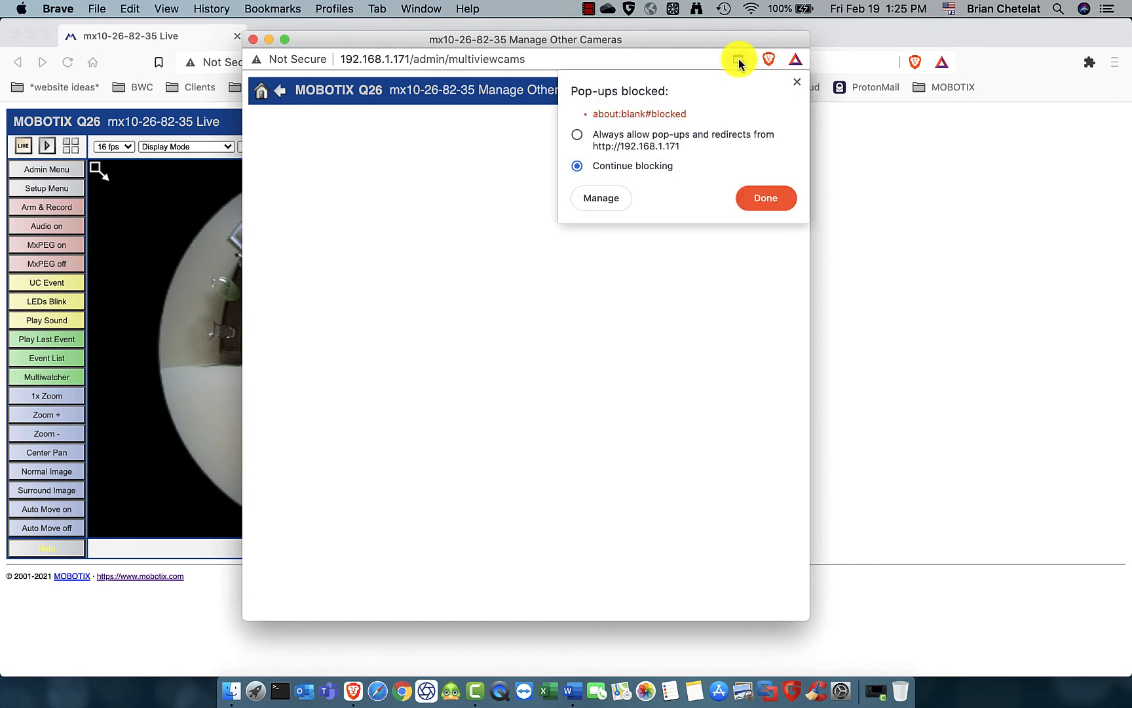
left_click(577, 135)
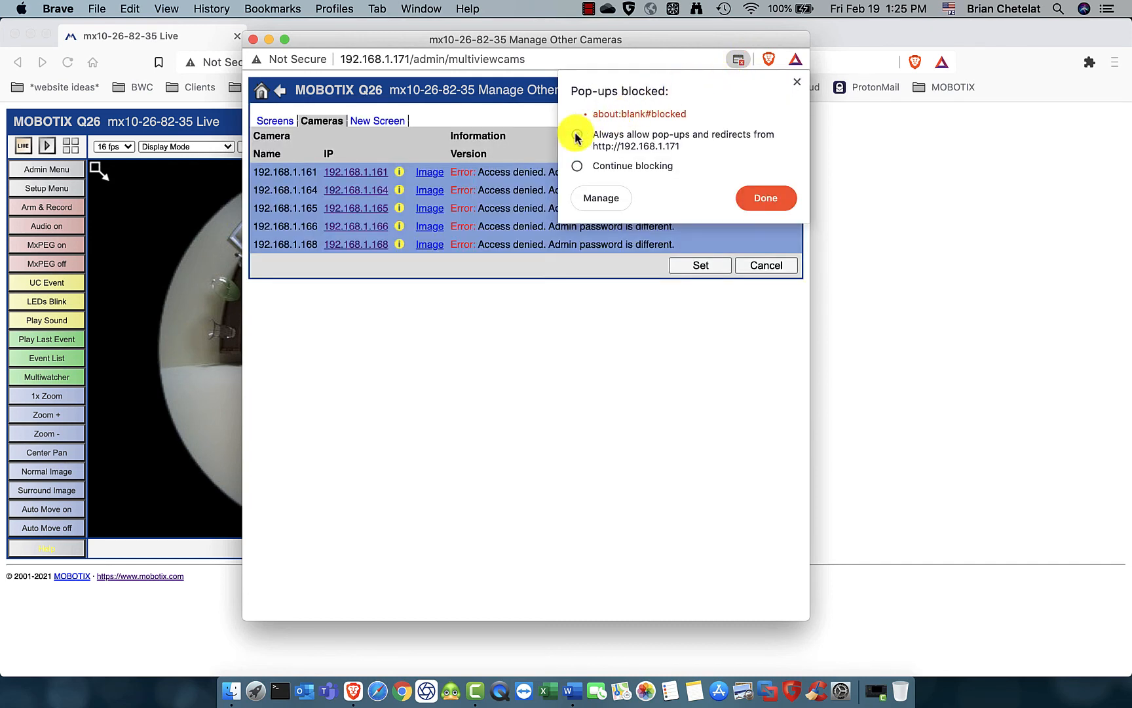
left_click(764, 198)
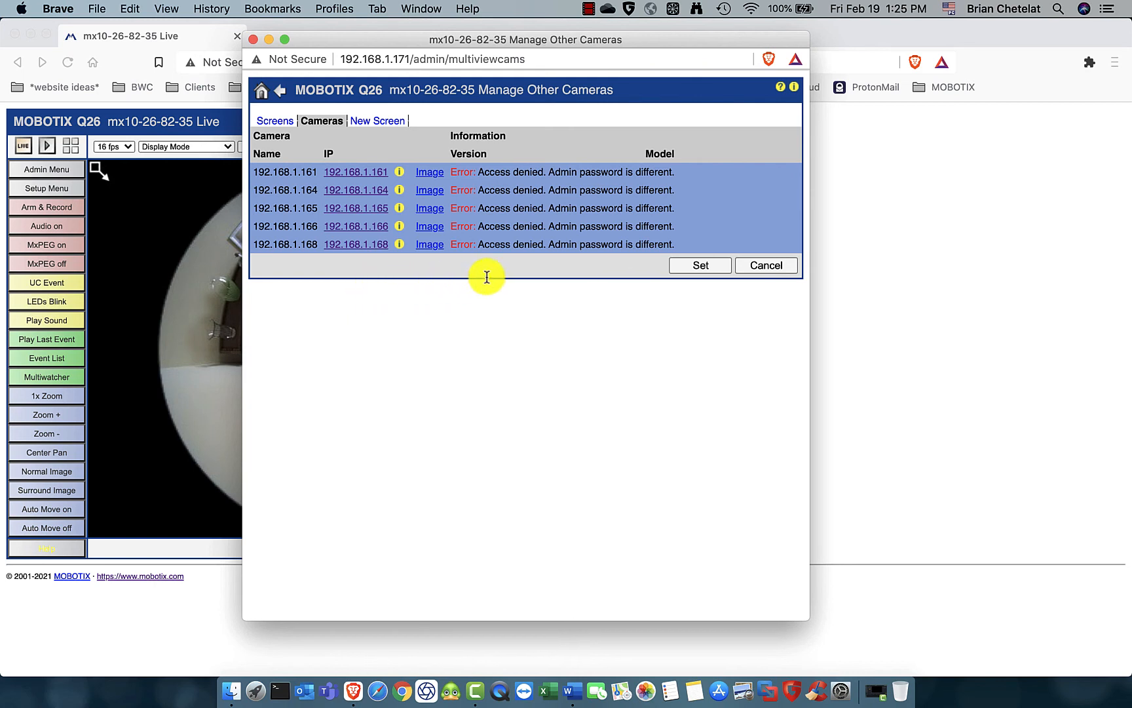
- Add the found cameras to this camera's list, select all of them and get their information
left_click(699, 265)
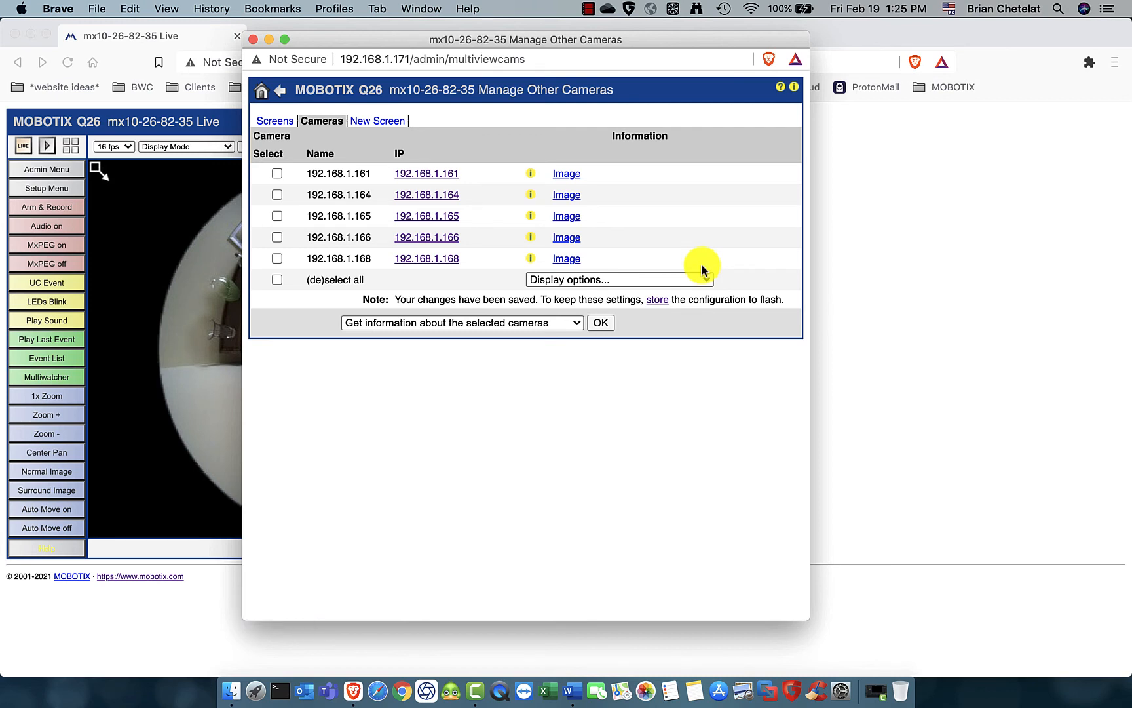
left_click(277, 281)
left_click(601, 323)
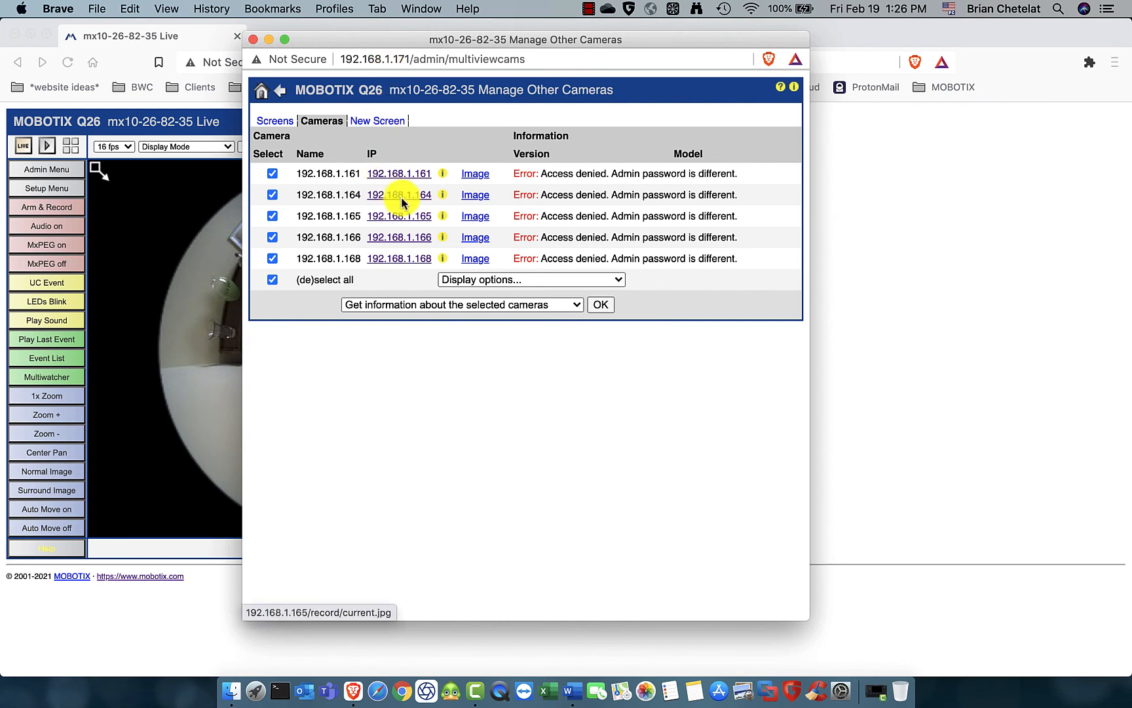
- Choose Copy configuration to the selected cameras and open its upload settings
left_click(577, 309)
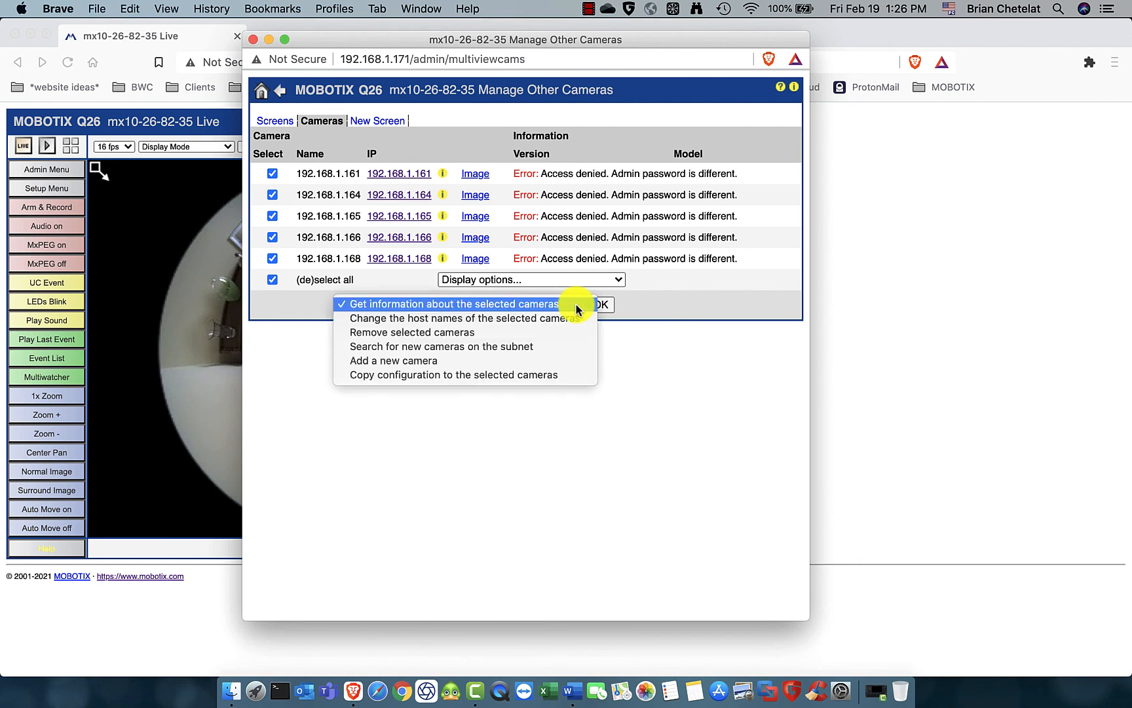
key("Down")
key("Down")
key("Down")
key("Down")
key("Down")
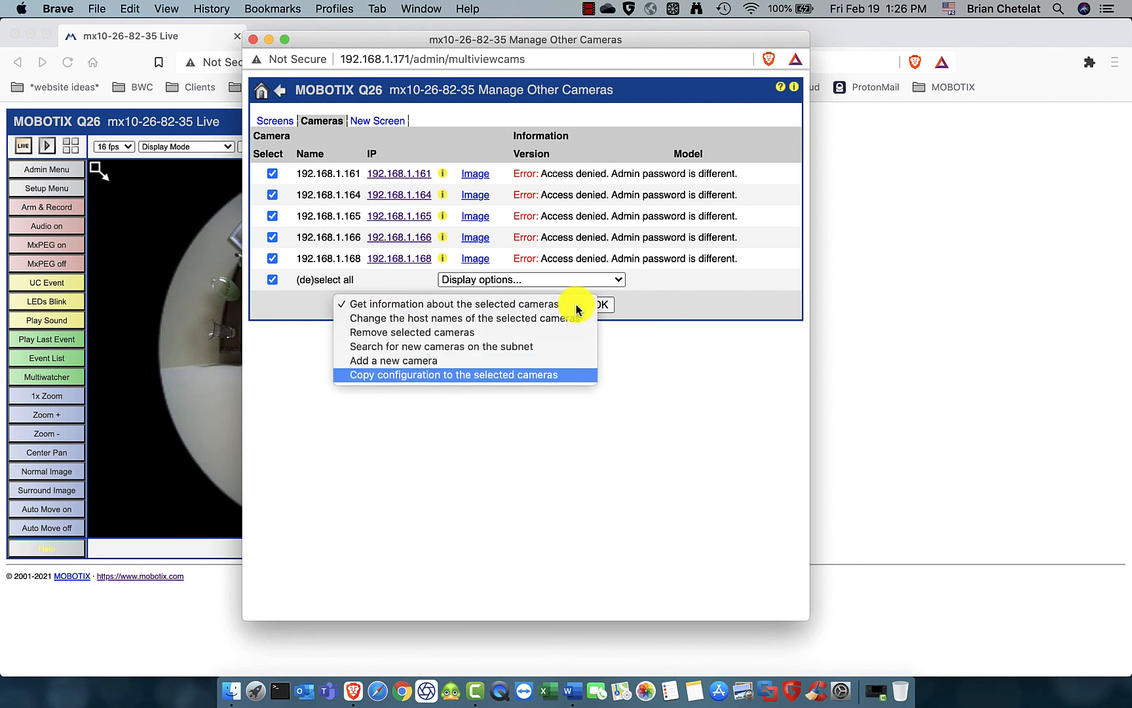
key("Up")
key("Up")
key("Up")
key("Up")
key("Down")
key("Down")
key("Down")
key("Down")
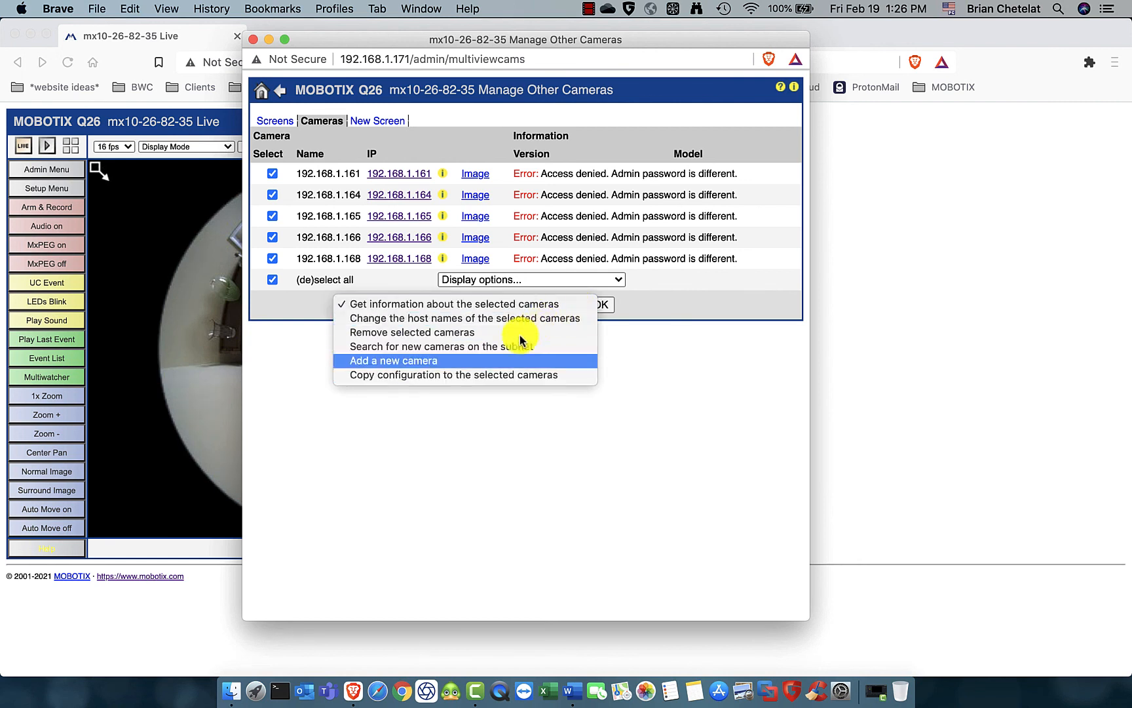
left_click(447, 375)
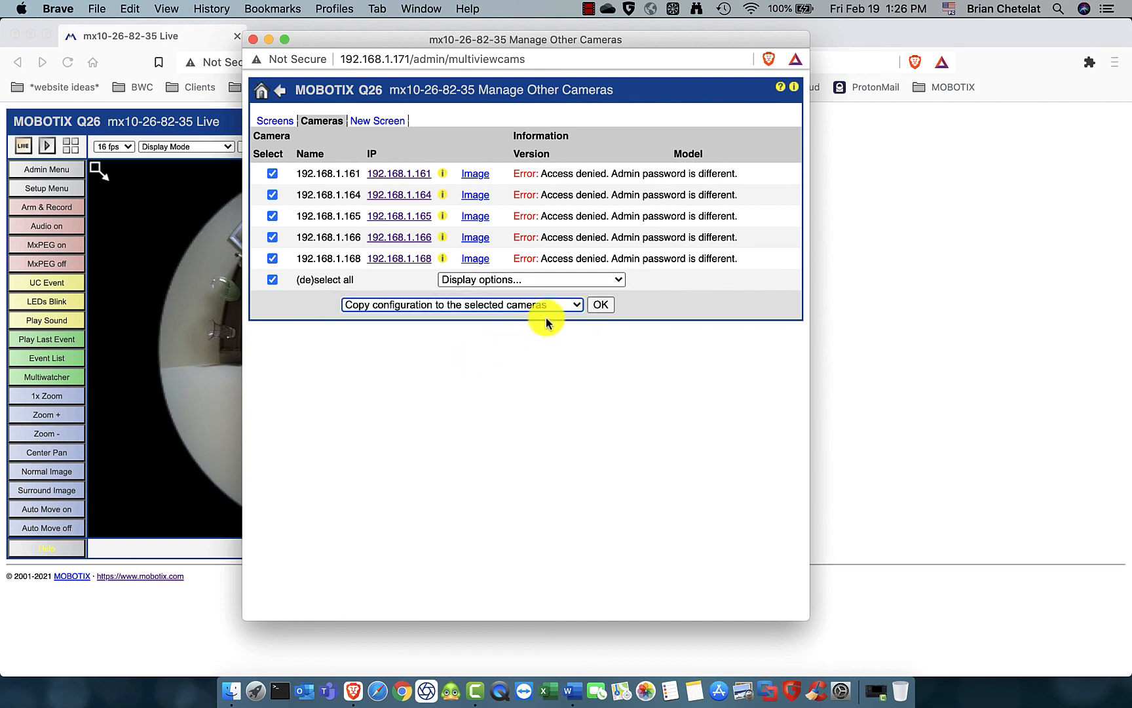
left_click(598, 307)
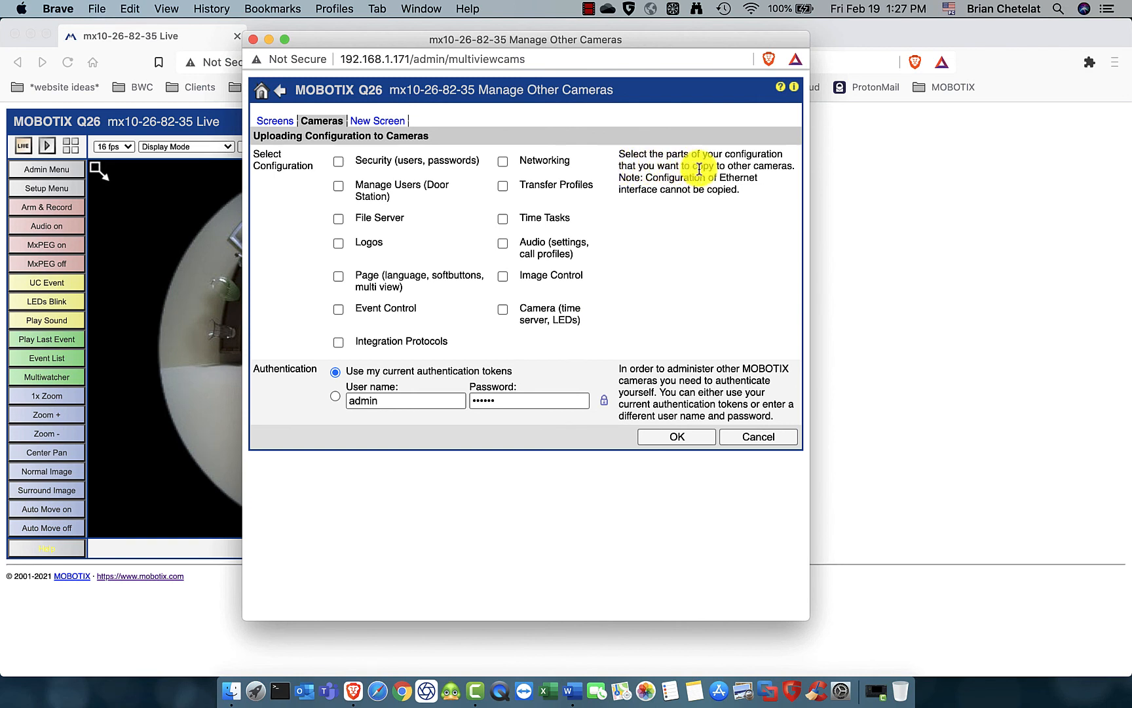
- Include Security, Manage Users, File Server, Logos, Page, Event Control and Integration Protocols in the configuration parts to copy
left_click(338, 161)
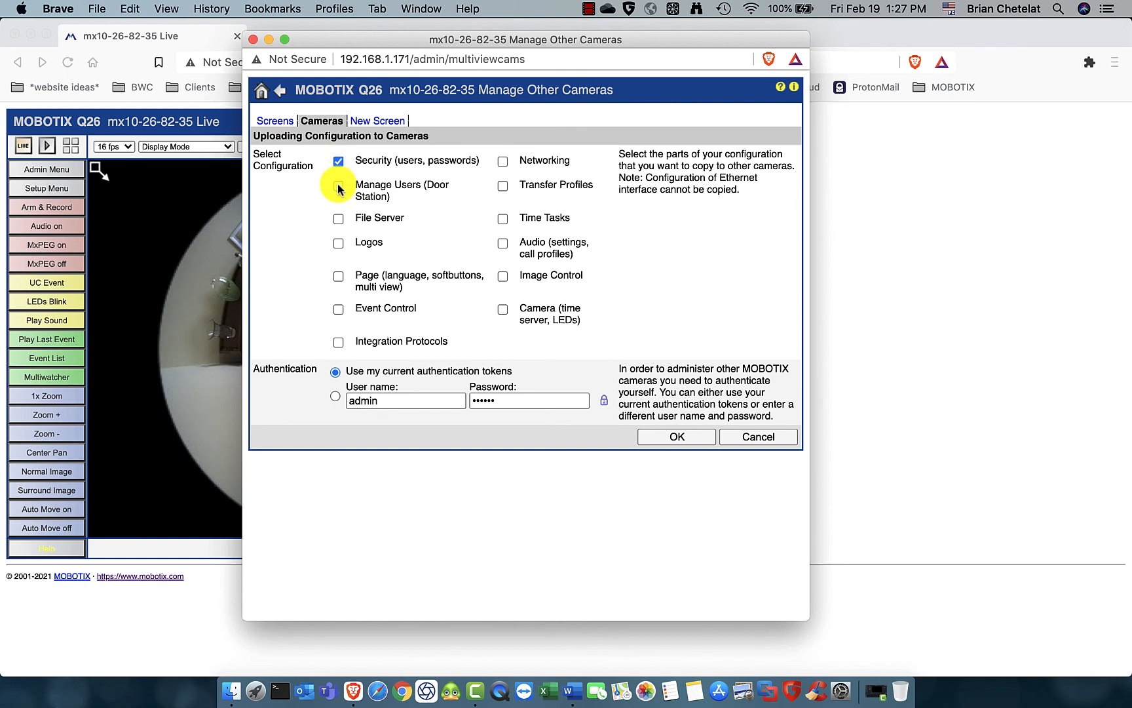
left_click(338, 187)
left_click(339, 218)
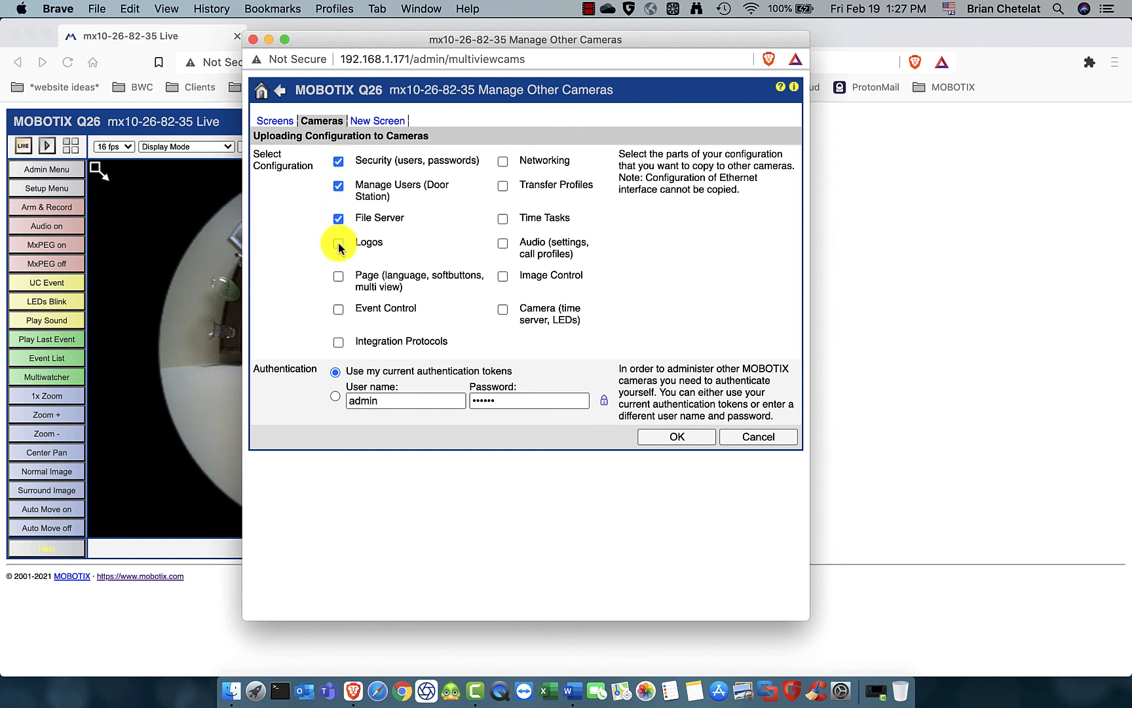
left_click(338, 243)
left_click(338, 275)
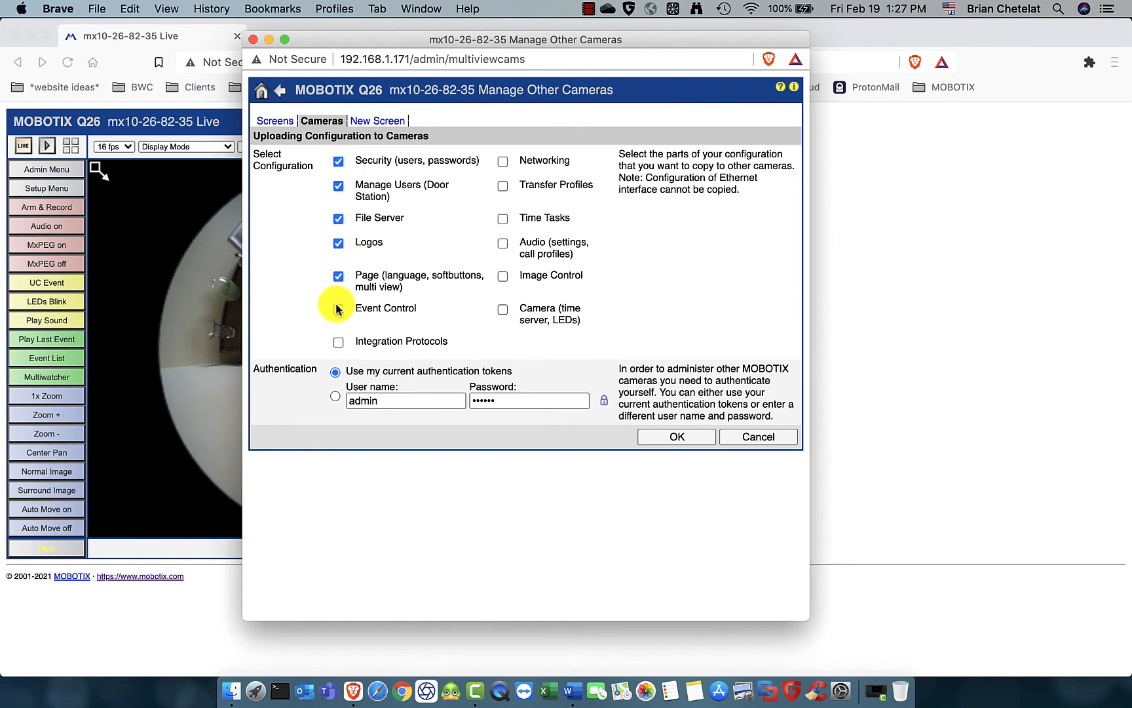
left_click(338, 309)
left_click(339, 344)
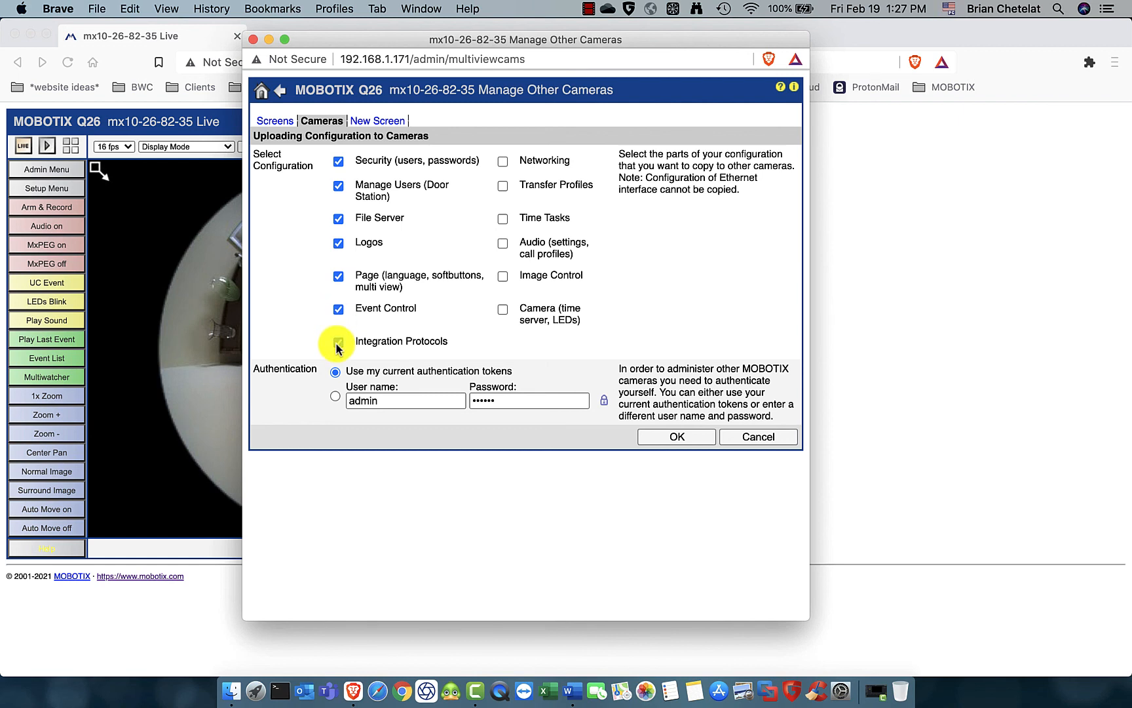
- Also include Networking, Transfer Profiles, Time Tasks, Audio, Image Control and Camera in the configuration parts to copy
left_click(503, 162)
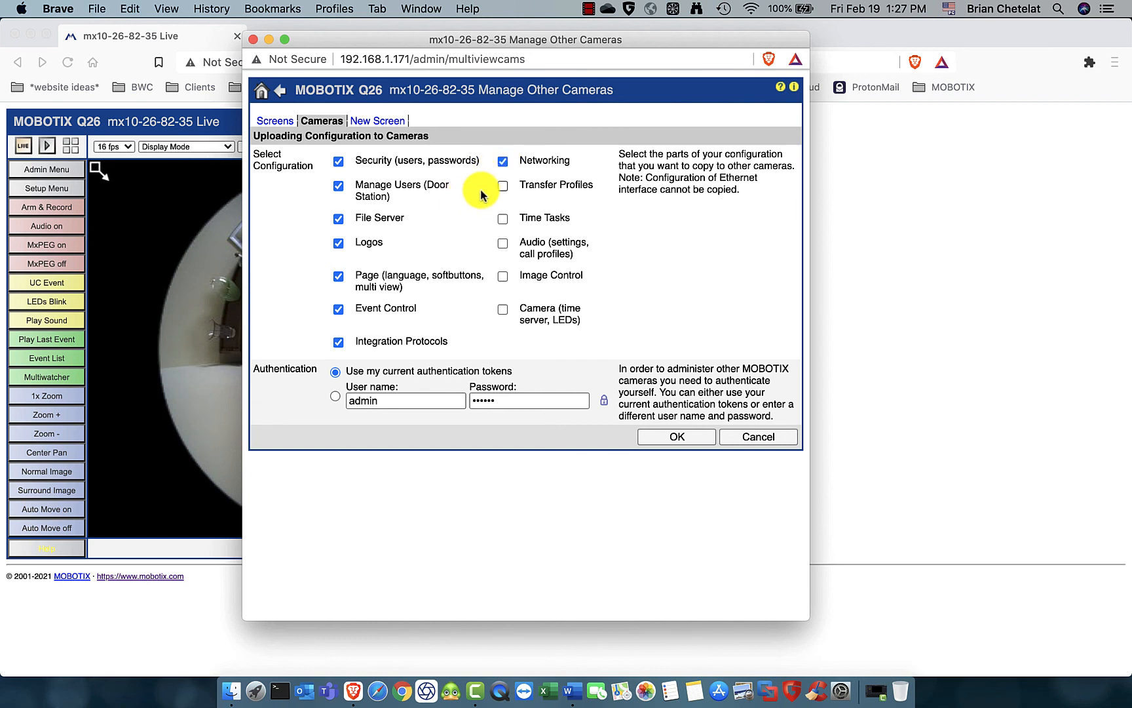
left_click(503, 186)
left_click(503, 219)
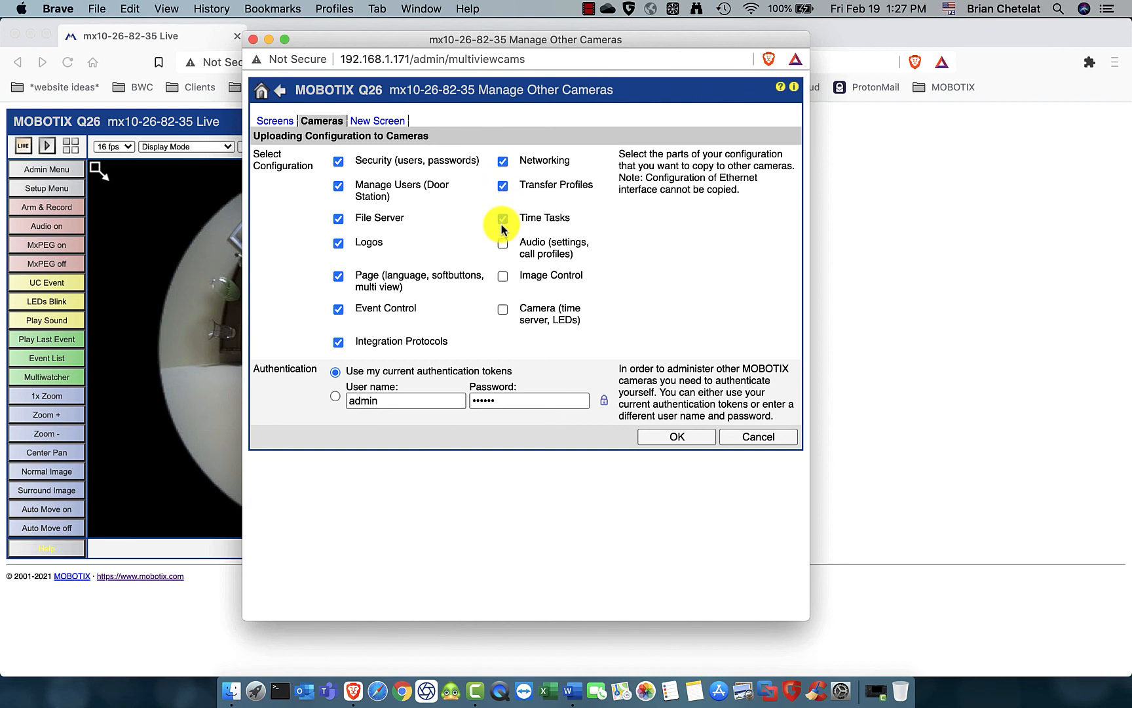
left_click(503, 244)
left_click(503, 278)
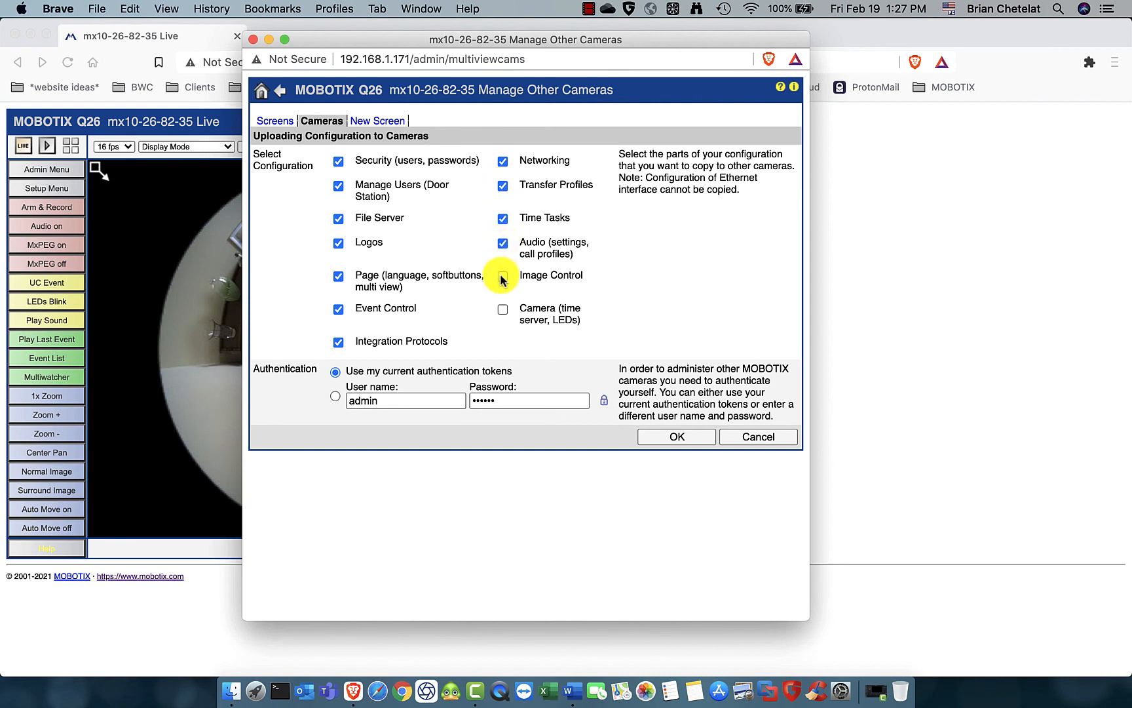
left_click(502, 311)
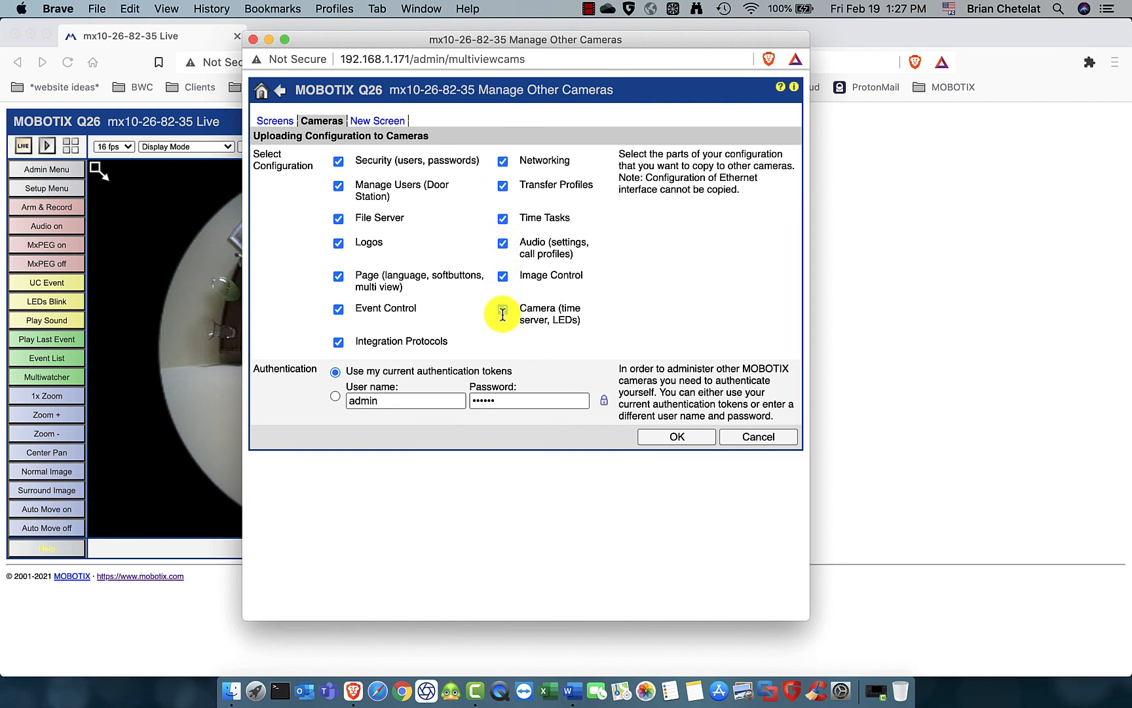
- Authenticate with the admin user name and enter the account password, then submit the configuration upload to the selected cameras
left_click(335, 398)
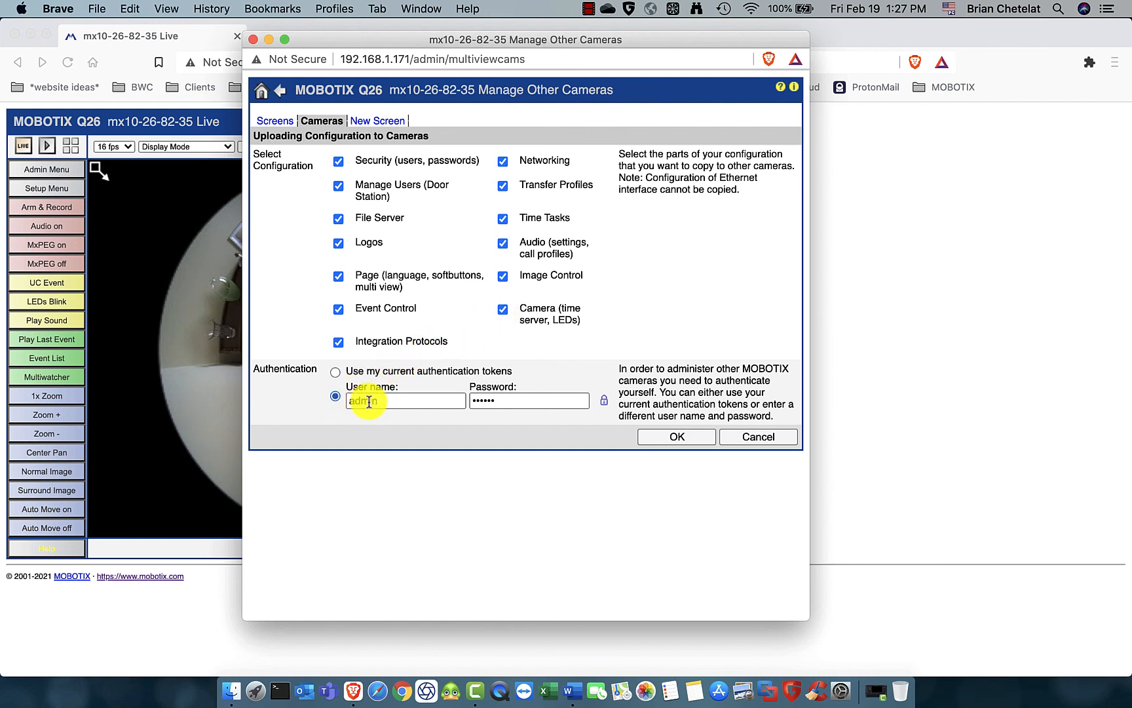
left_click(499, 403)
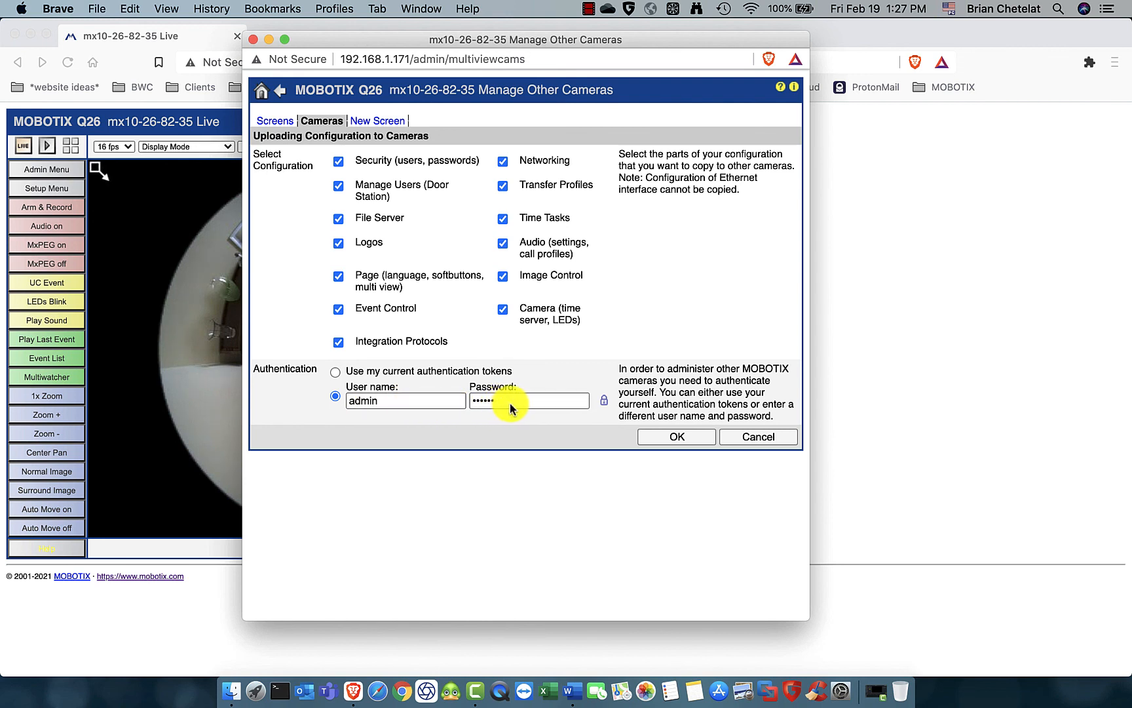
left_click(512, 405)
left_click_drag(512, 404, 394, 402)
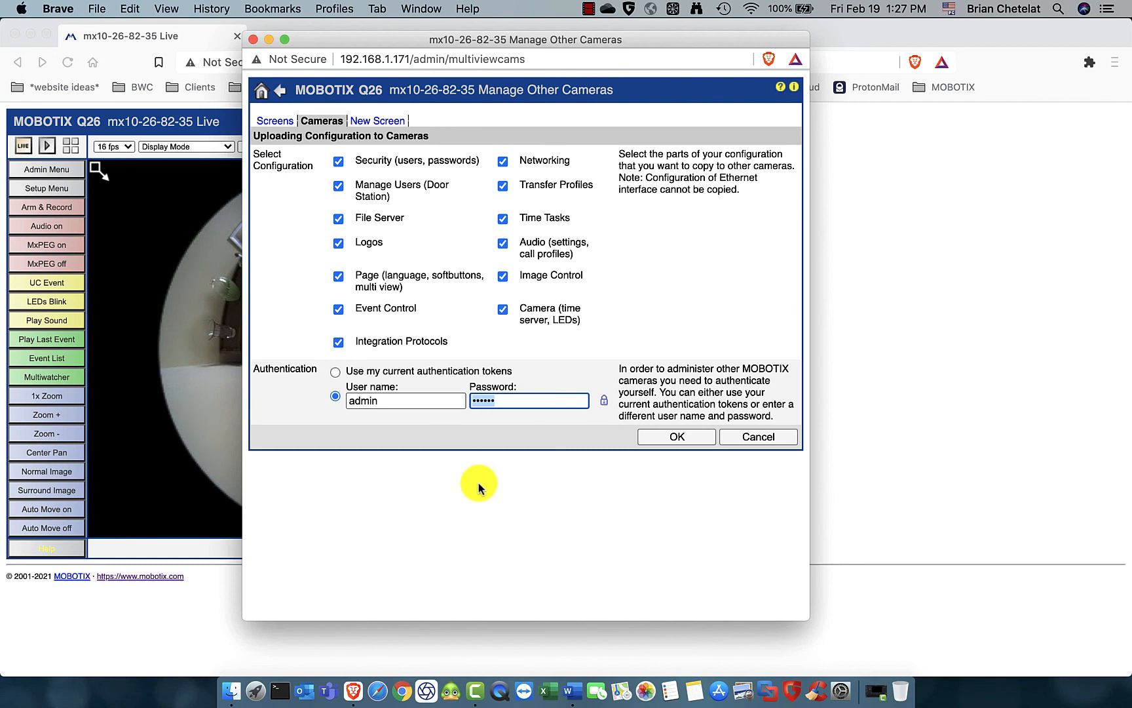
type("******")
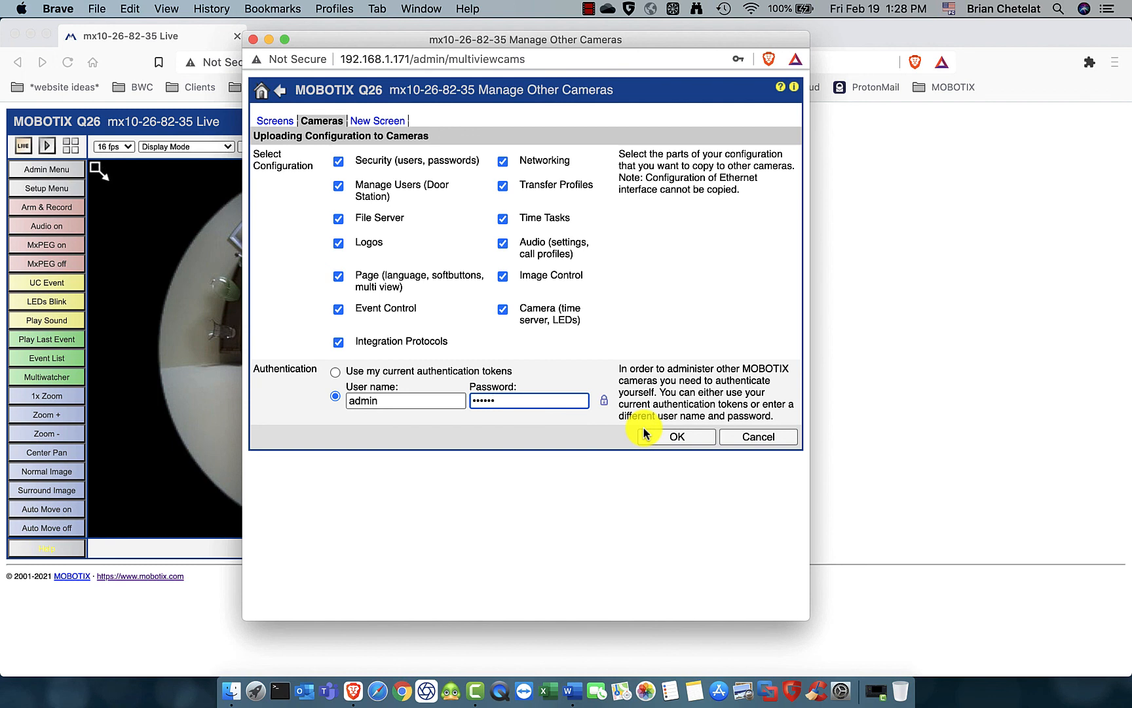
key("Return")
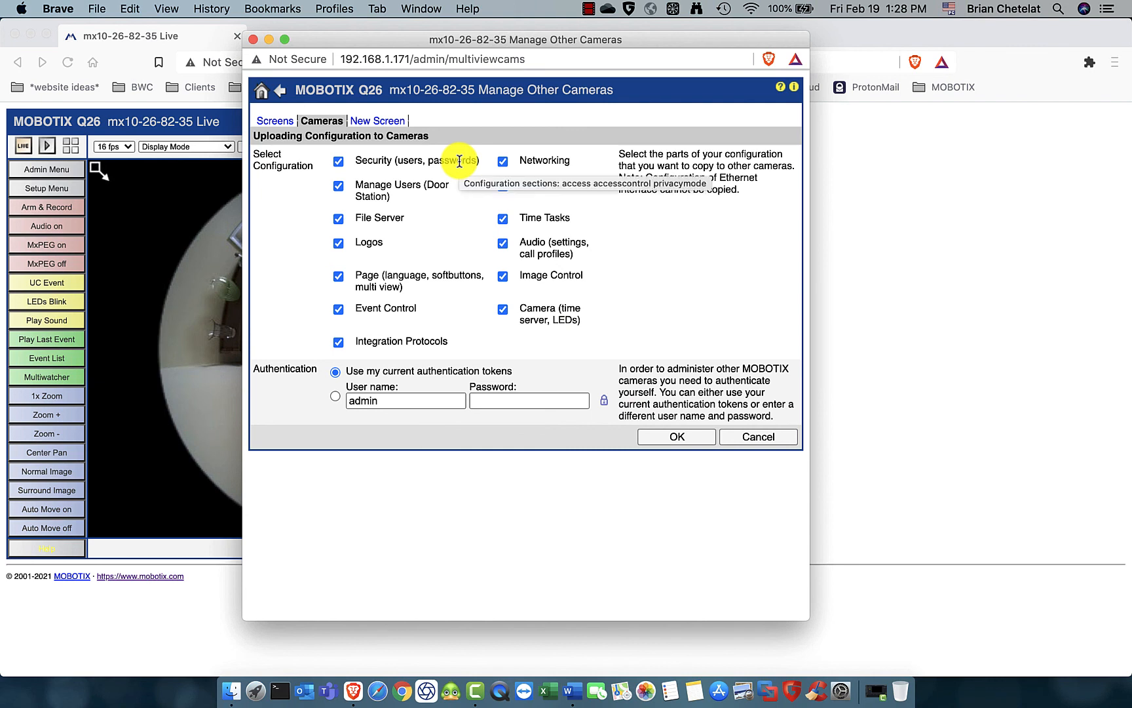
left_click(675, 447)
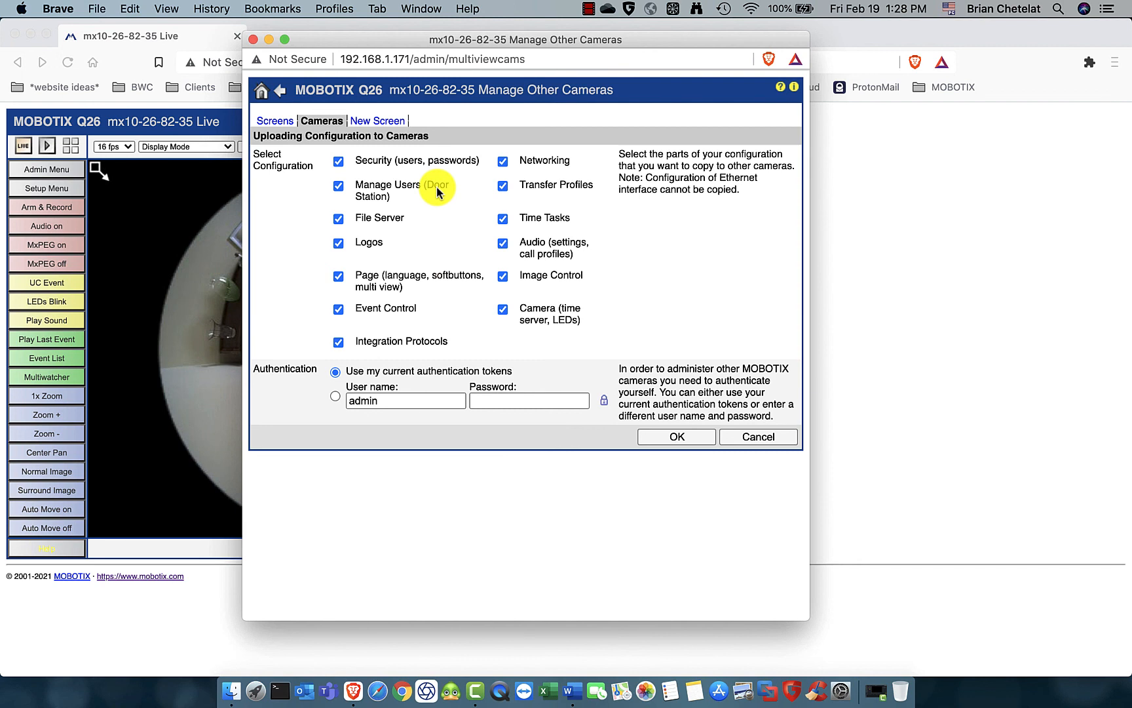
mouse_move(438, 192)
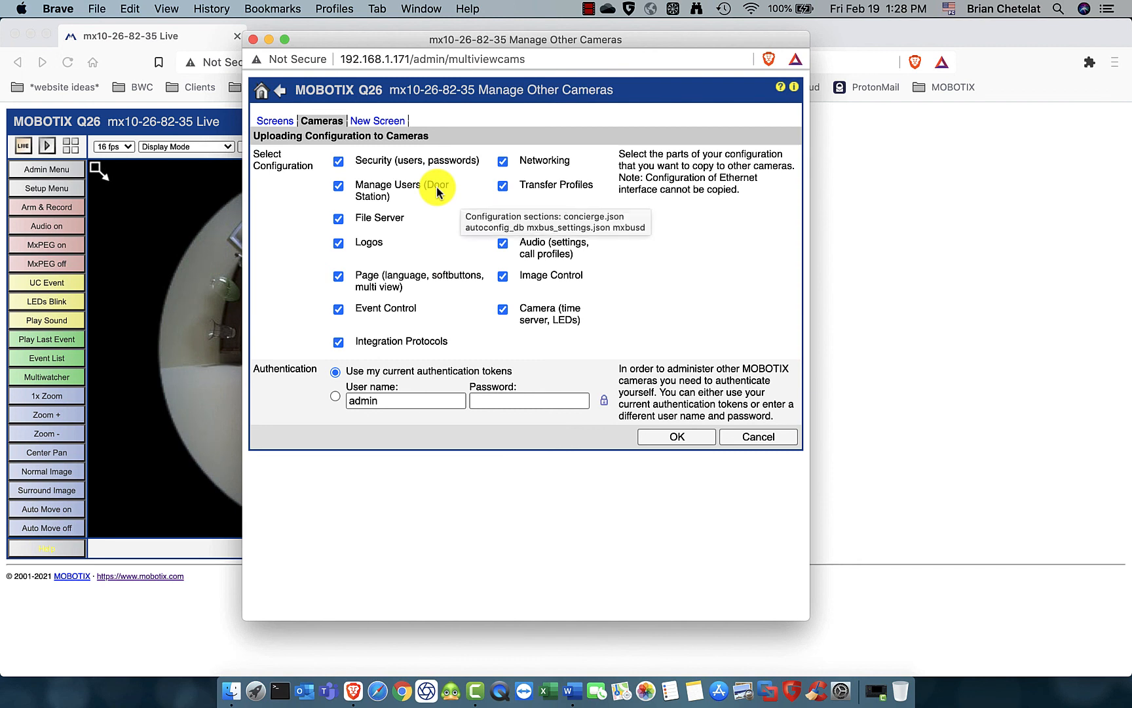